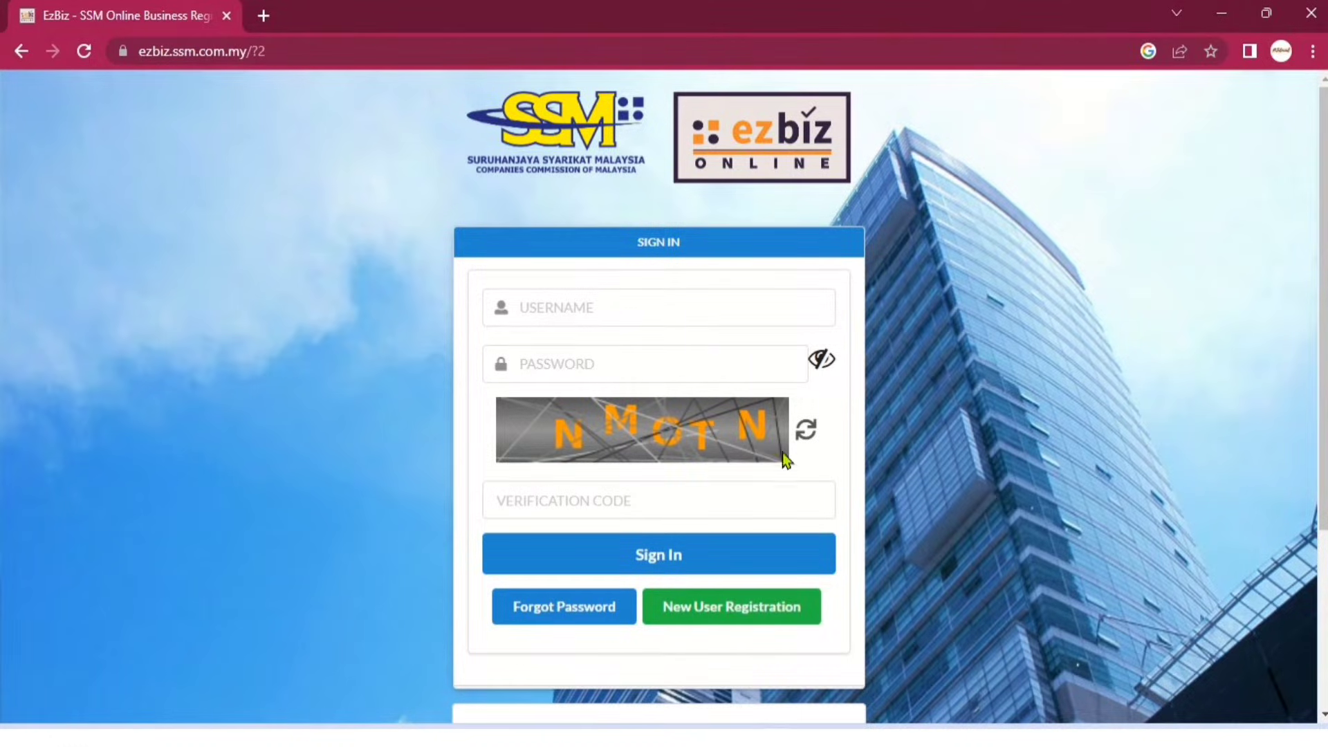
Open the New User Registration form from the EzBiz sign-in page.
left_click(730, 615)
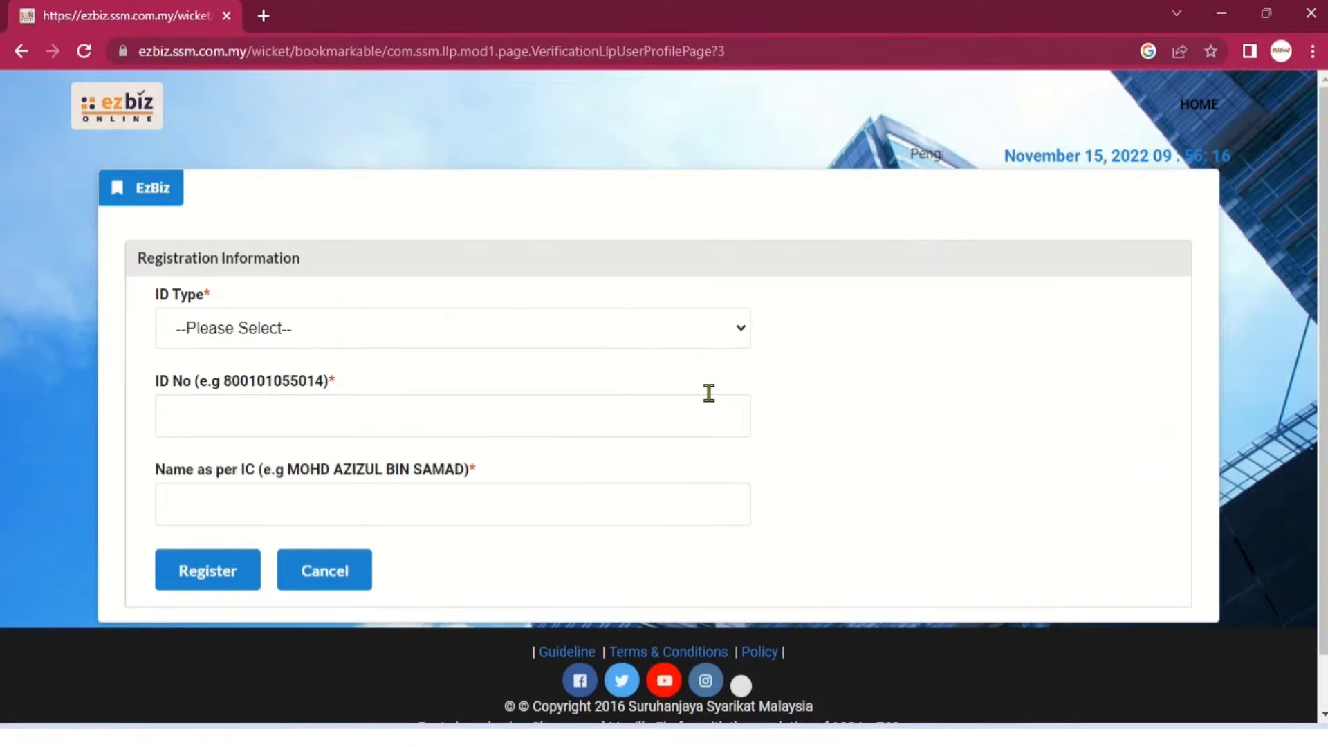
Register with ID type NRIC, entering the ID number and the name as per IC.
left_click(578, 327)
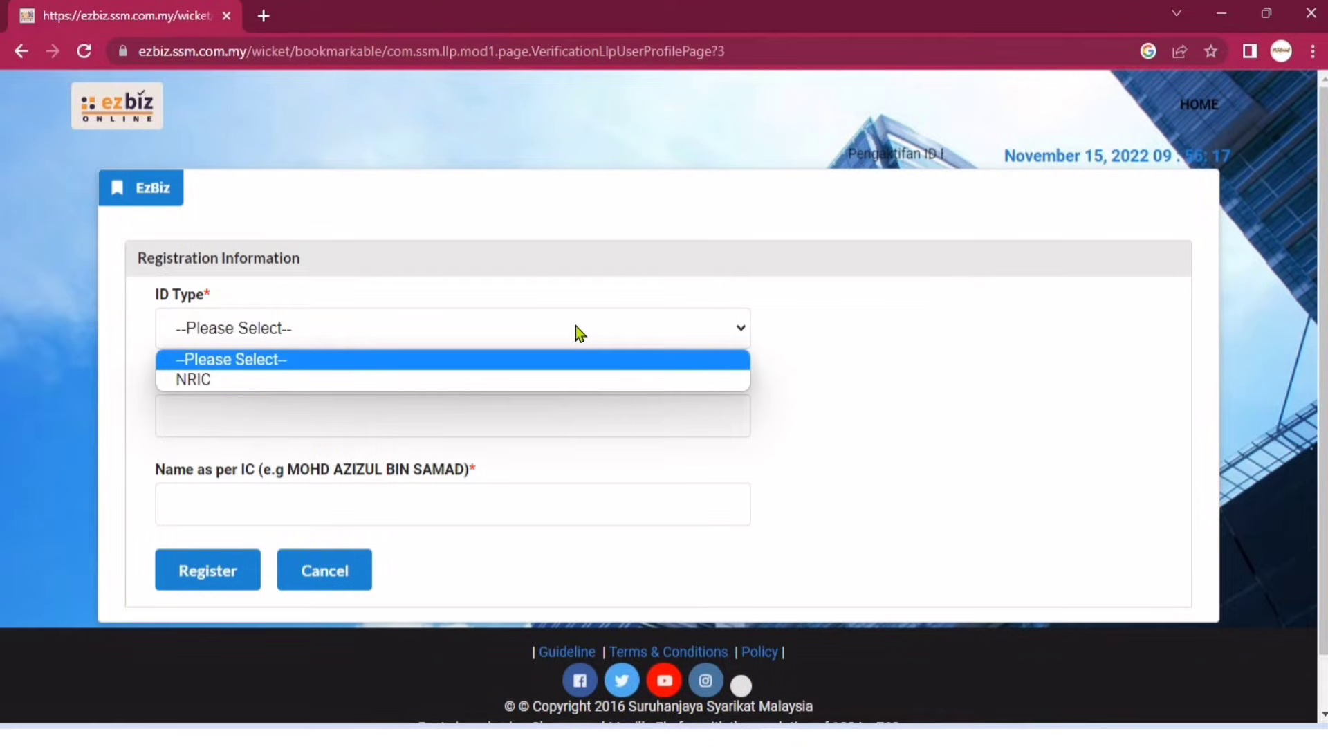
left_click(543, 386)
left_click(522, 415)
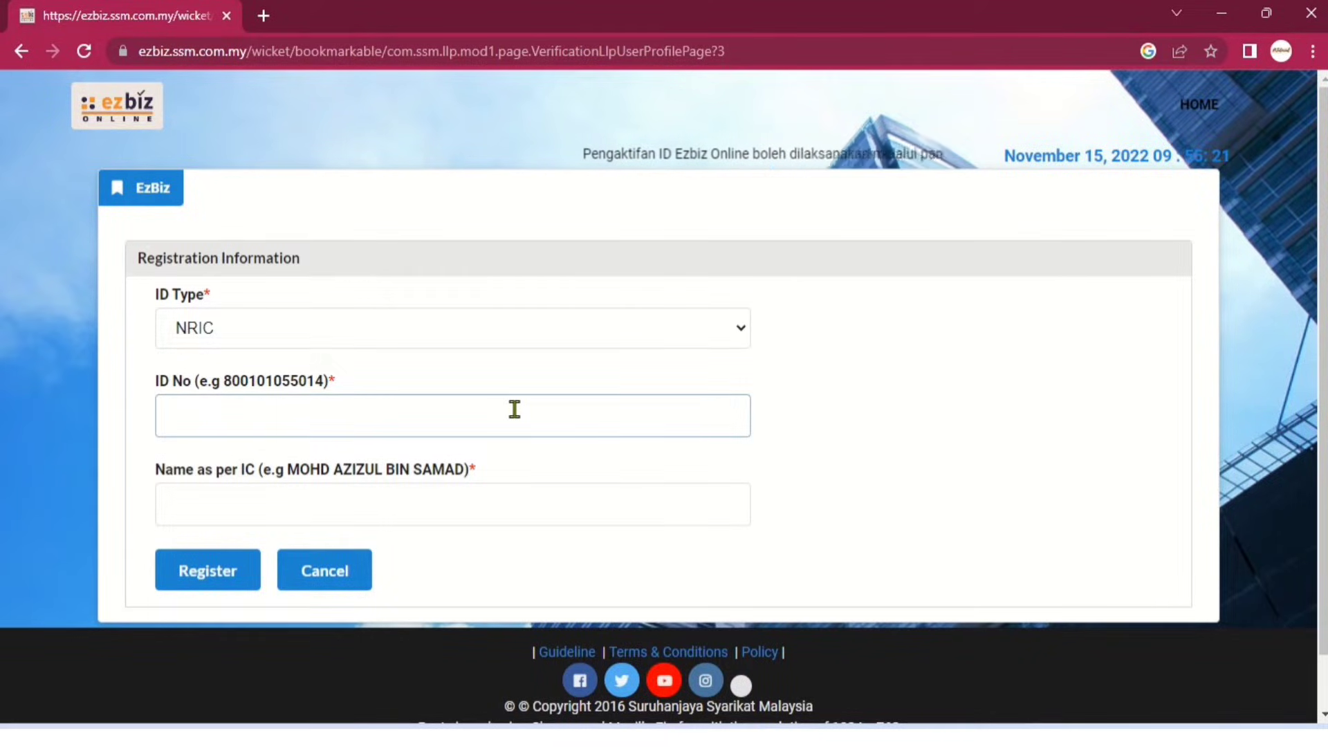
type("6")
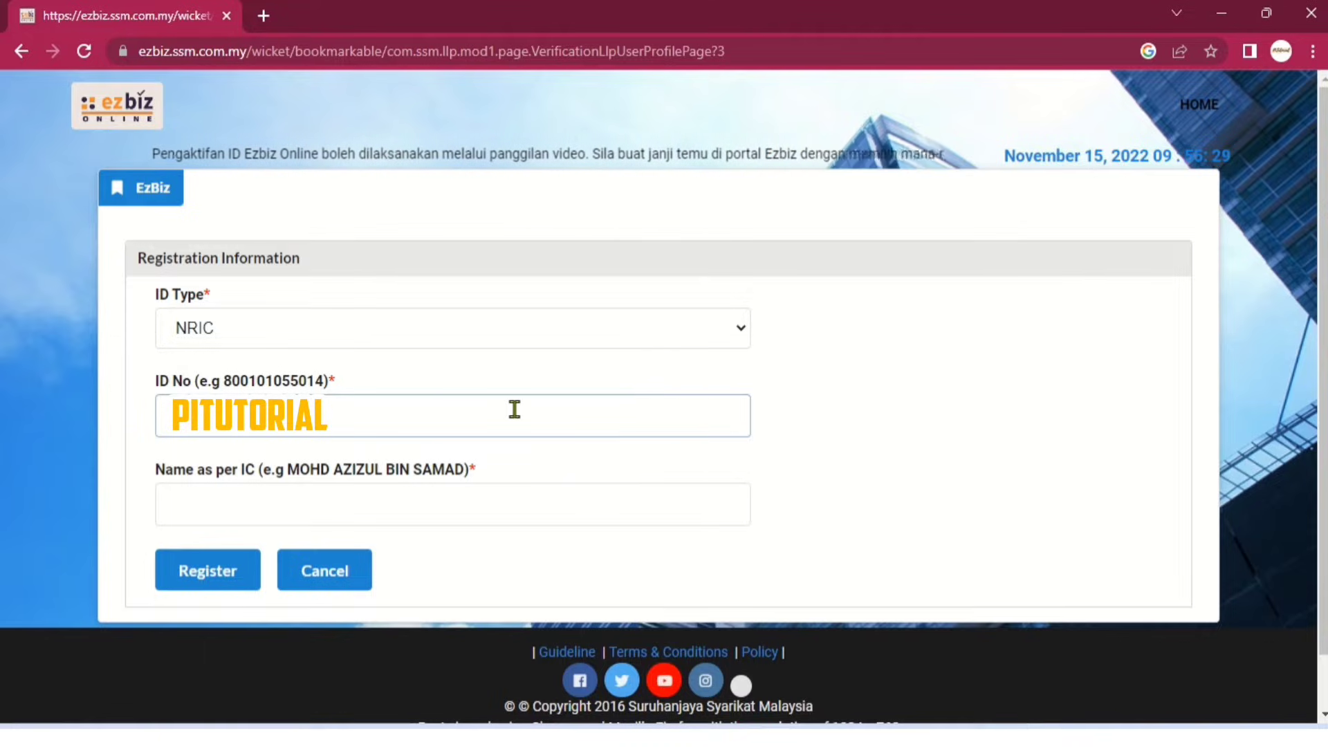
left_click(603, 503)
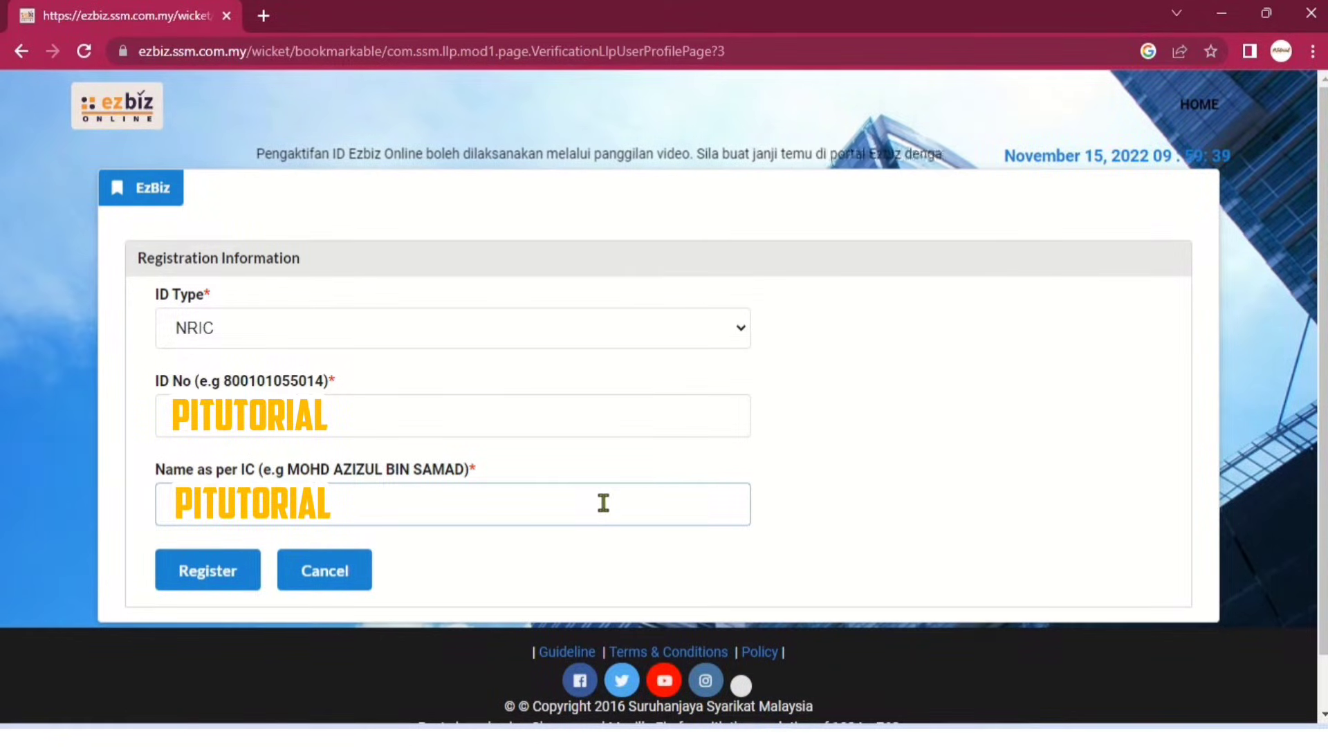
left_click(193, 574)
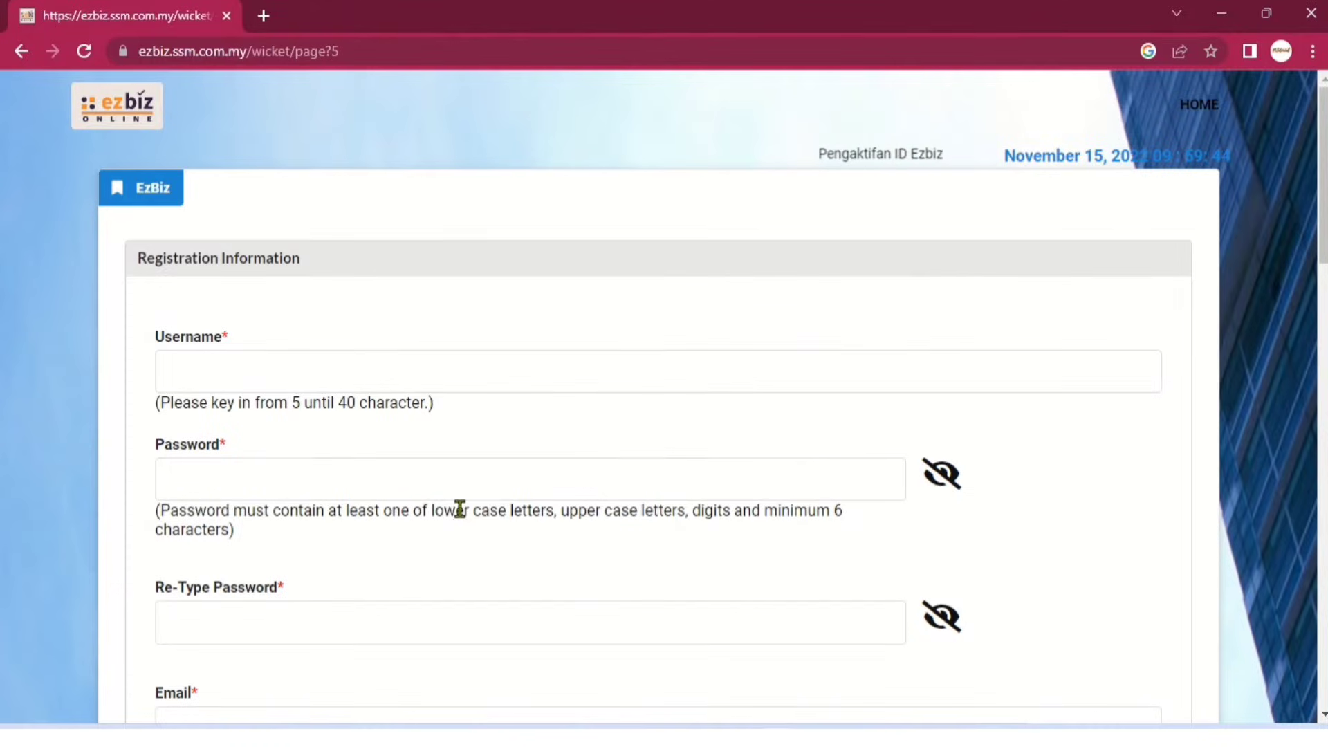
Enter the account username, then the chosen password in both password fields.
left_click(362, 379)
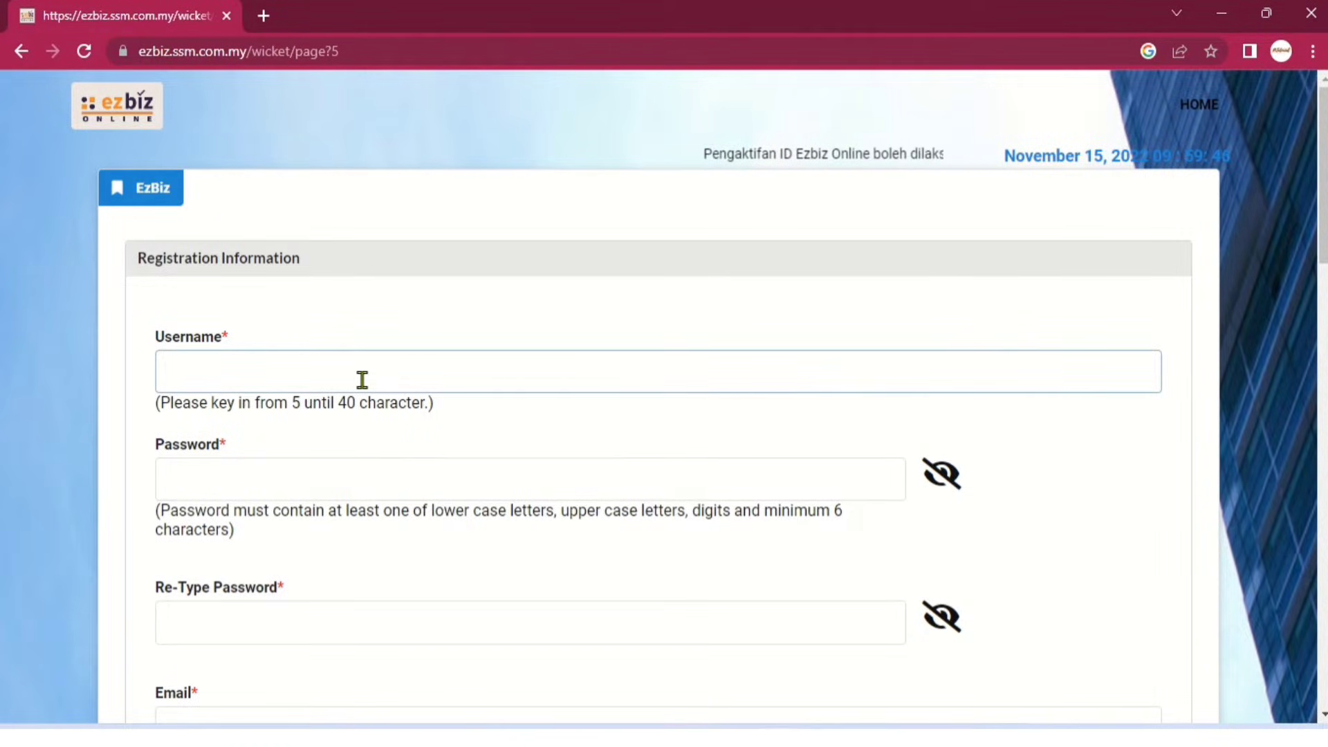
type("N")
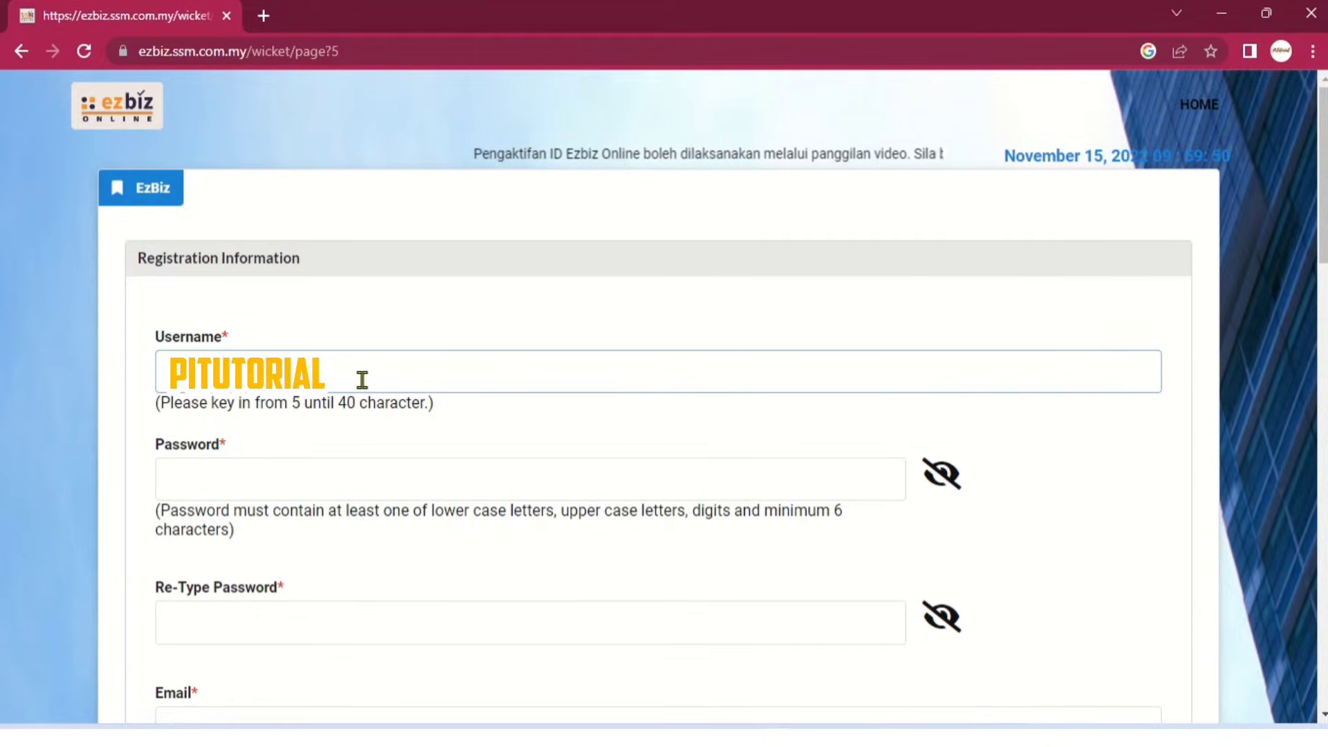
left_click(356, 484)
type("Passw1")
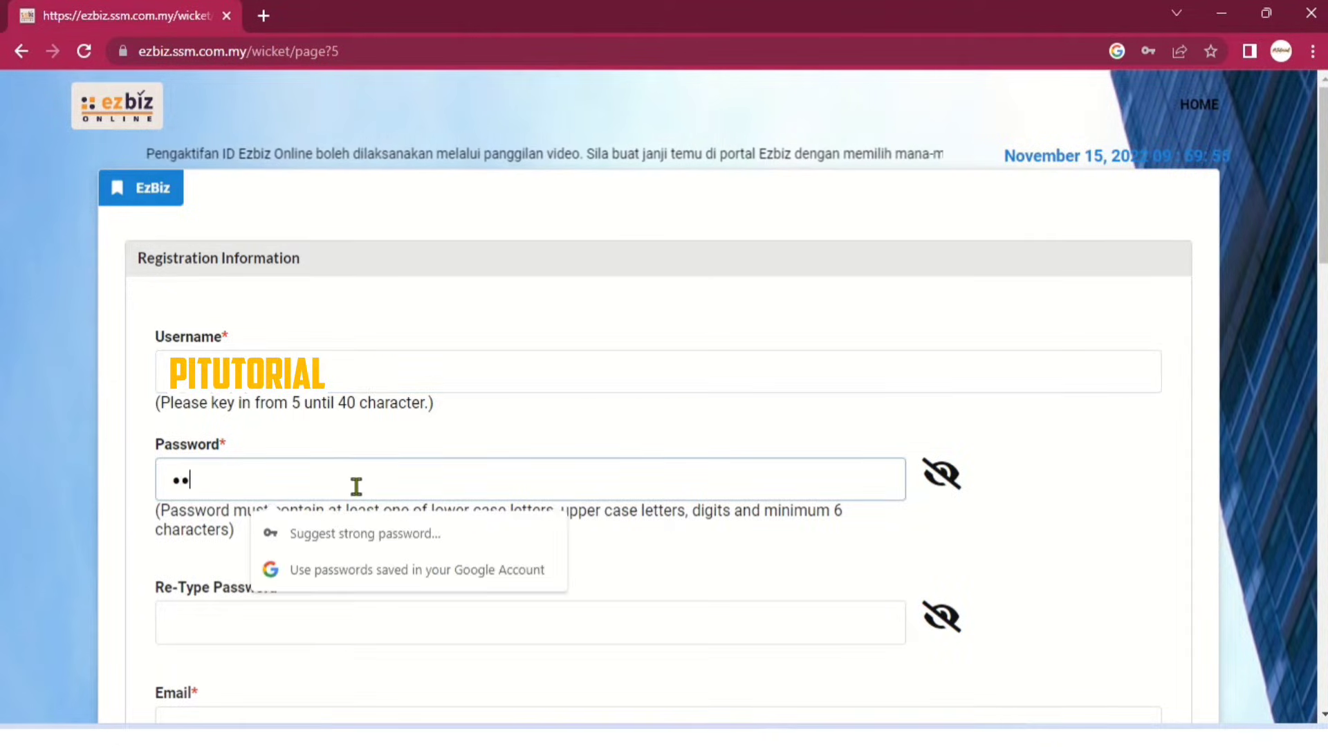
type("23")
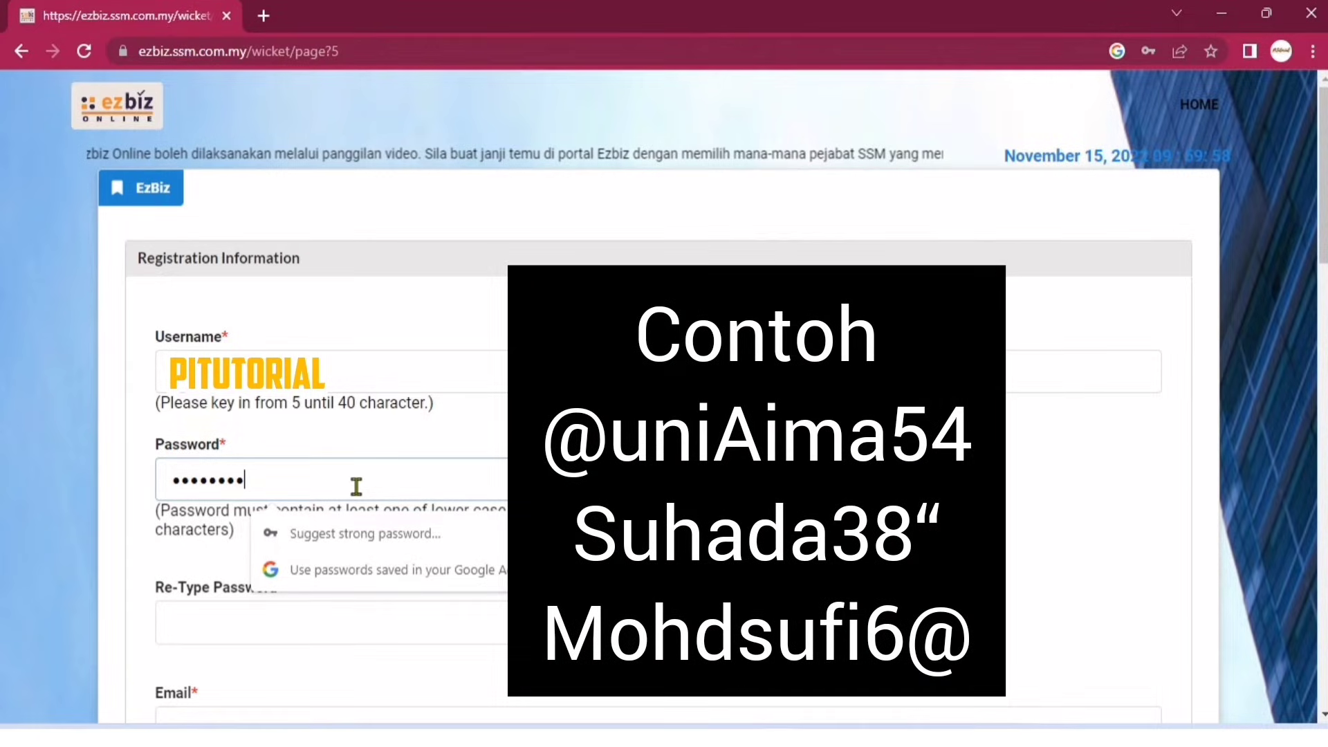
type("@")
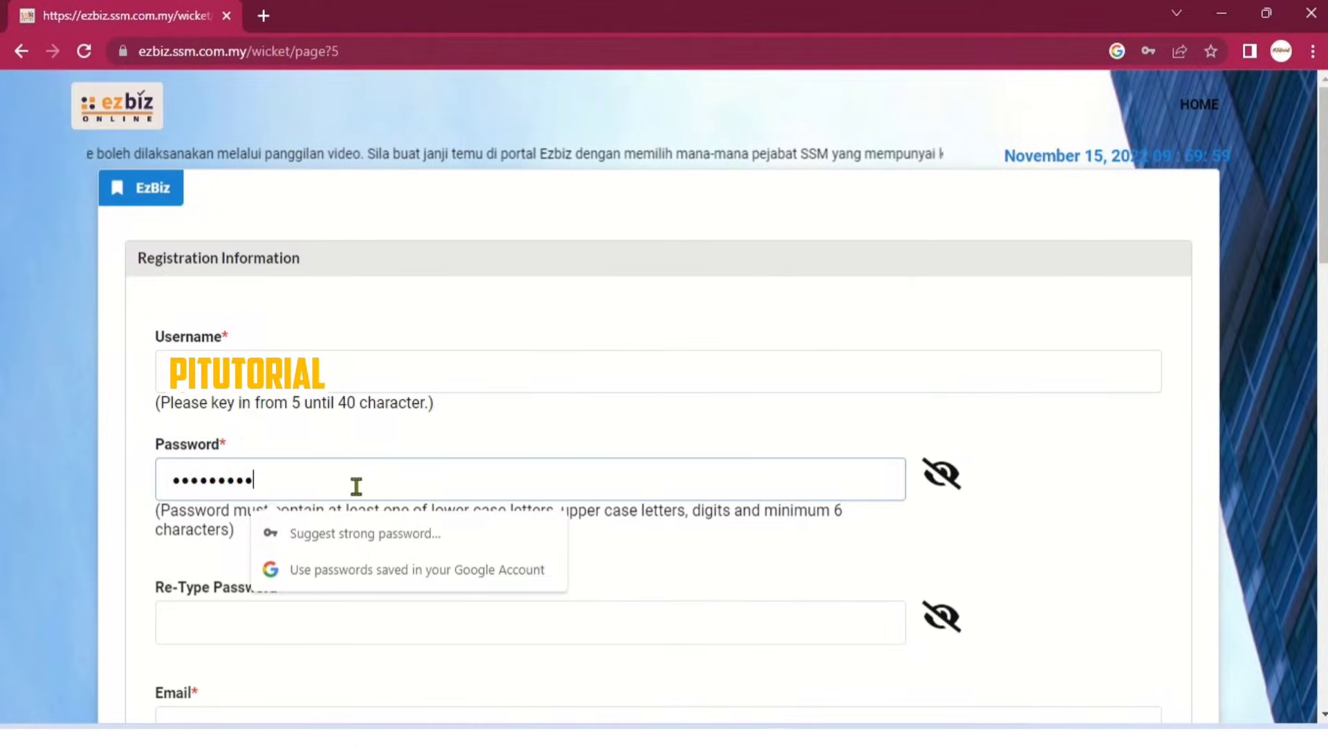
left_click(305, 613)
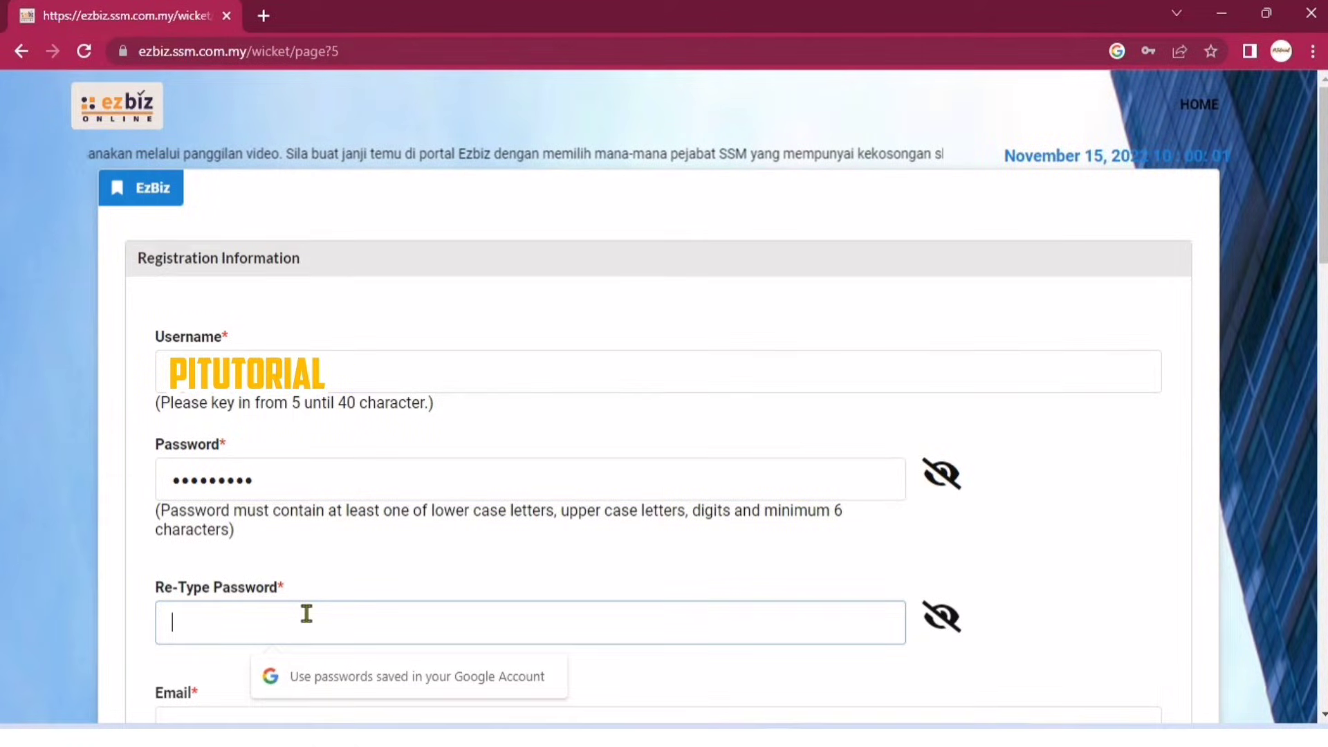
type("*****")
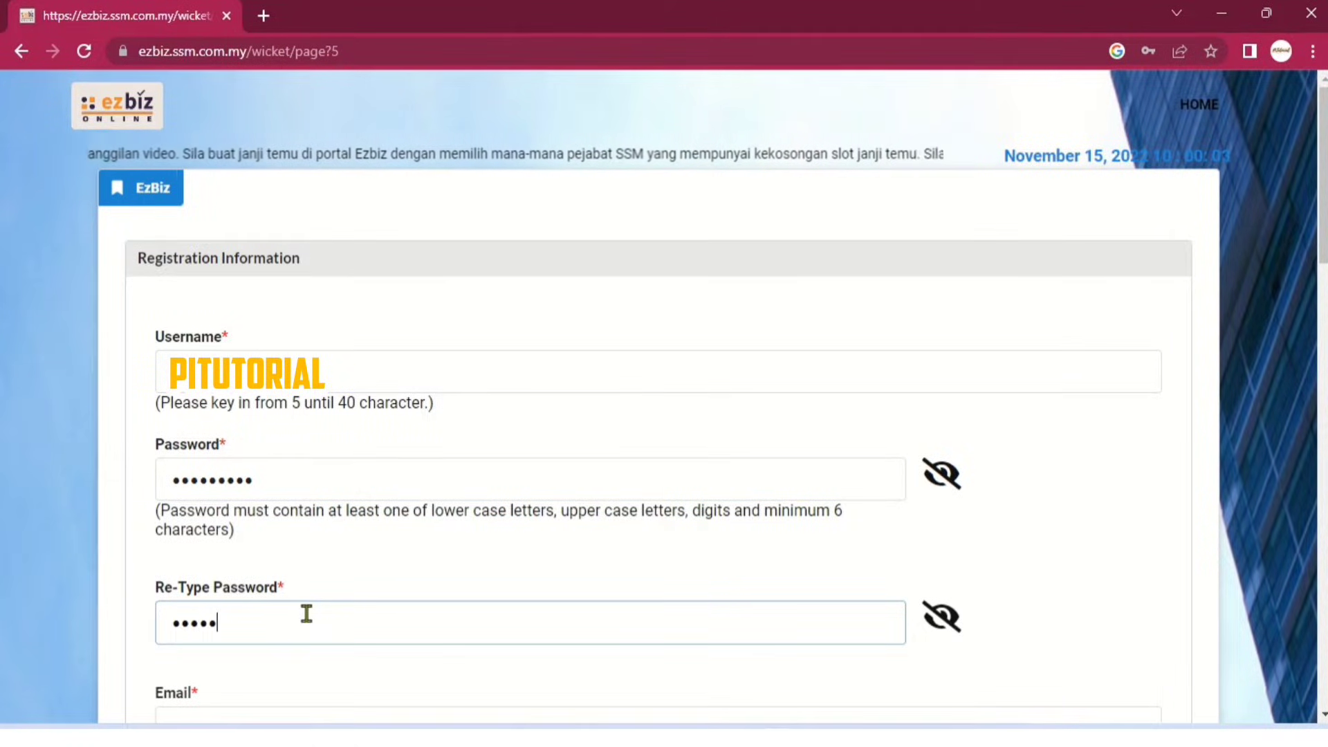
type("***")
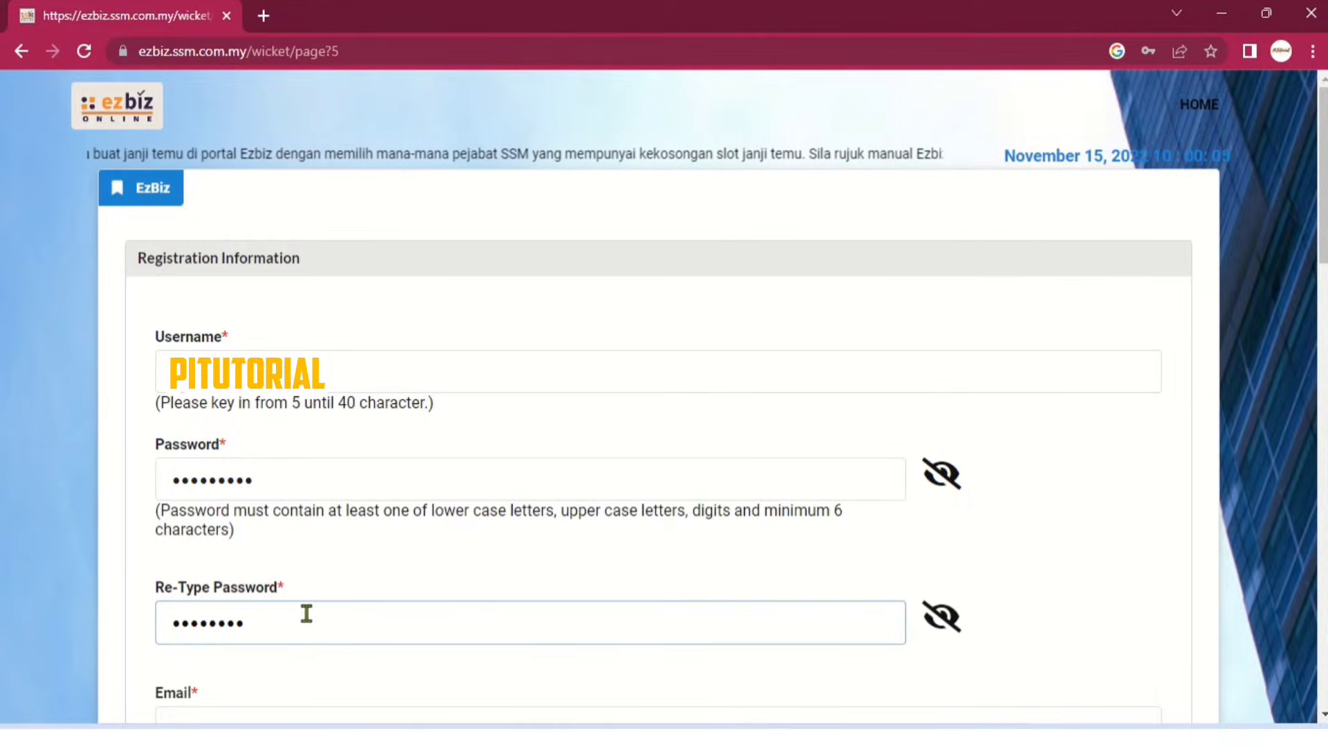
type("*")
scroll(334, 682, "down", 4)
Enter the e-mail address in both the Email and Re-Type Email fields.
scroll(334, 682, "down", 3)
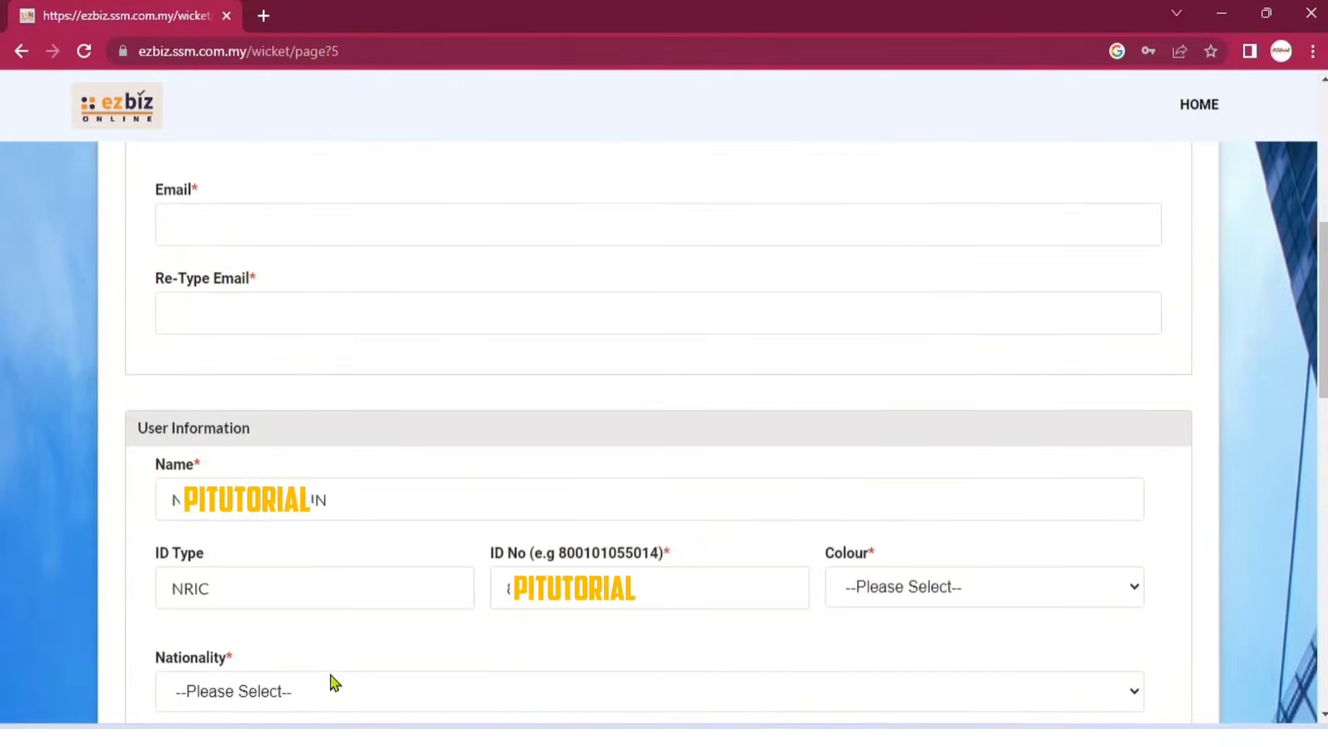
left_click(357, 229)
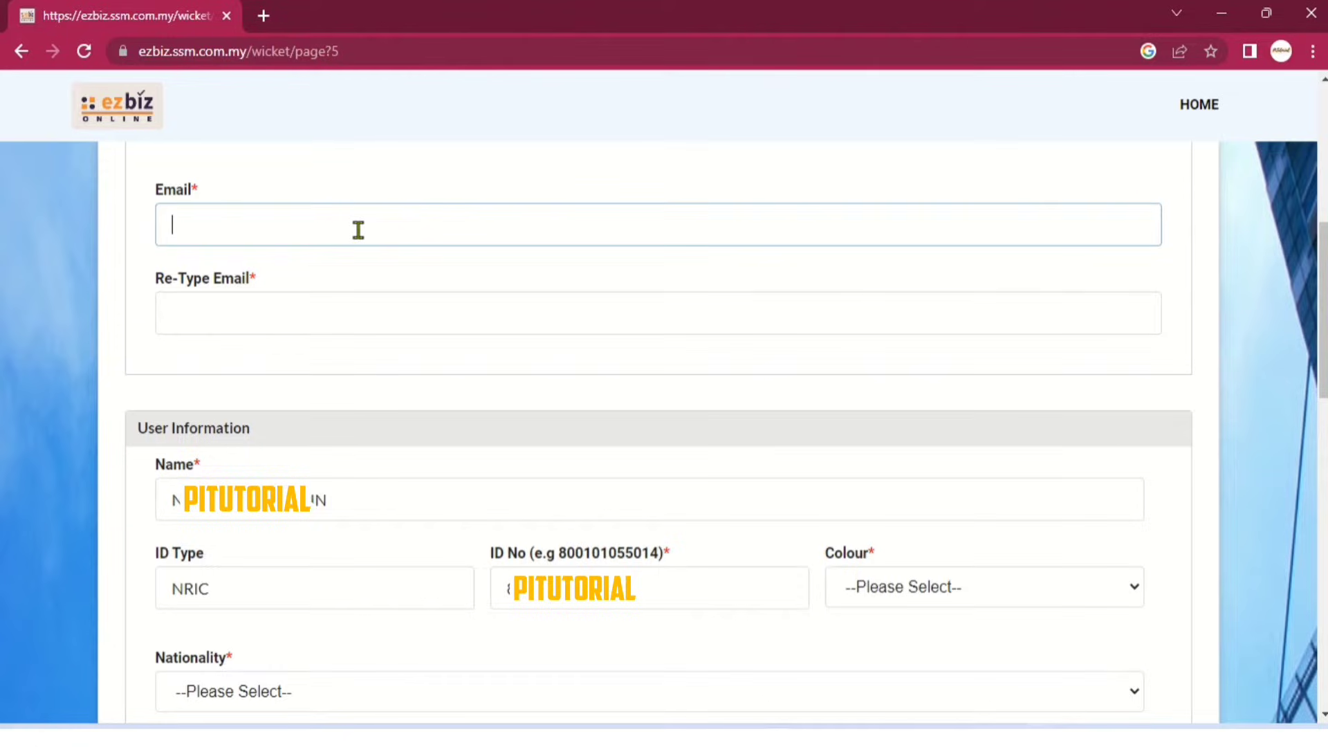
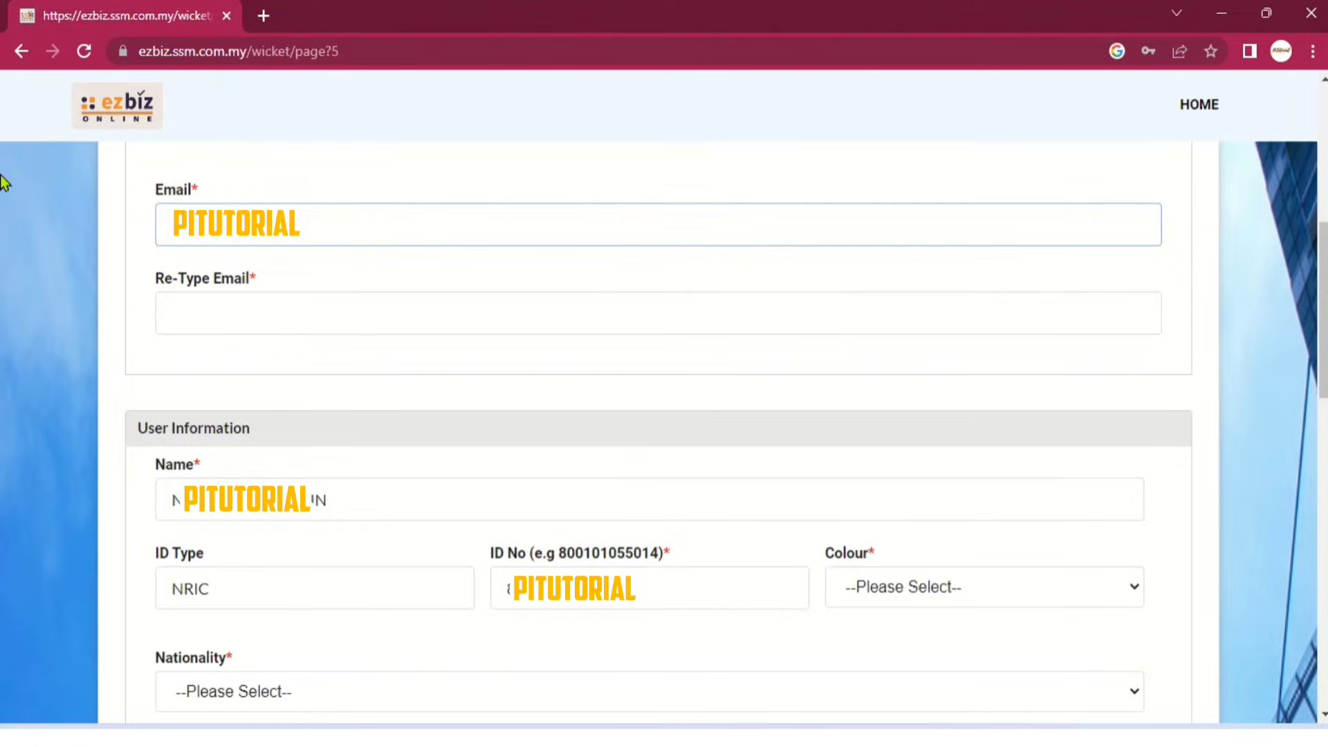
left_click(230, 307)
type("@gmai")
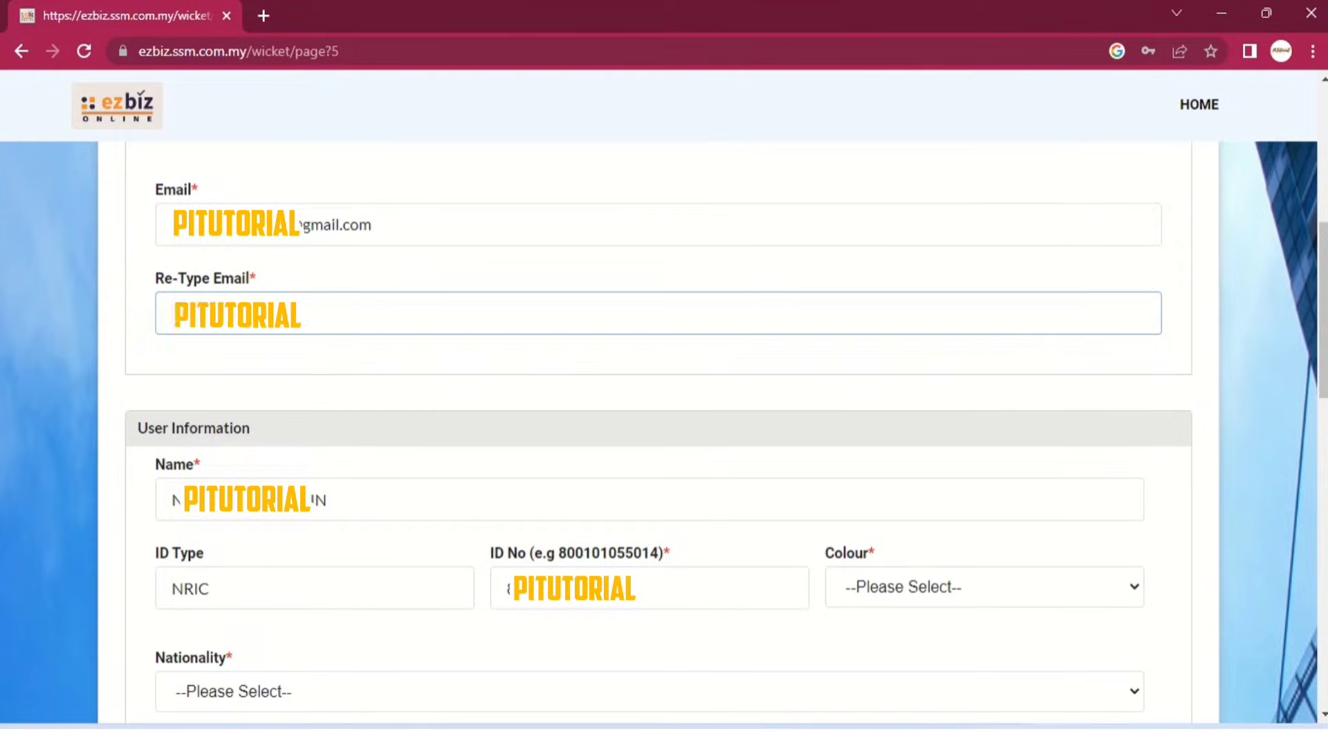
type("l.com")
Set colour BLUE, nationality MALAYSIAN and gender Female, and begin the date of birth.
scroll(413, 359, "down", 4)
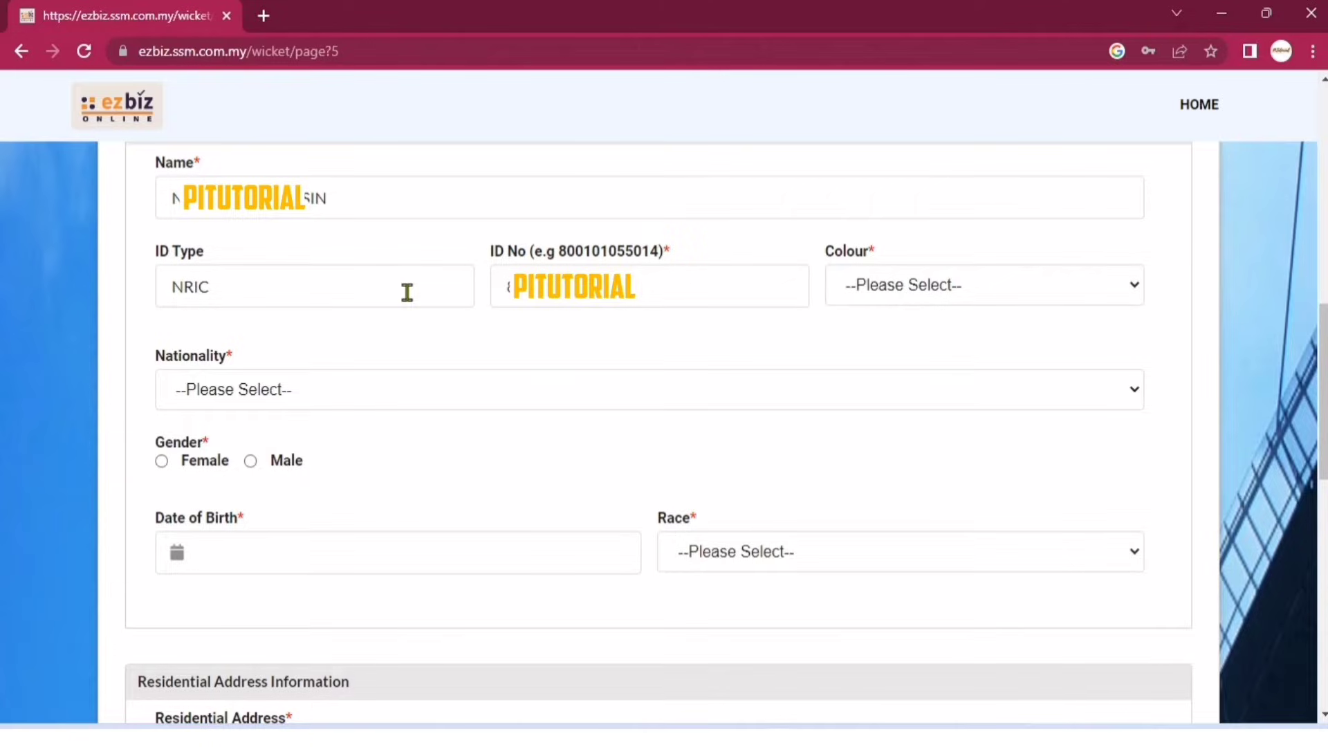
left_click(853, 287)
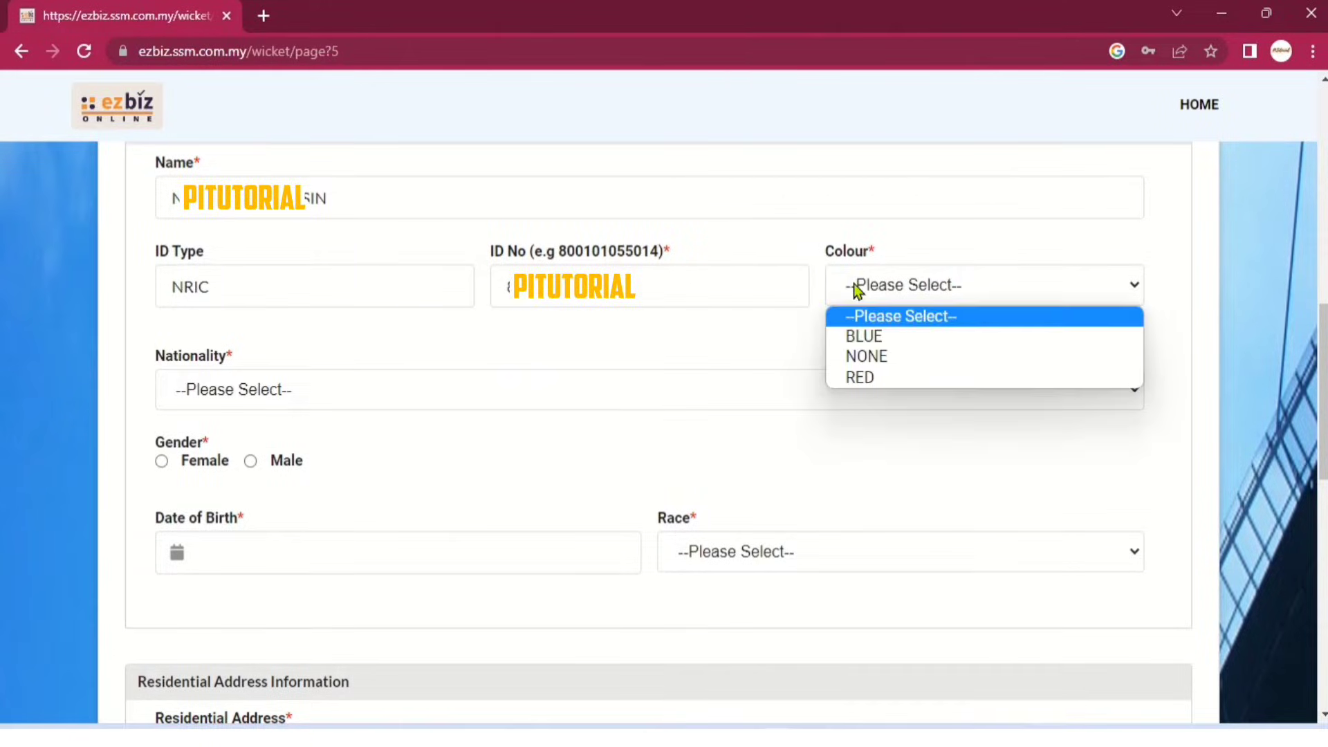
left_click(907, 339)
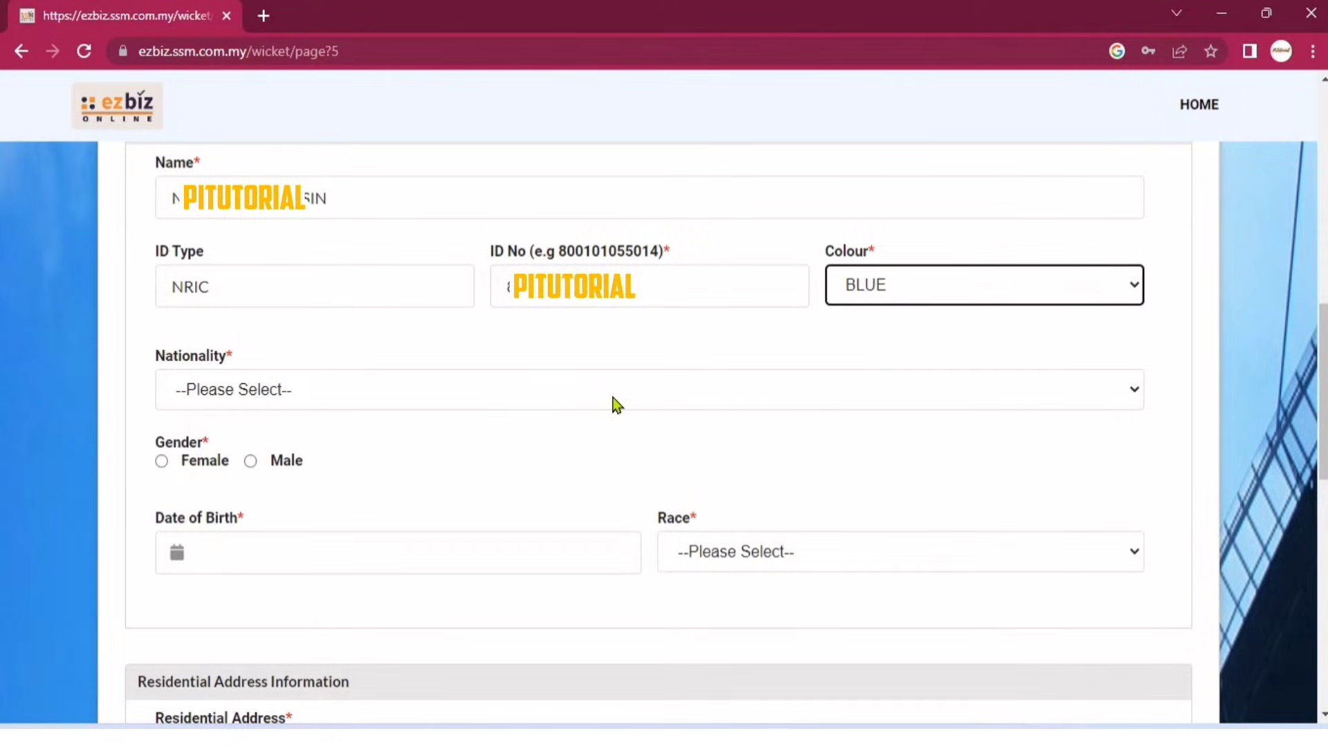
left_click(616, 404)
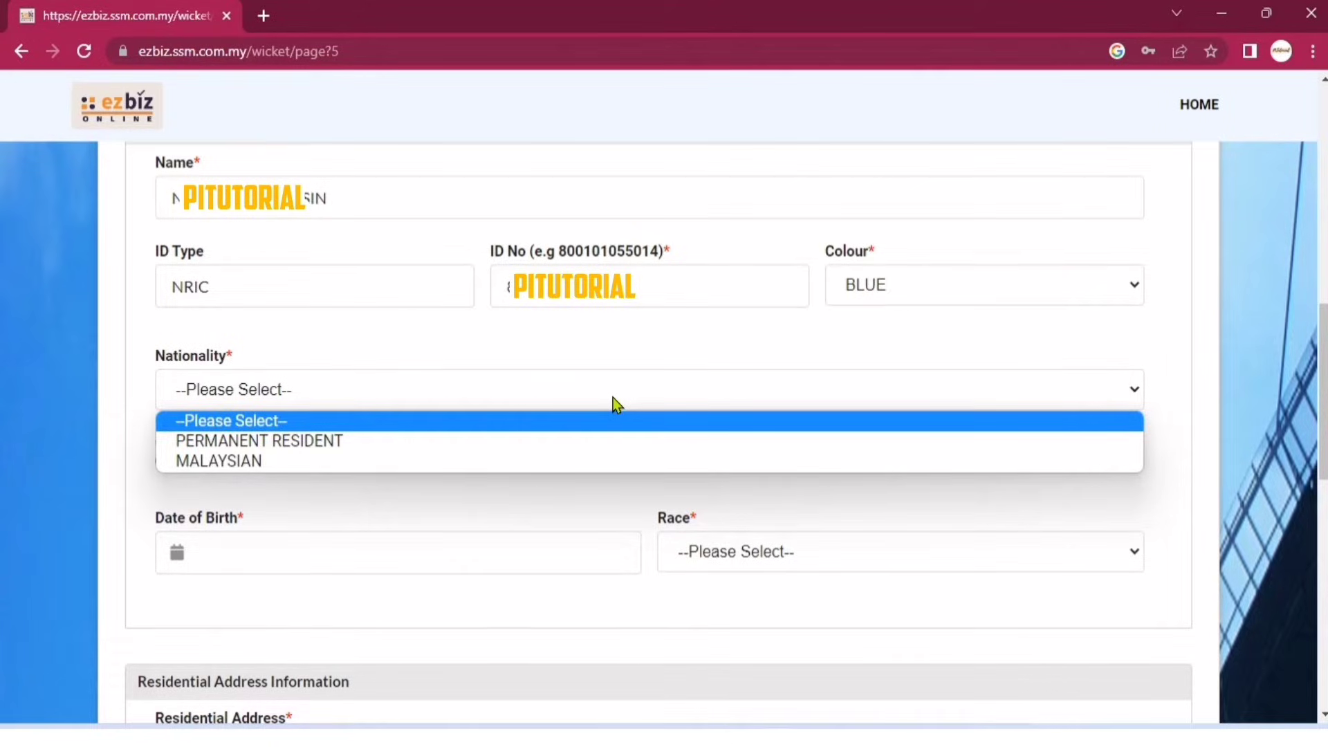
left_click(384, 462)
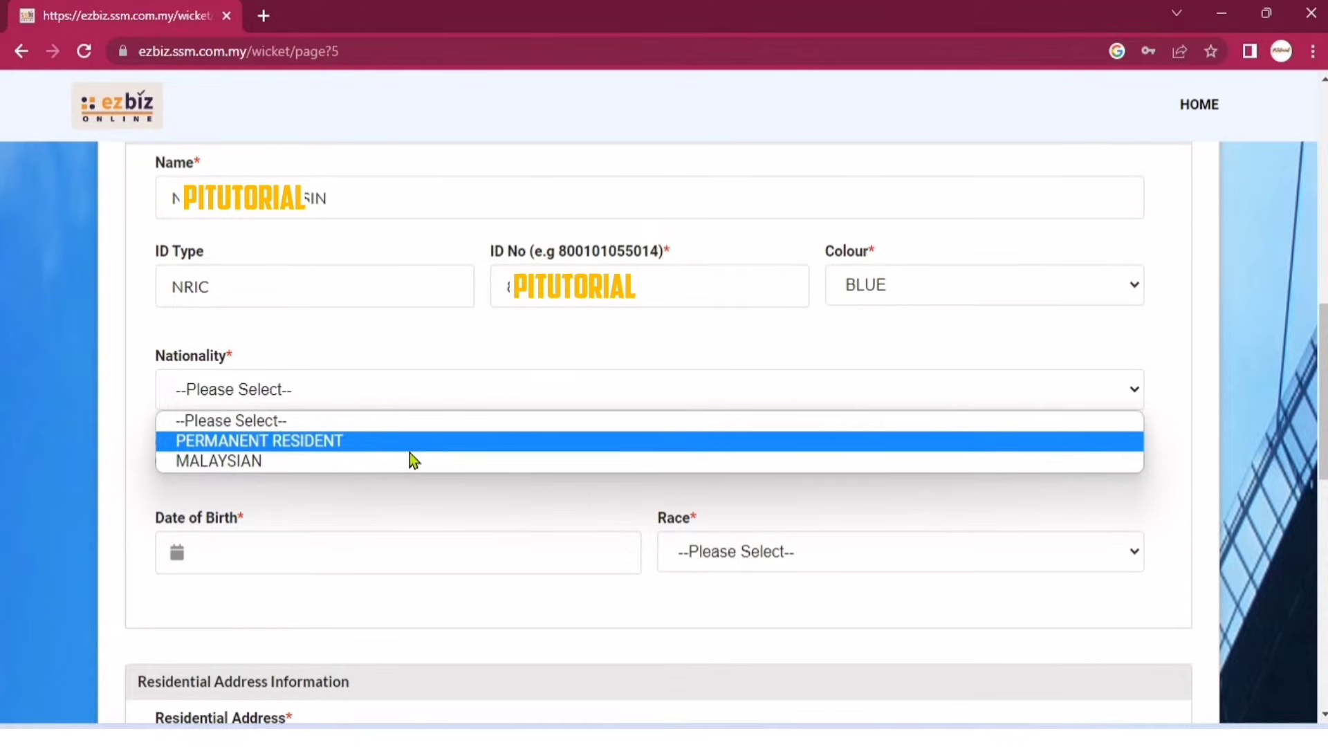
left_click(372, 462)
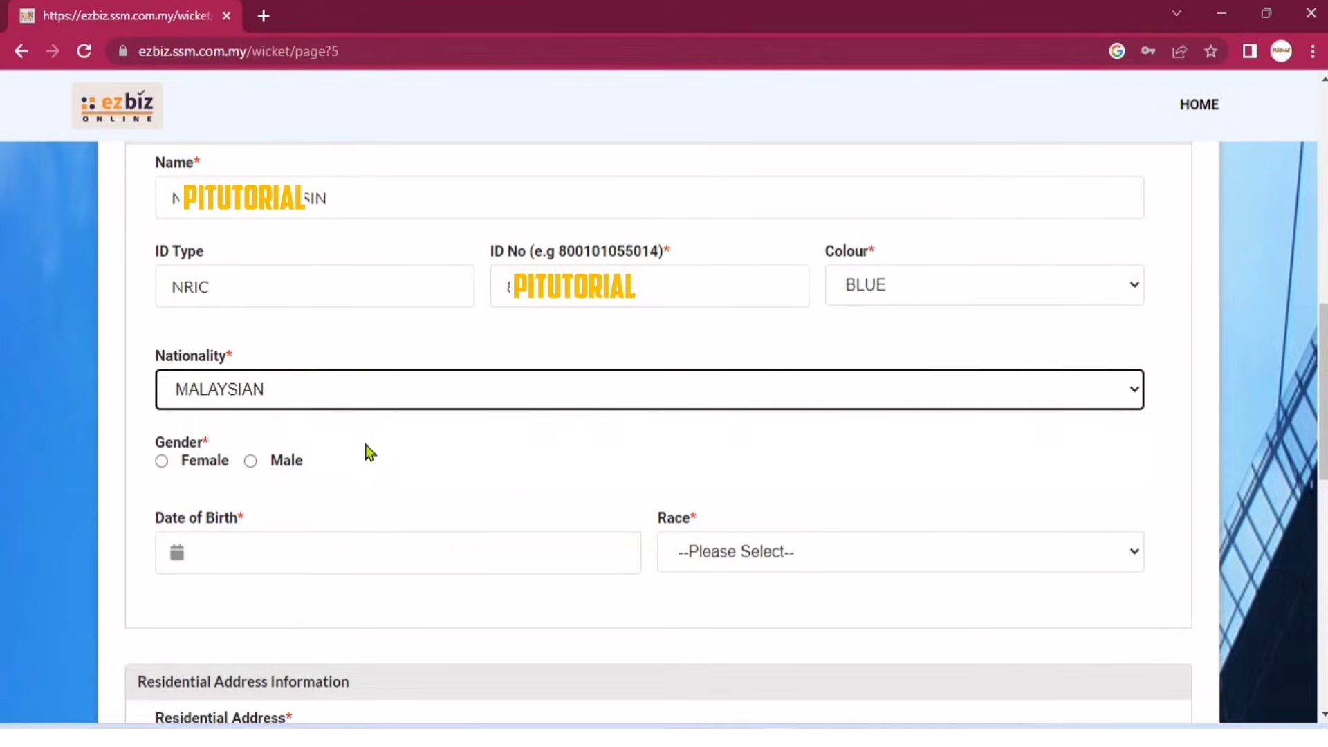
left_click(162, 461)
scroll(443, 277, "down", 4)
left_click(445, 246)
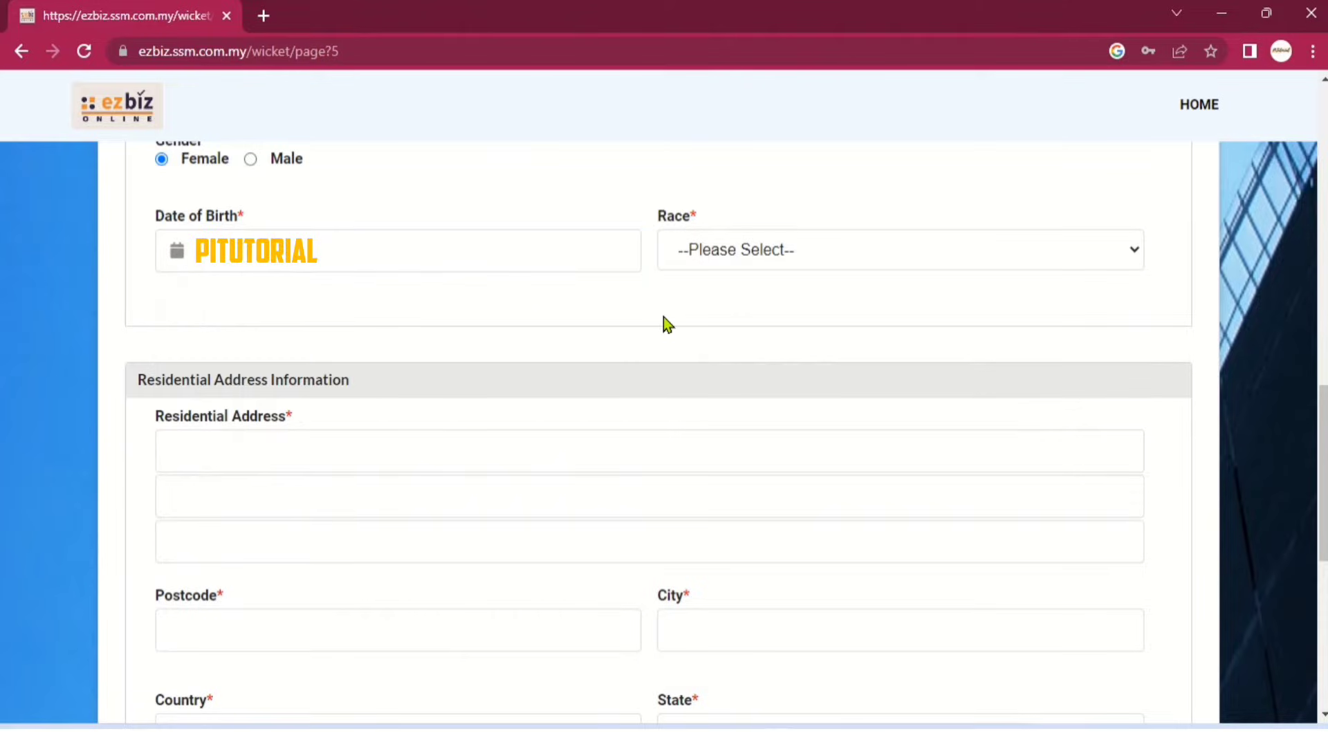
Pick the date of birth, set race MELAYU and fill in the residential address.
left_click(720, 254)
left_click(758, 524)
scroll(603, 470, "down", 3)
left_click(411, 247)
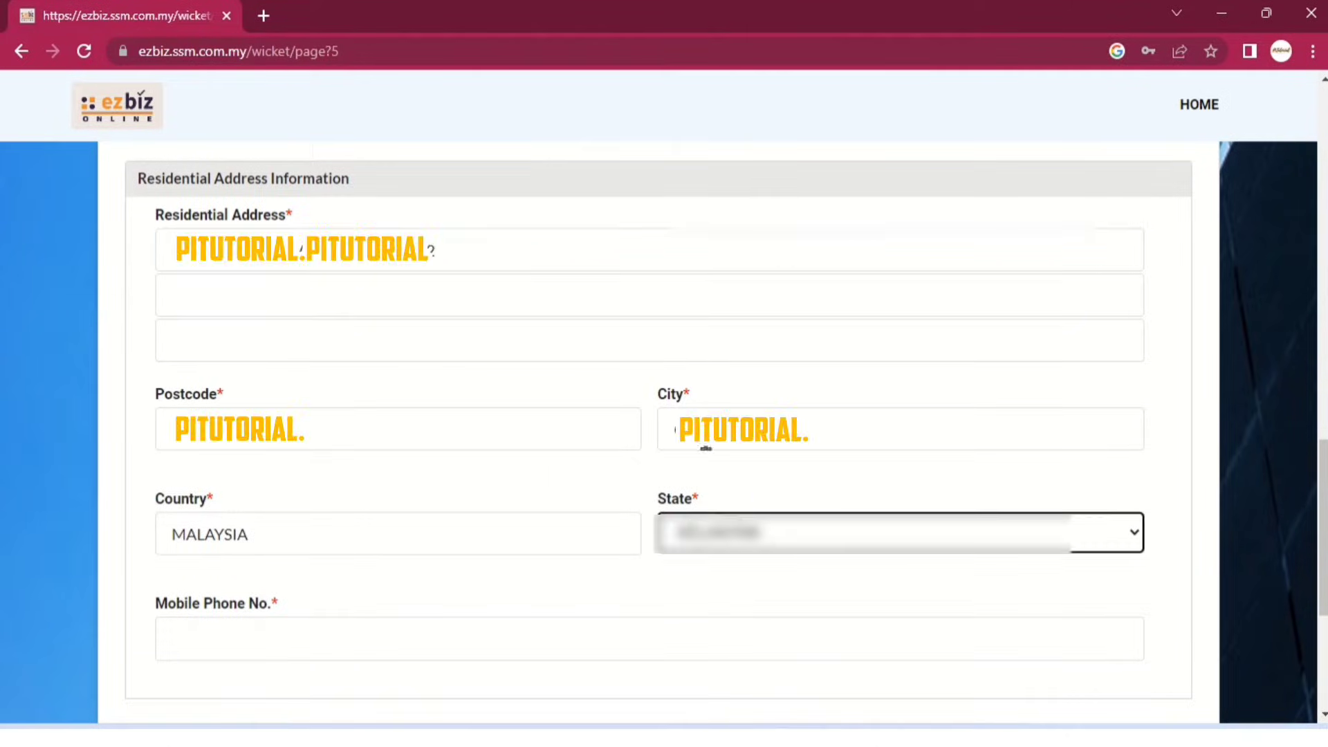
scroll(485, 327, "down", 4)
Enter the mobile phone number, accept the declaration and save the registration.
left_click(485, 326)
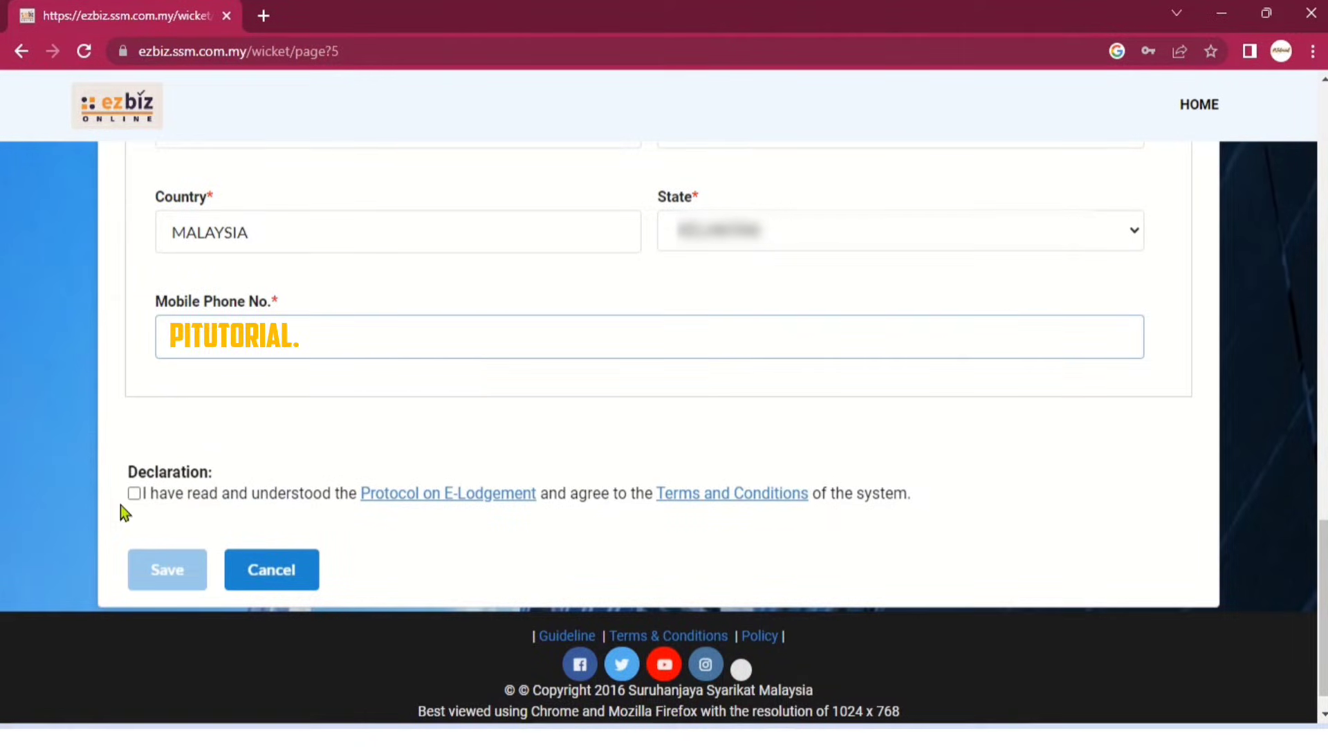
left_click(133, 493)
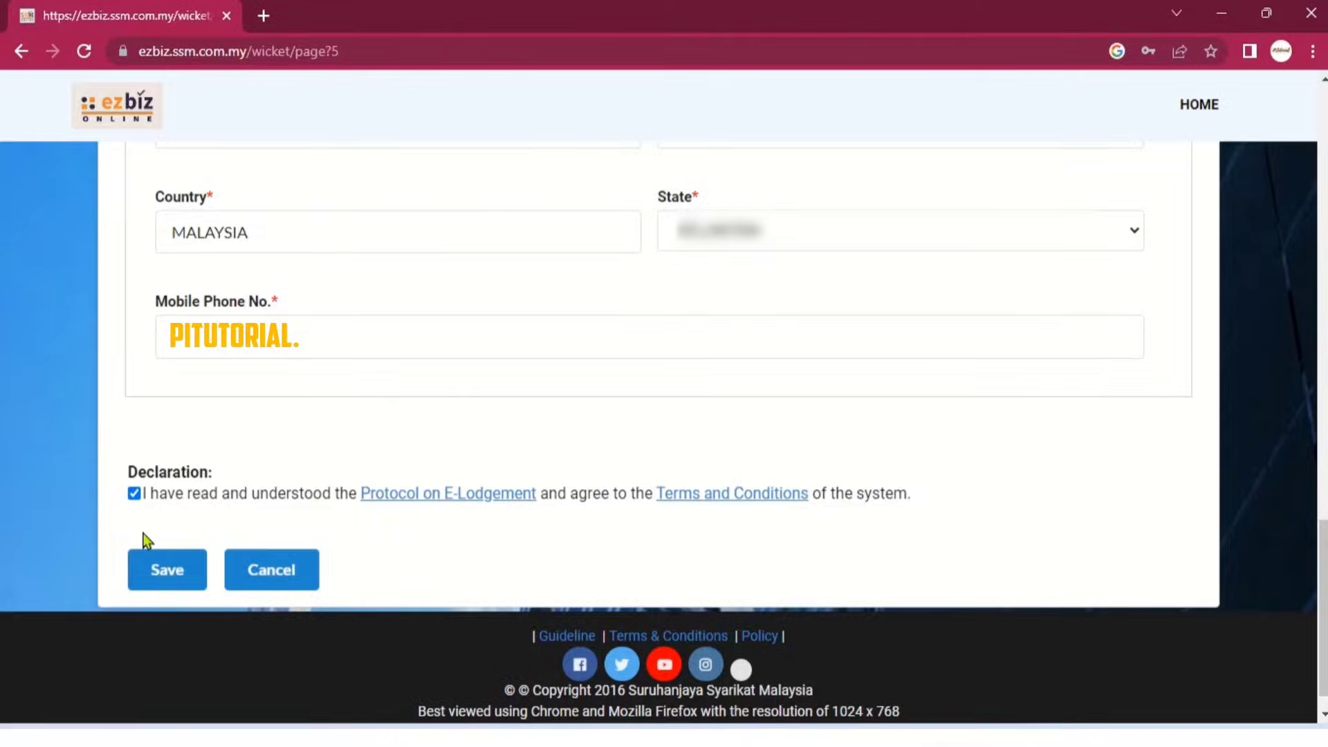
left_click(155, 574)
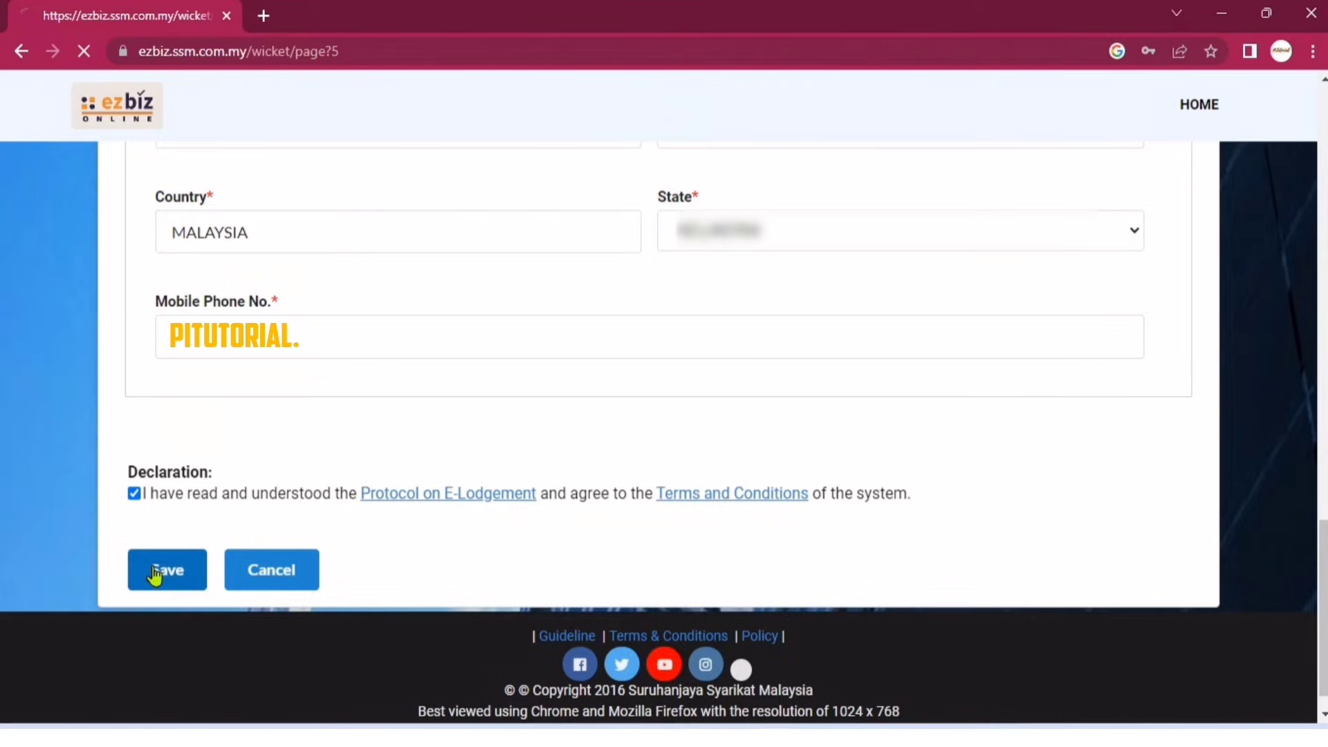
left_click_drag(164, 249, 921, 280)
left_click(921, 281)
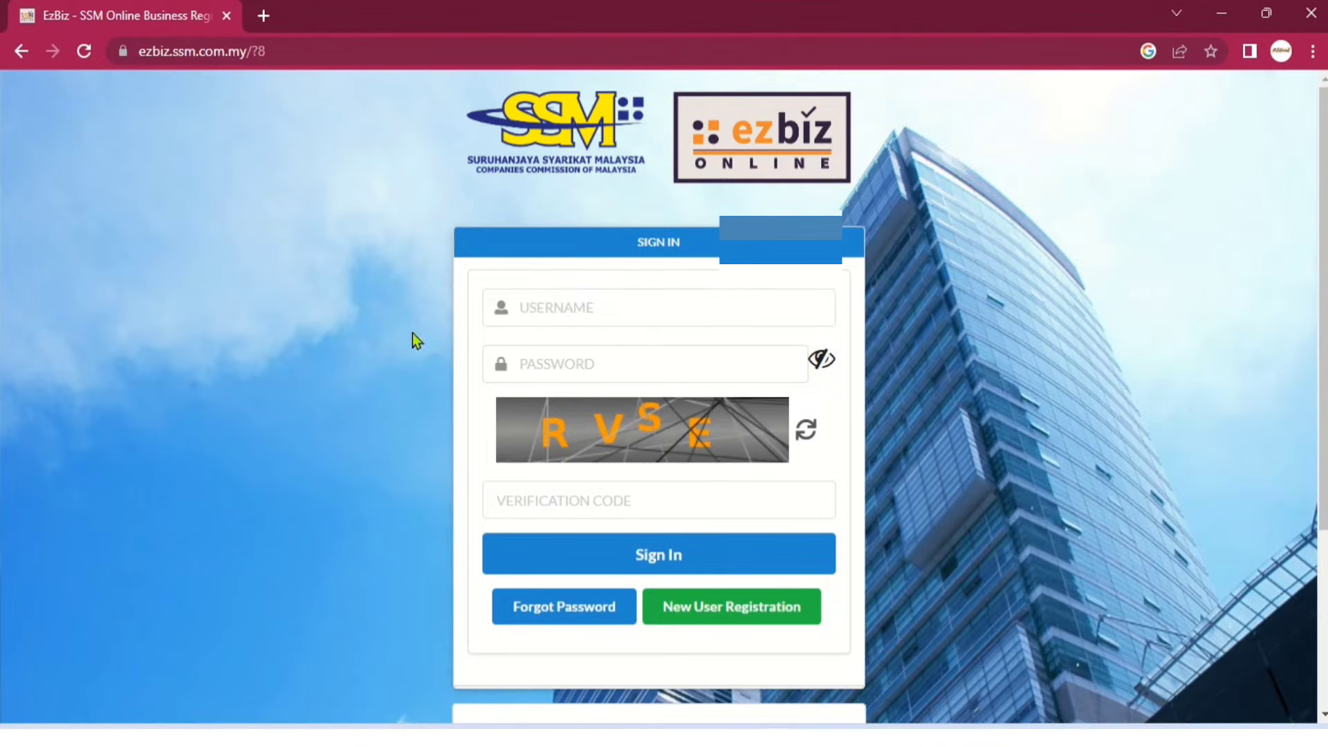
Sign in with the new username, its password and captcha code RVSE.
left_click(642, 295)
type("N")
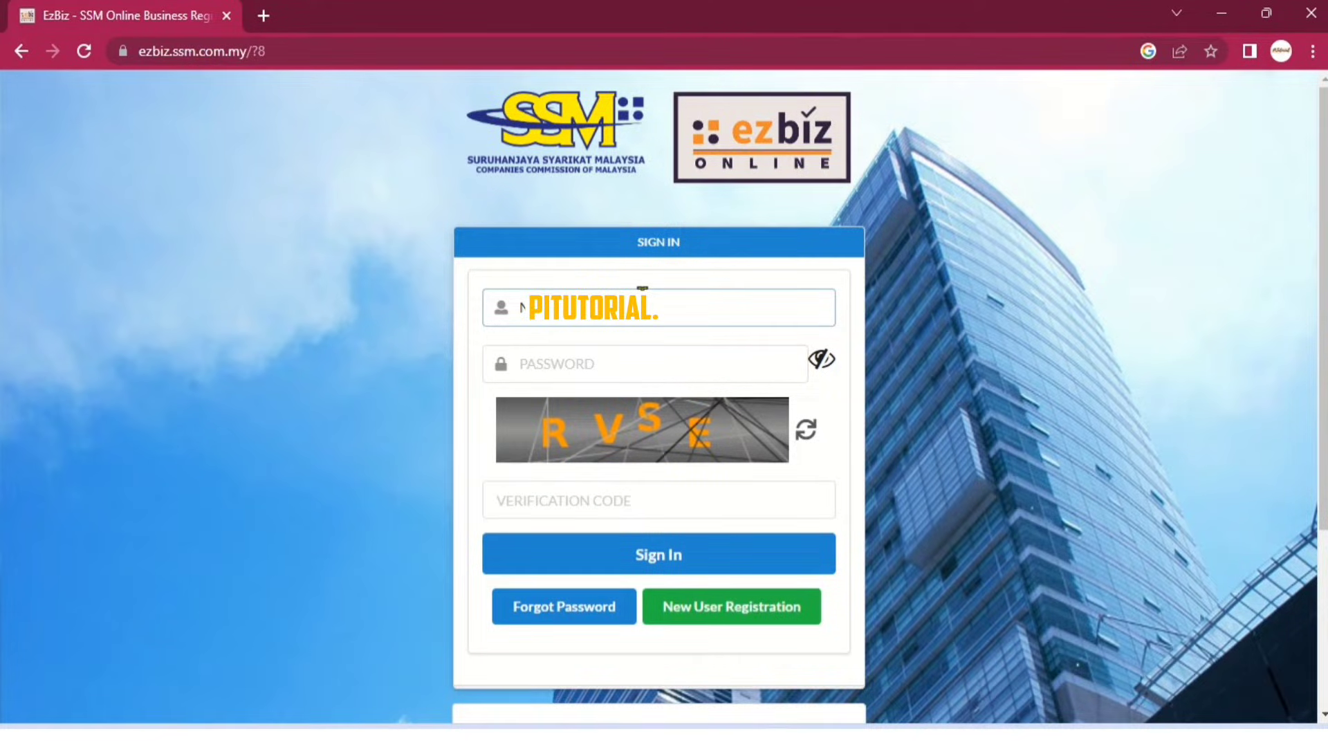
left_click(640, 374)
type("******")
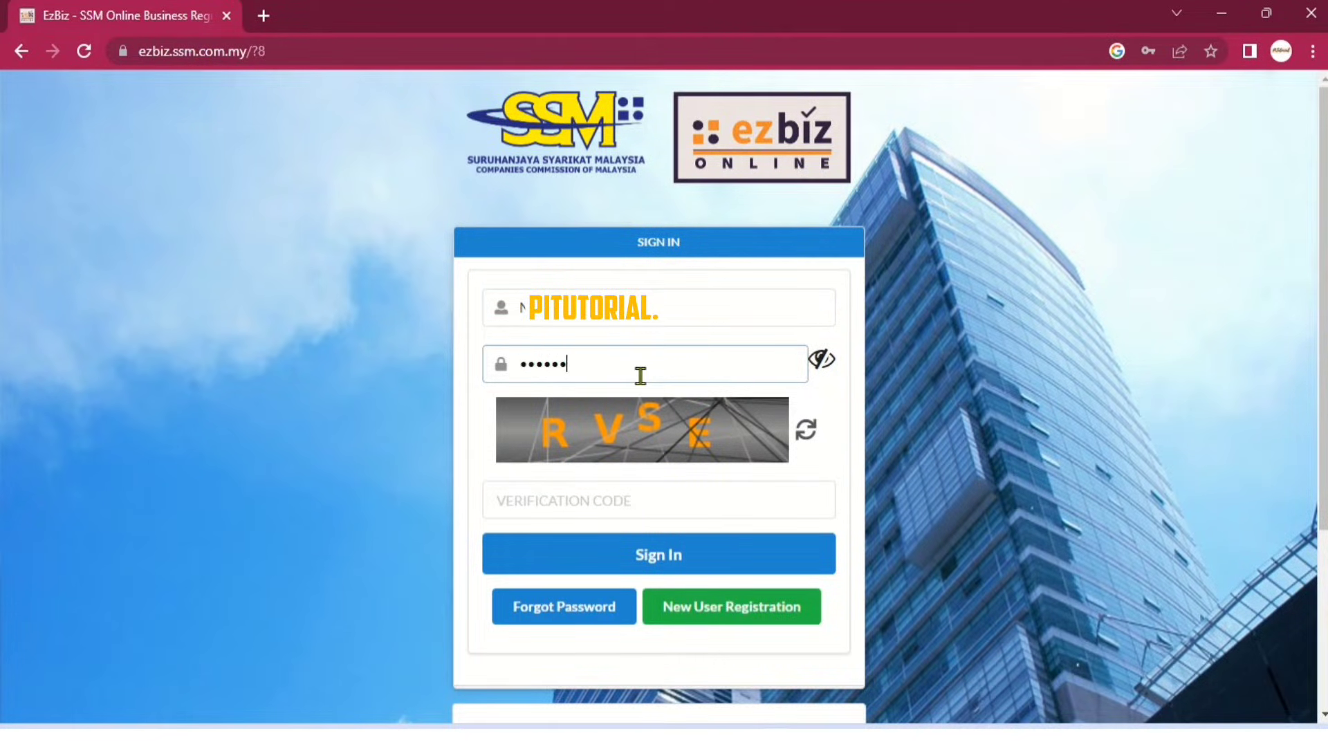
type("***")
left_click(630, 501)
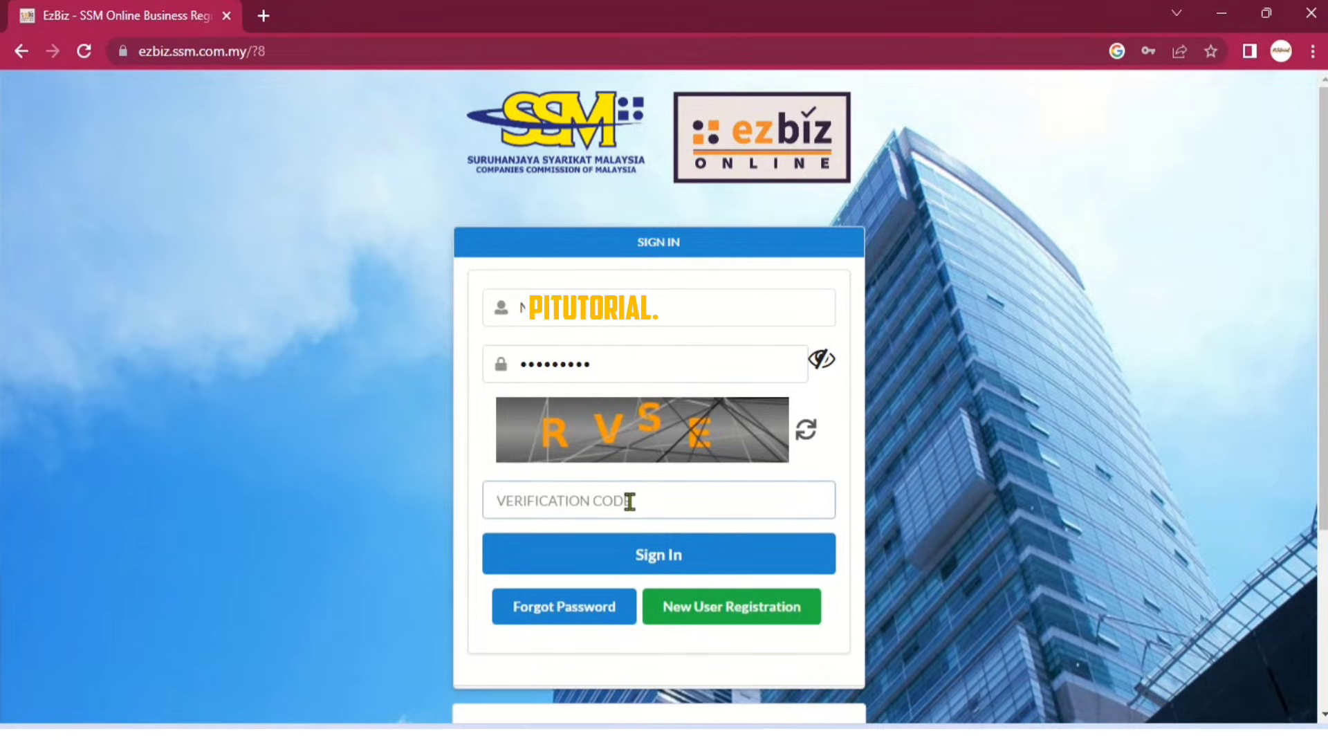
type("RVSE")
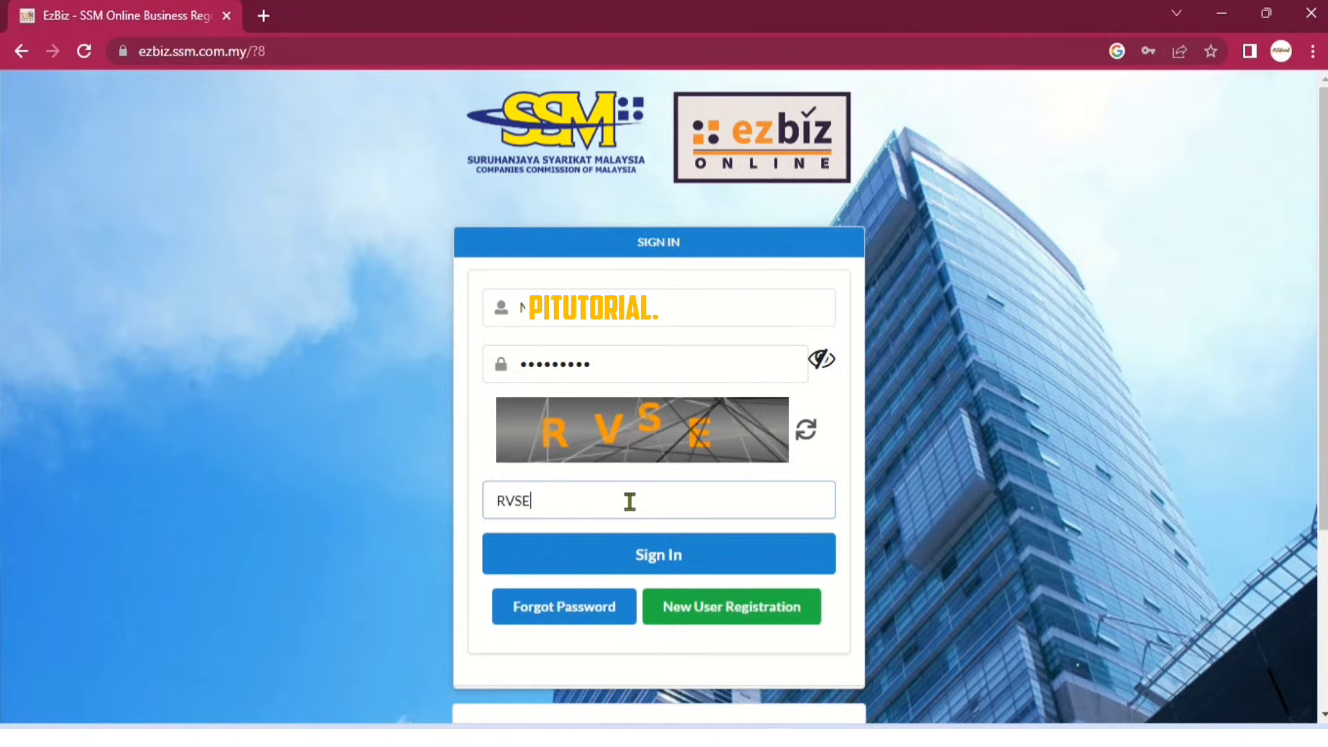
left_click(657, 553)
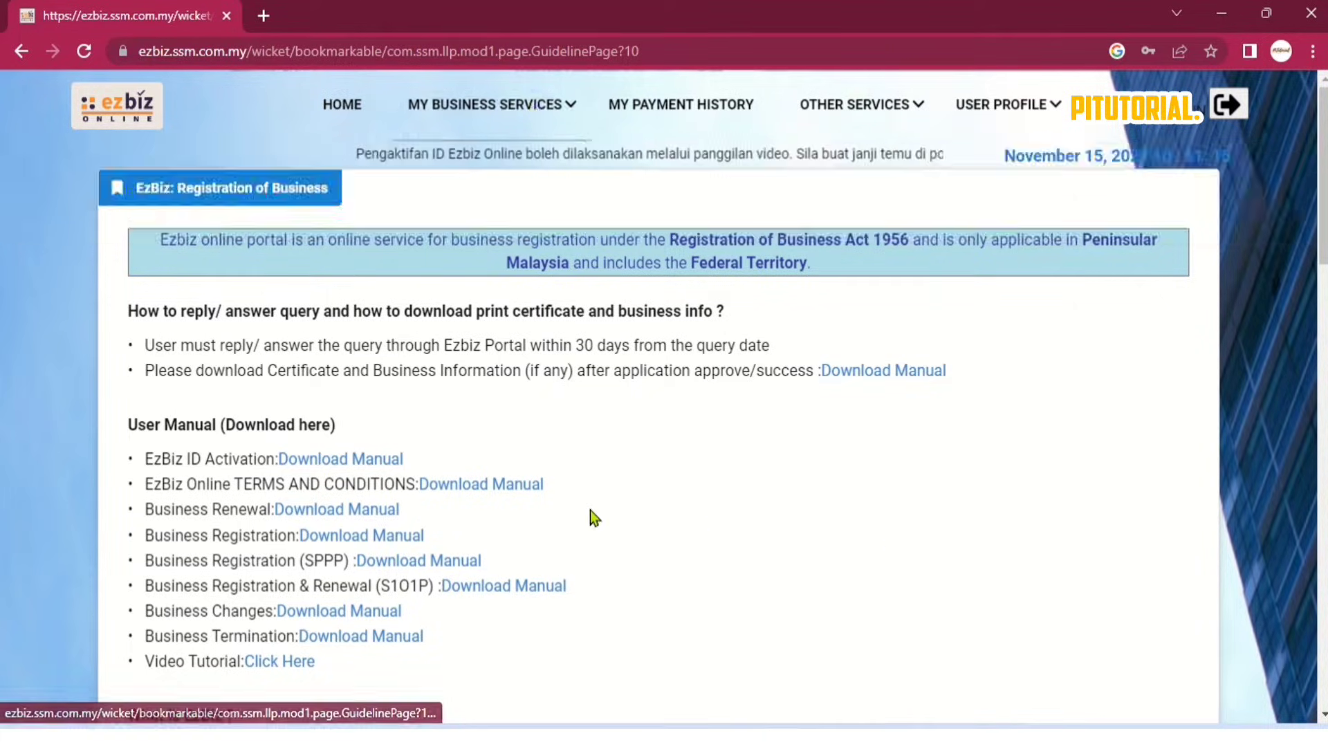
Go to User Verification Request under the user profile and add a new request.
mouse_move(453, 110)
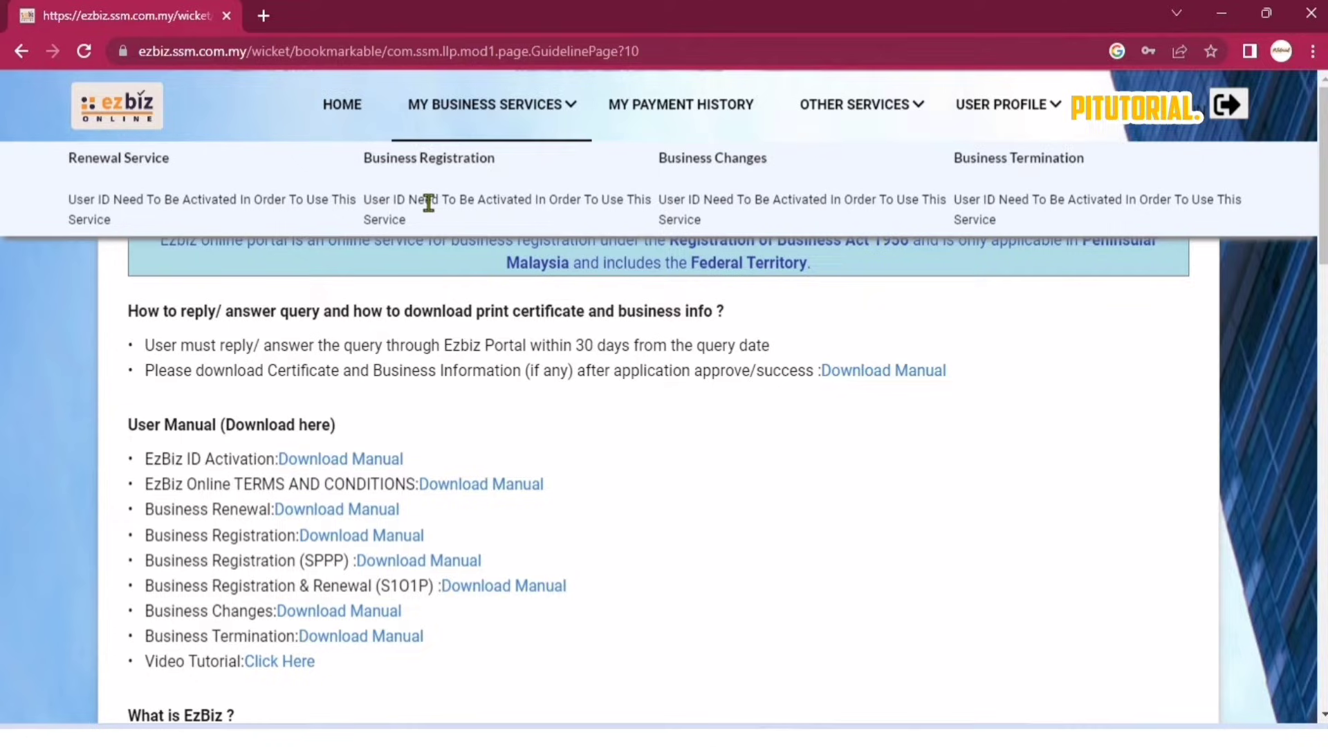
left_click(987, 117)
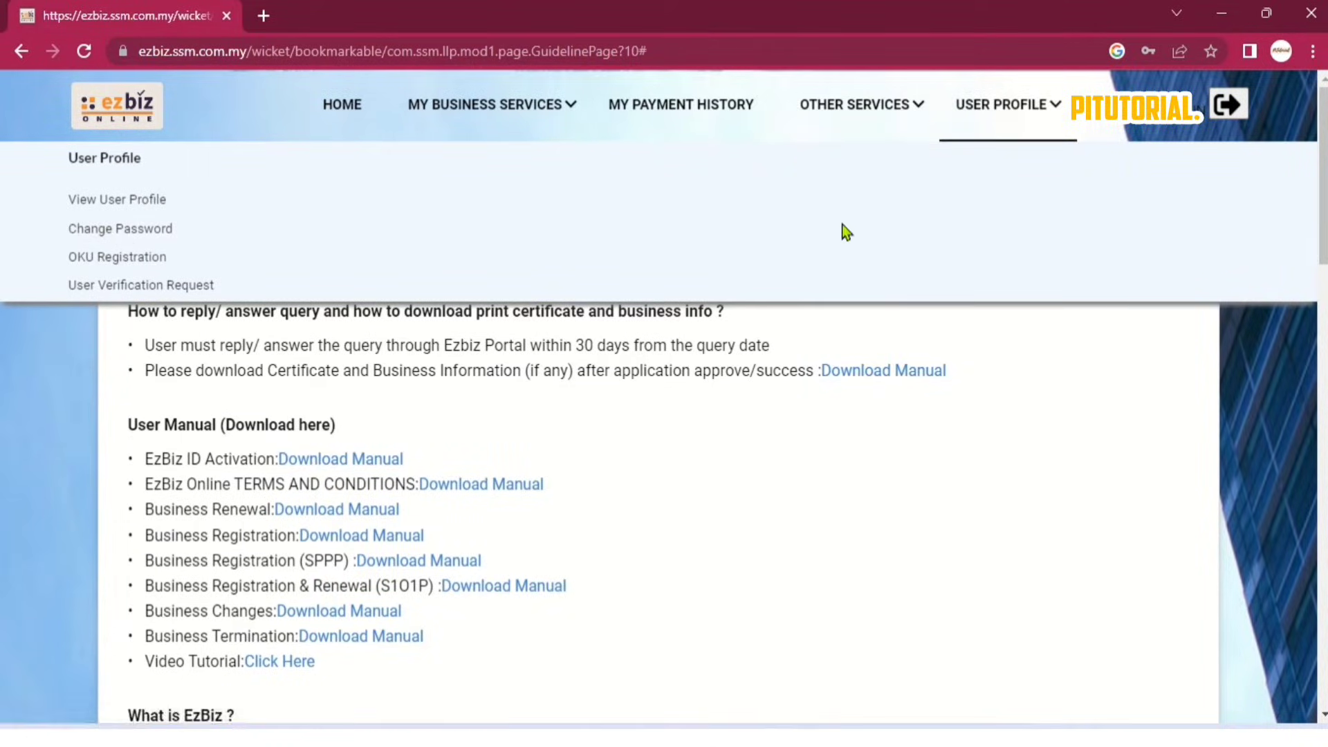
left_click(189, 286)
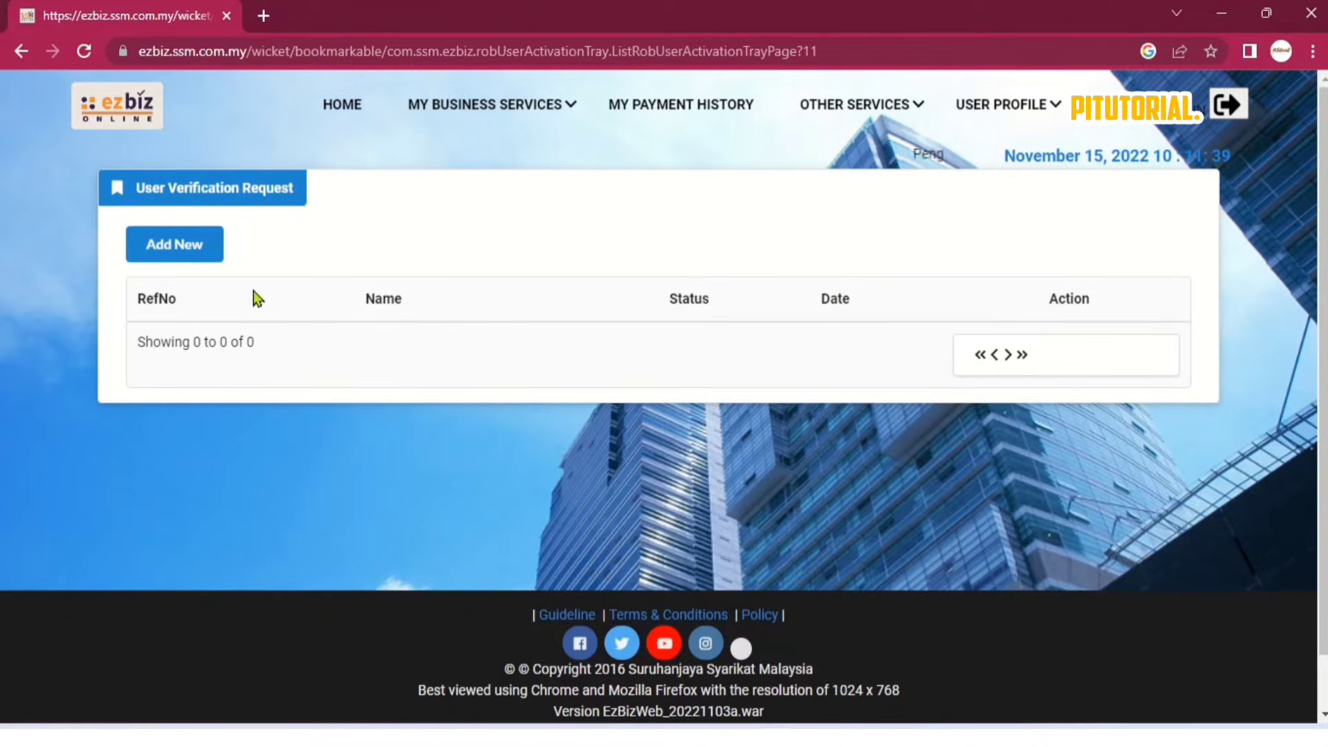
left_click(179, 255)
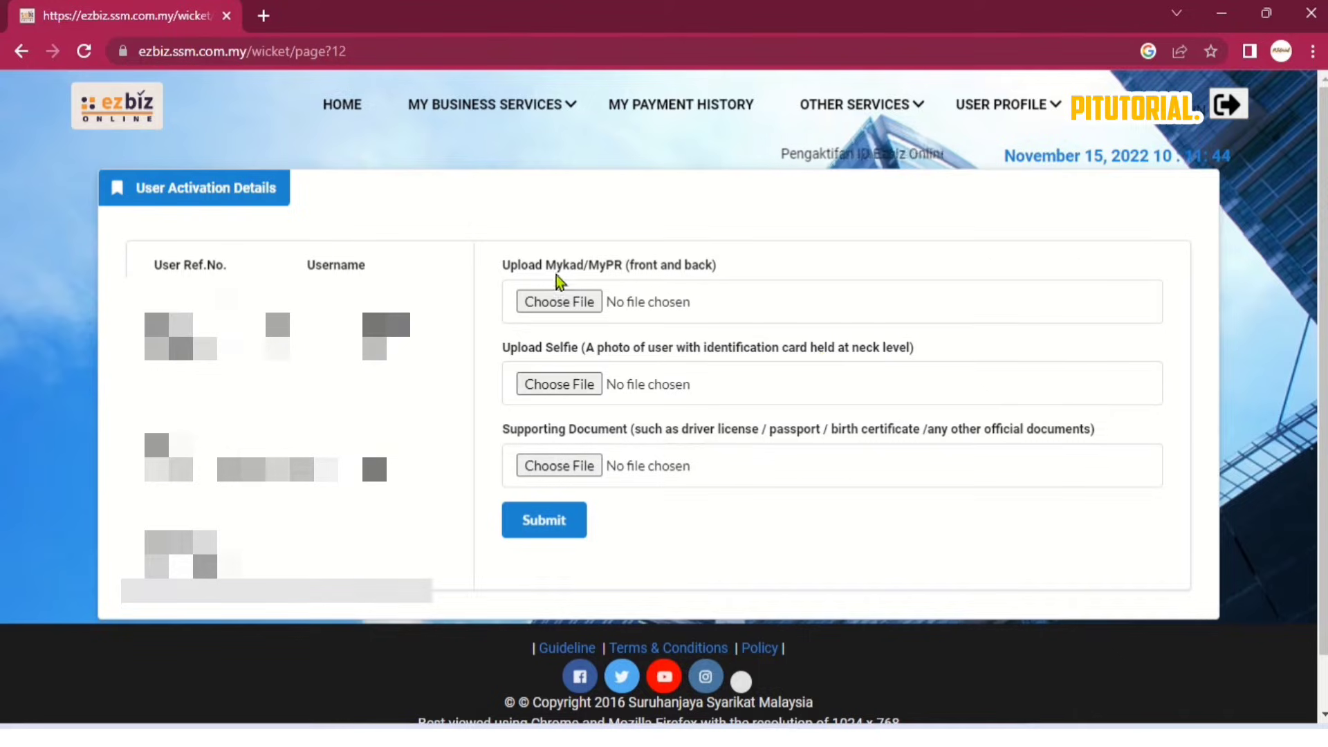
Attach the MyKad, selfie and supporting document images from Pictures and submit the request.
left_click(557, 301)
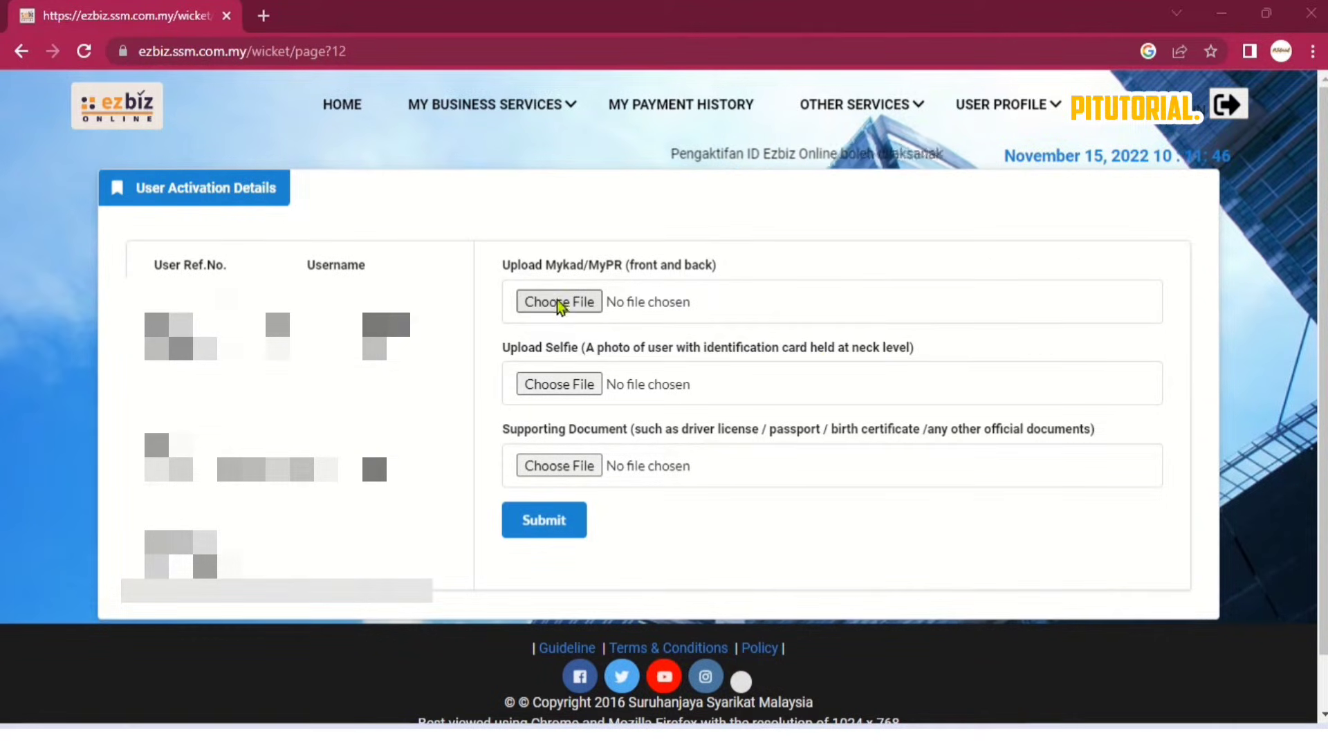
scroll(105, 243, "up", 3)
left_click(117, 205)
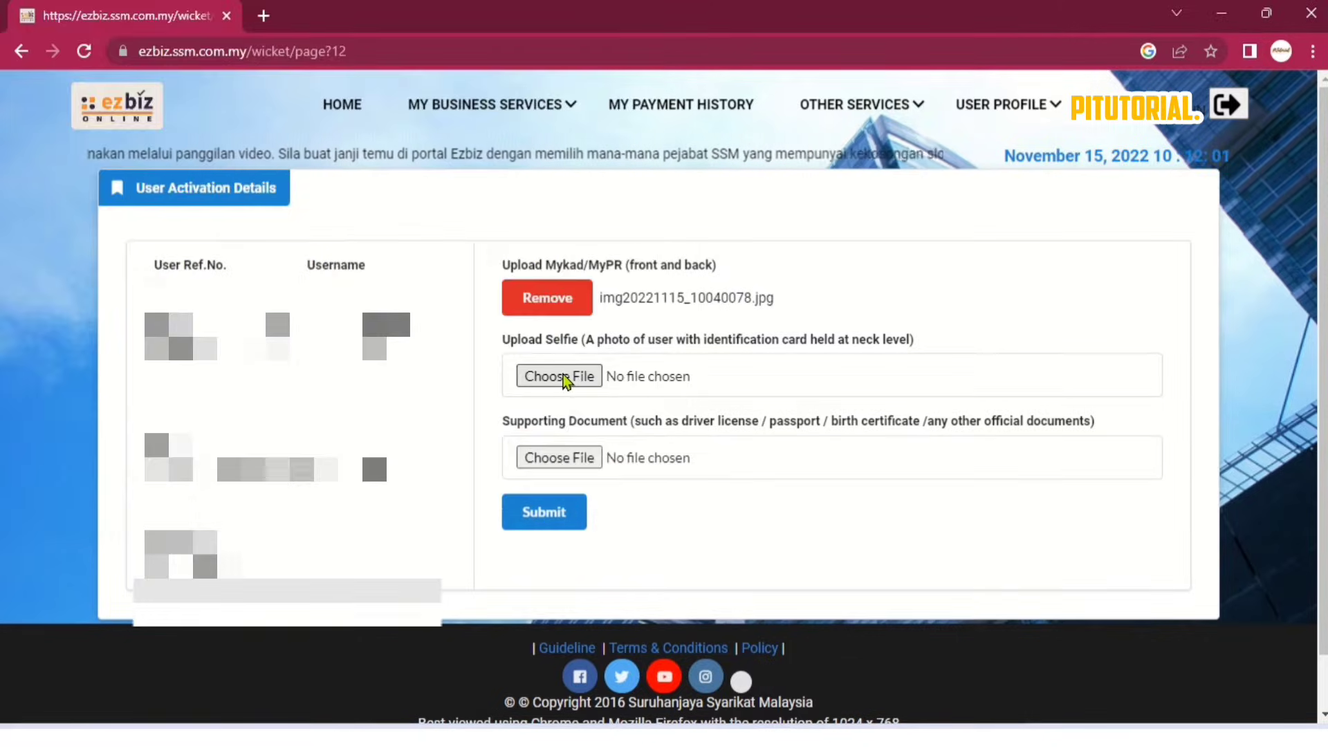
left_click(564, 378)
left_click(276, 346)
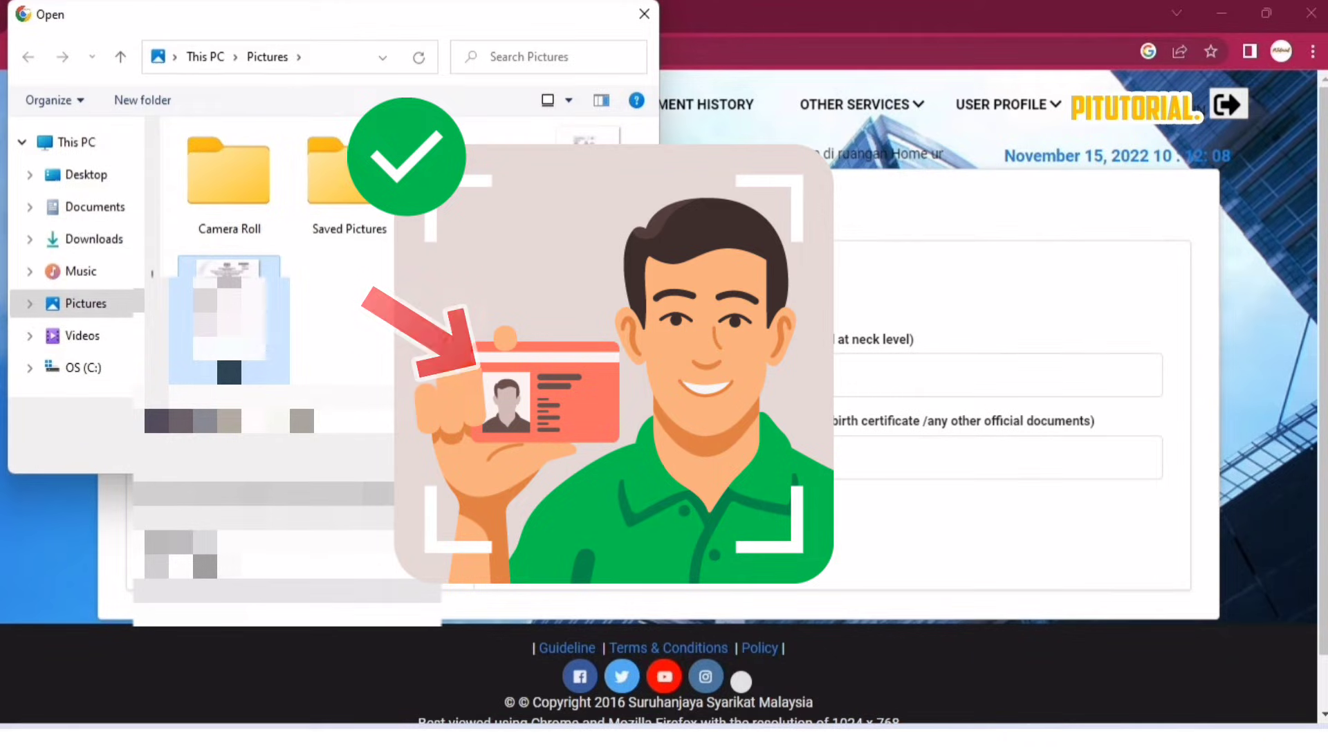
left_click(492, 448)
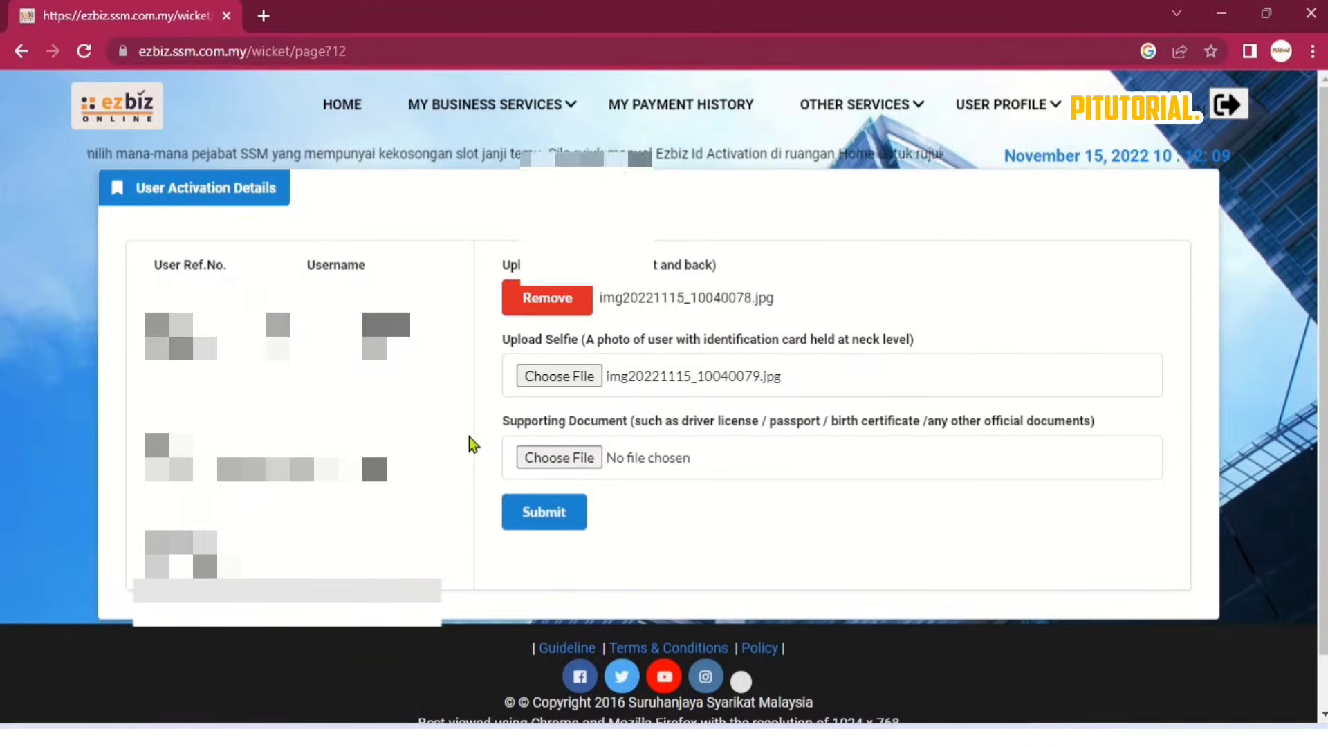
left_click(554, 457)
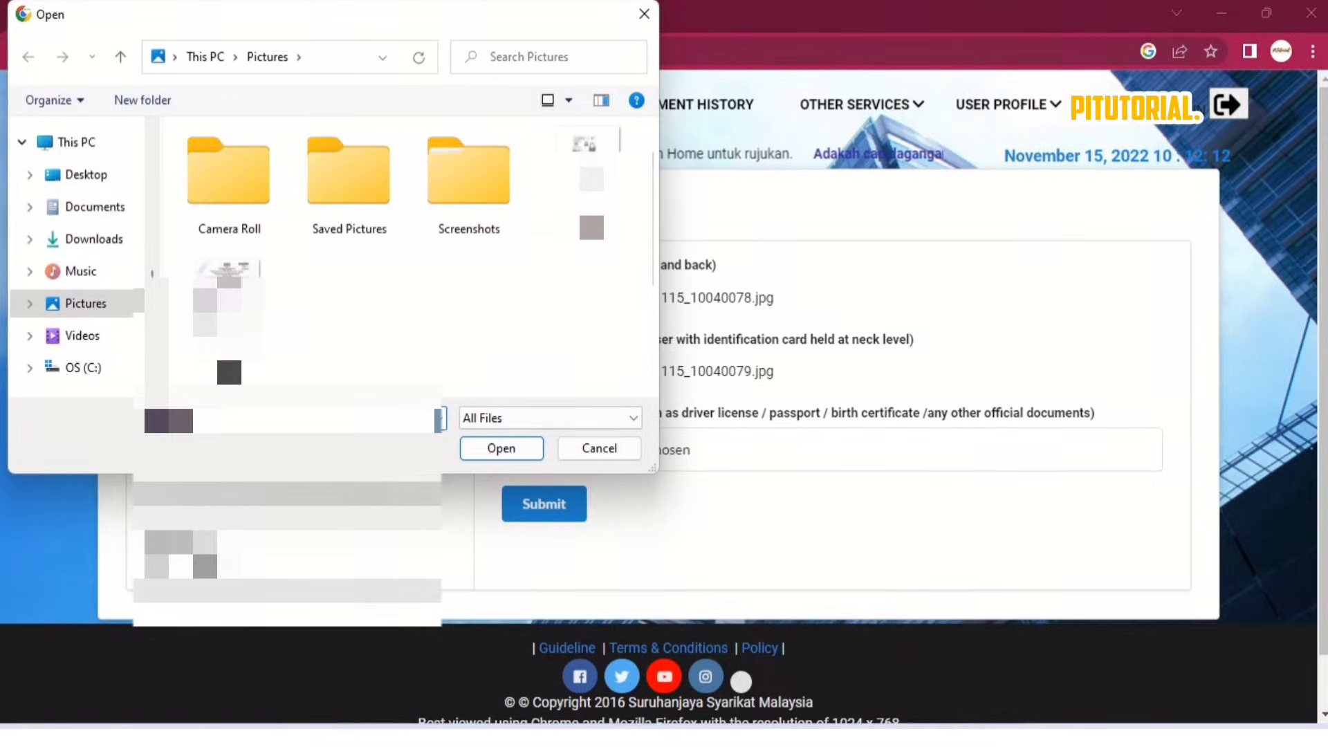
left_click(228, 318)
left_click(512, 443)
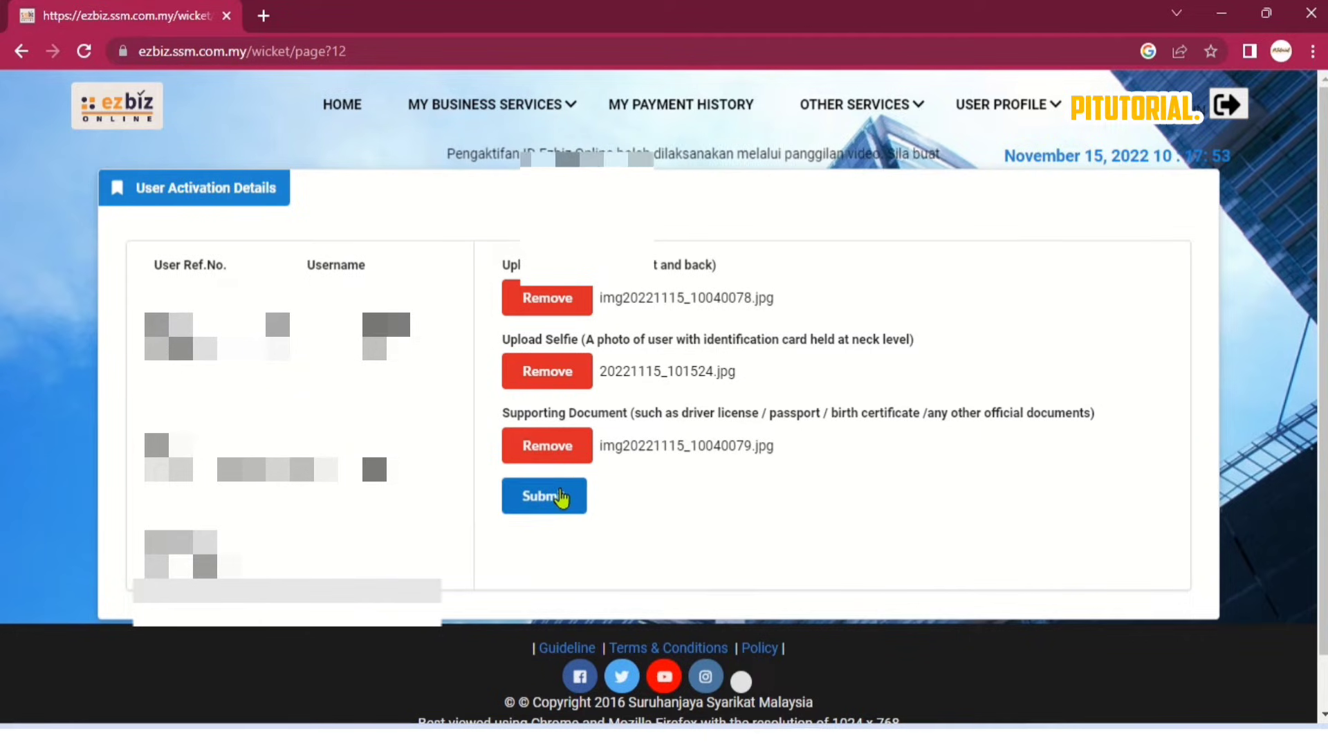
left_click(559, 493)
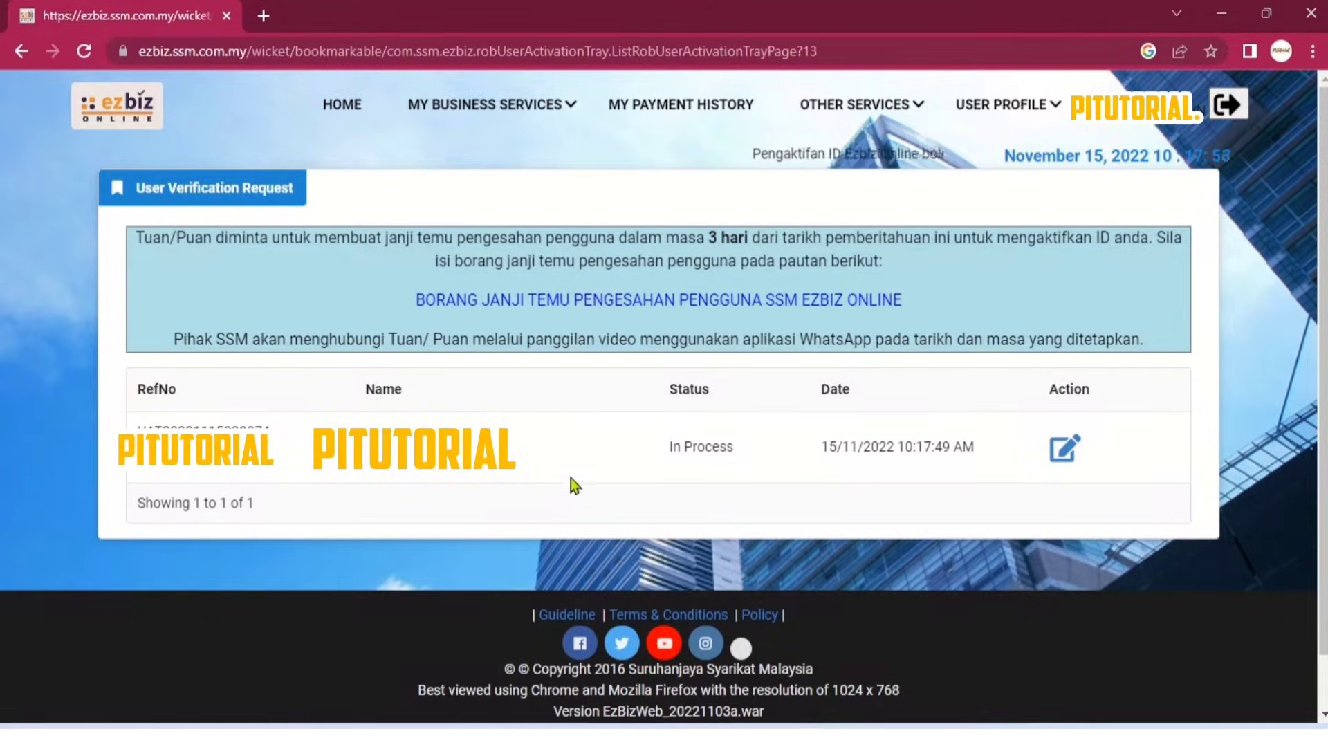
Open the video-call appointment form and fill in the applicant's name.
left_click(561, 302)
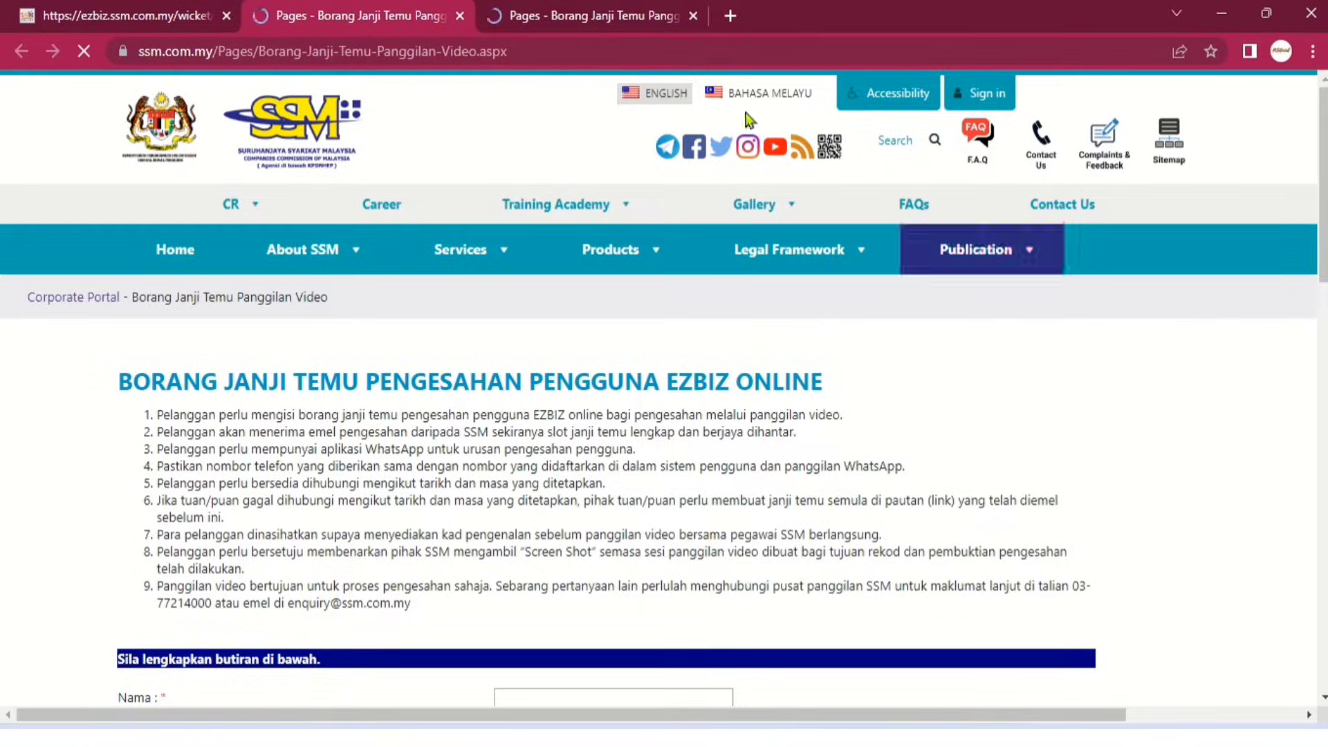
left_click(691, 17)
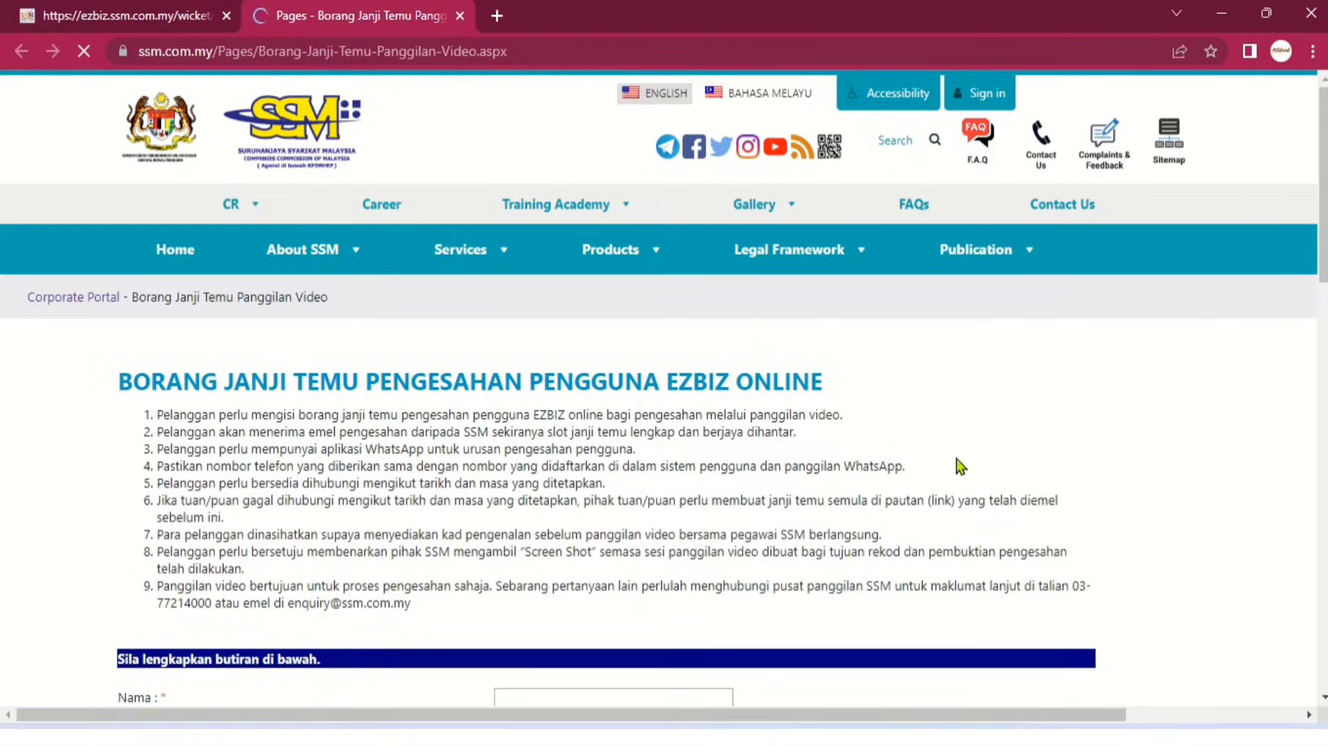
scroll(968, 477, "down", 4)
left_click(554, 396)
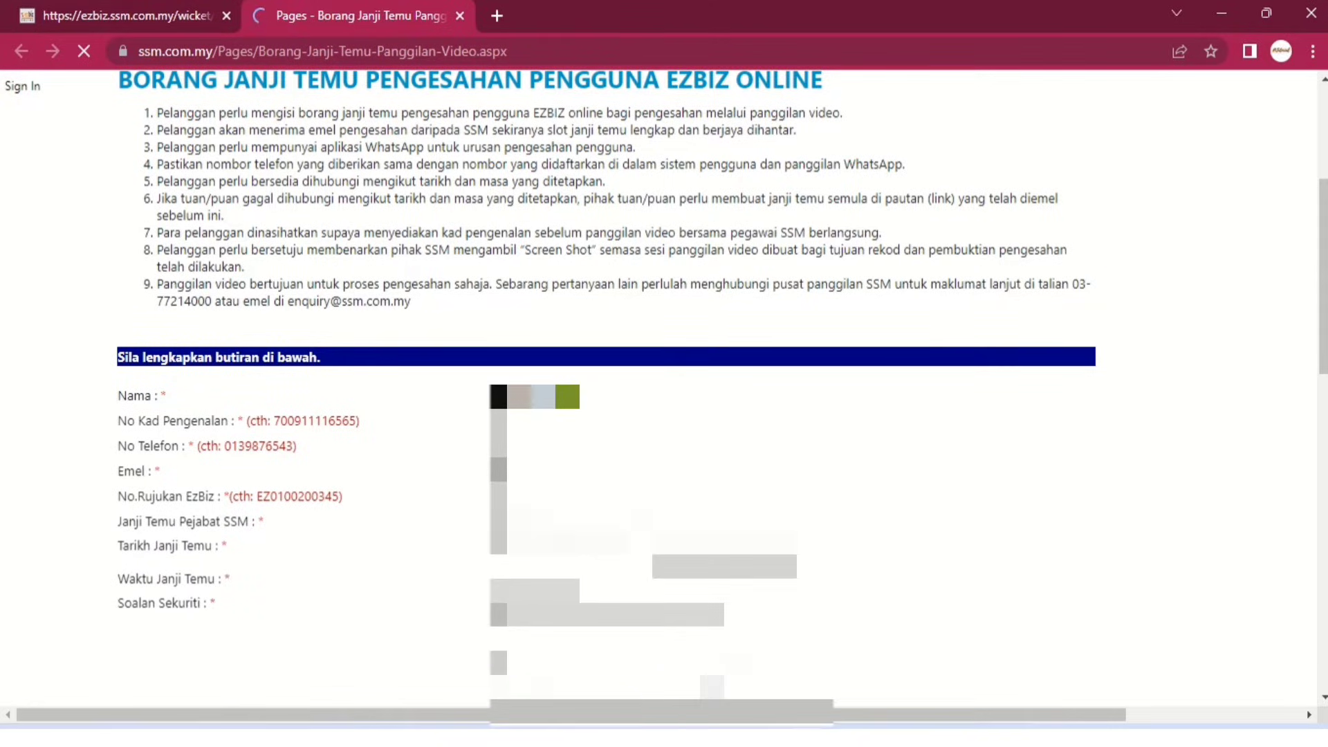
type("......")
left_click(567, 422)
type("...")
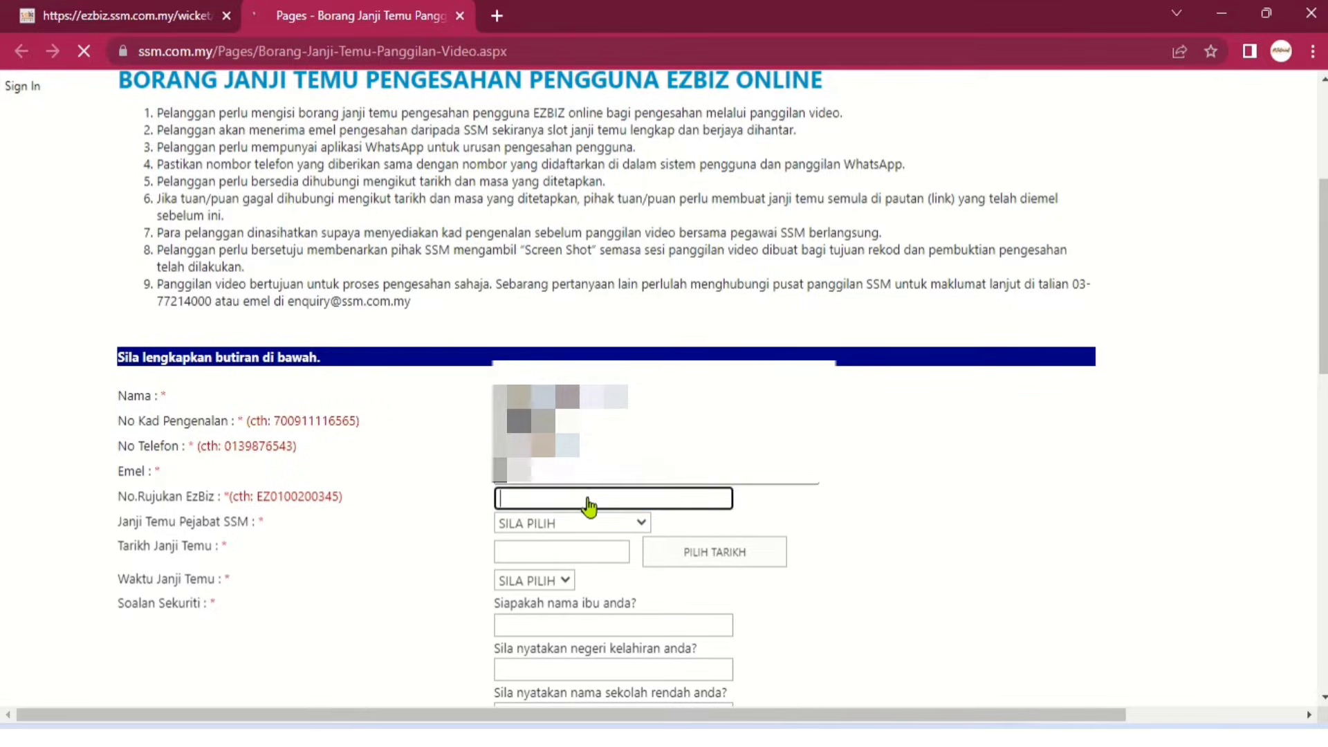
Copy the EzBiz reference number from the user profile into the appointment form.
left_click(115, 11)
left_click(989, 111)
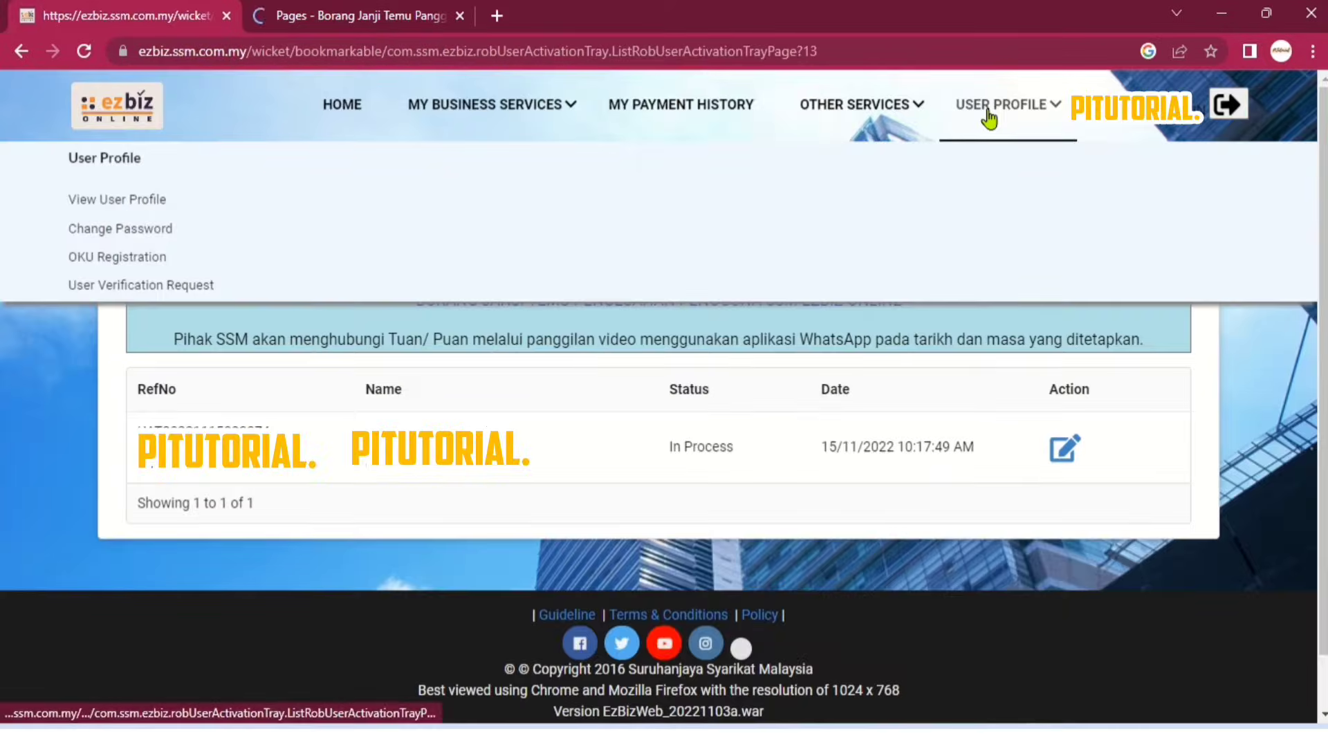
left_click(130, 208)
double_click(158, 344)
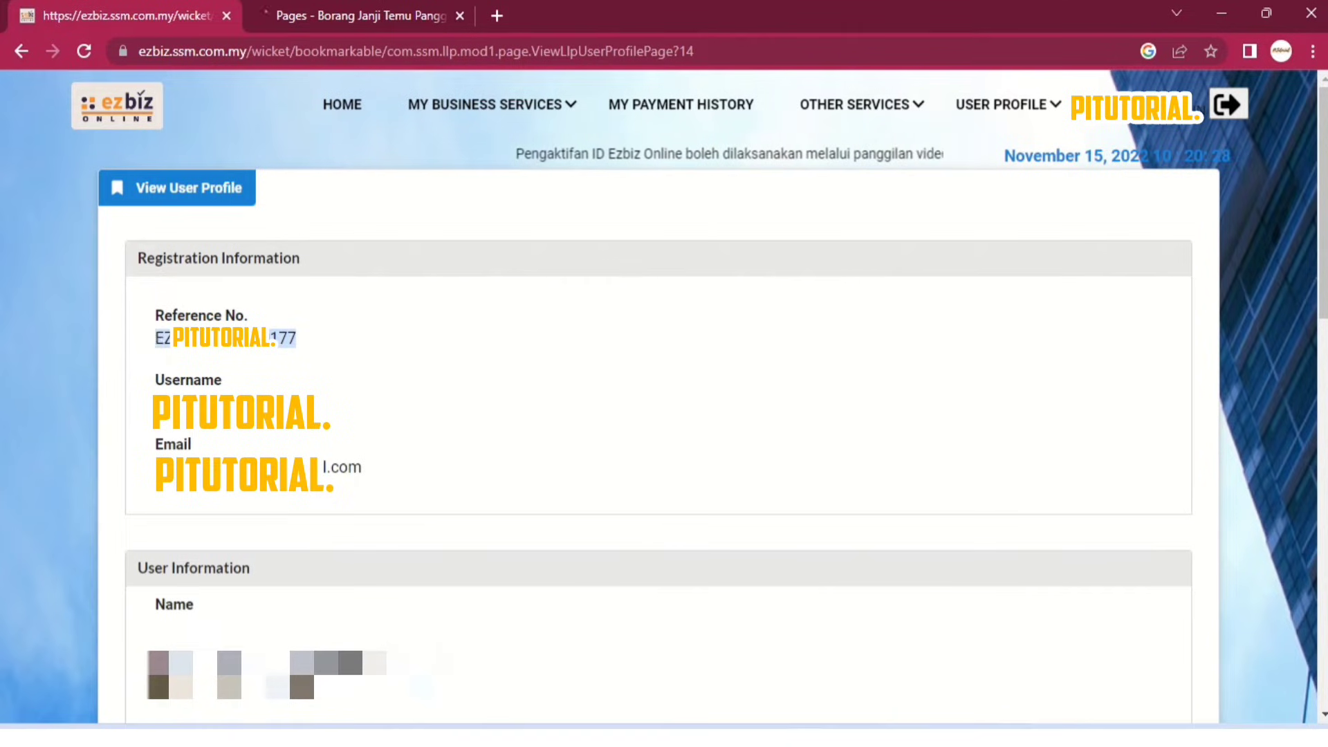
left_click(332, 15)
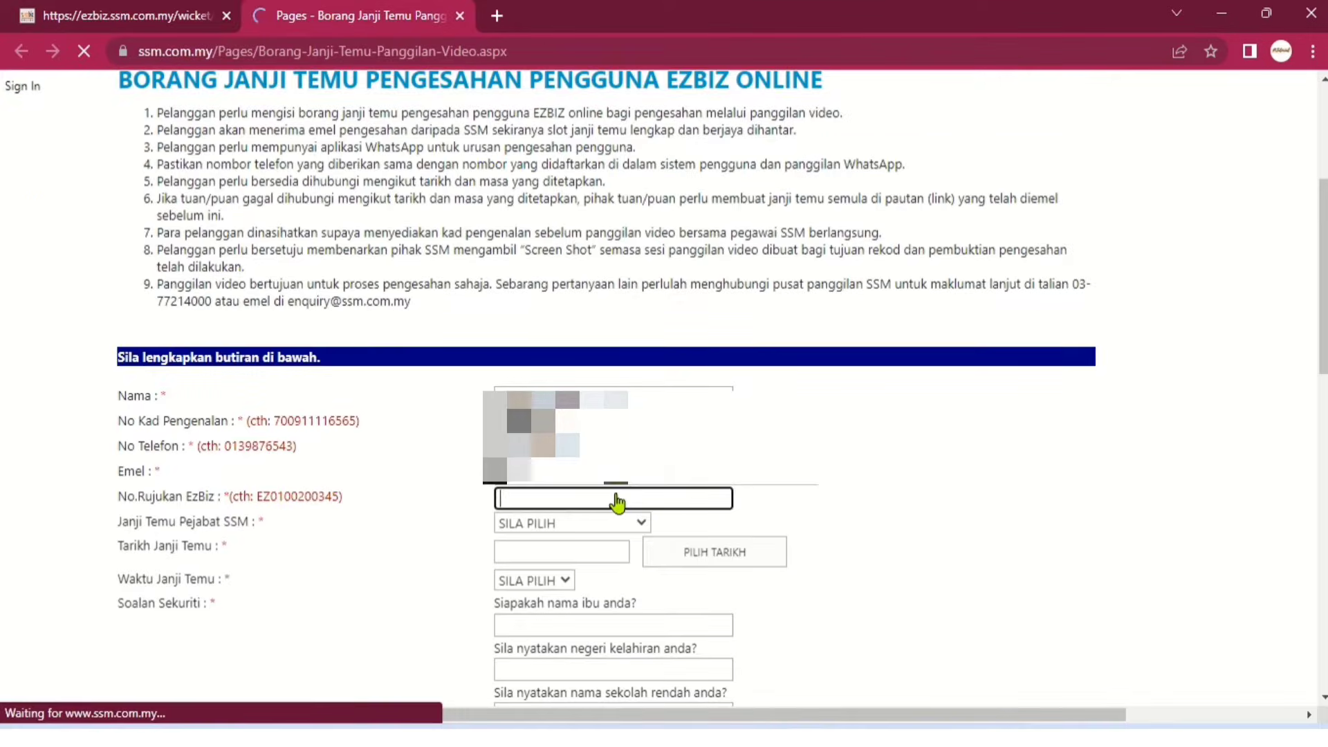
key("ctrl+v")
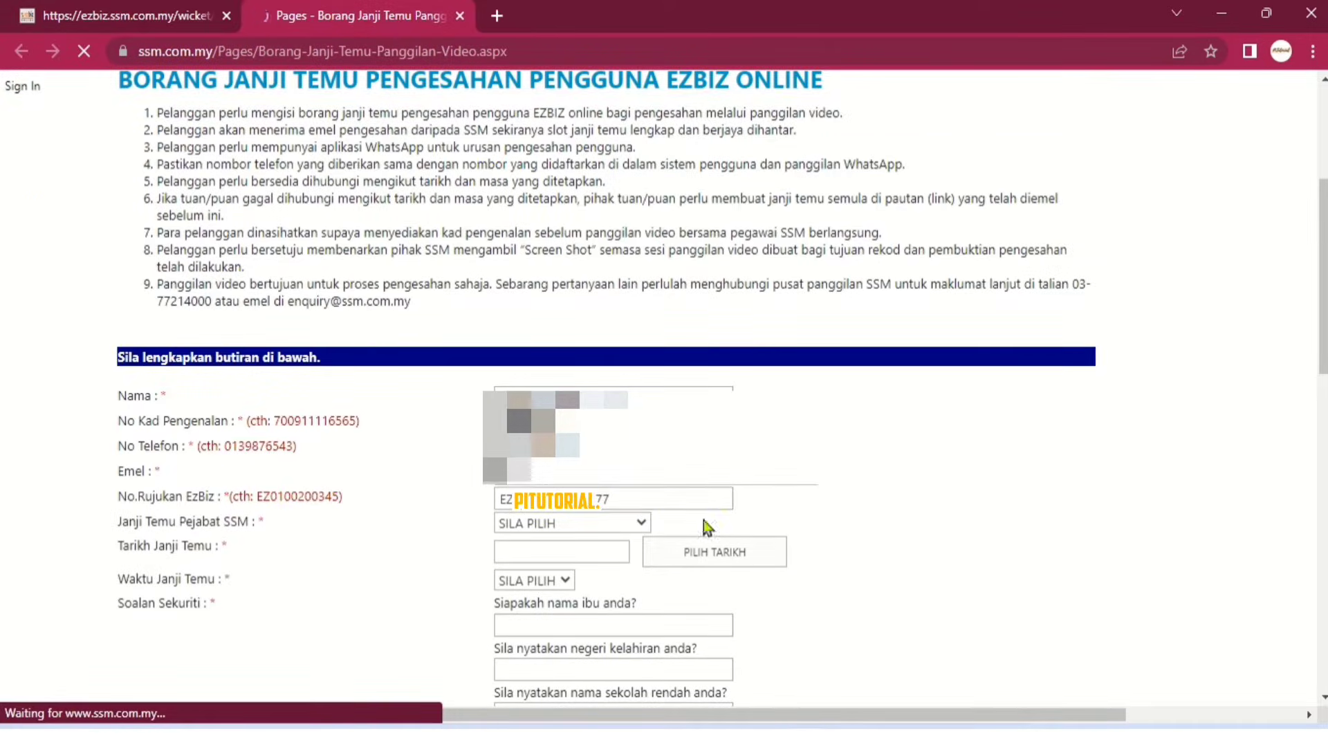
Book SSM KELANTAN on 16 November 2022, slot 09.00 AM - 11.00AM.
left_click(595, 525)
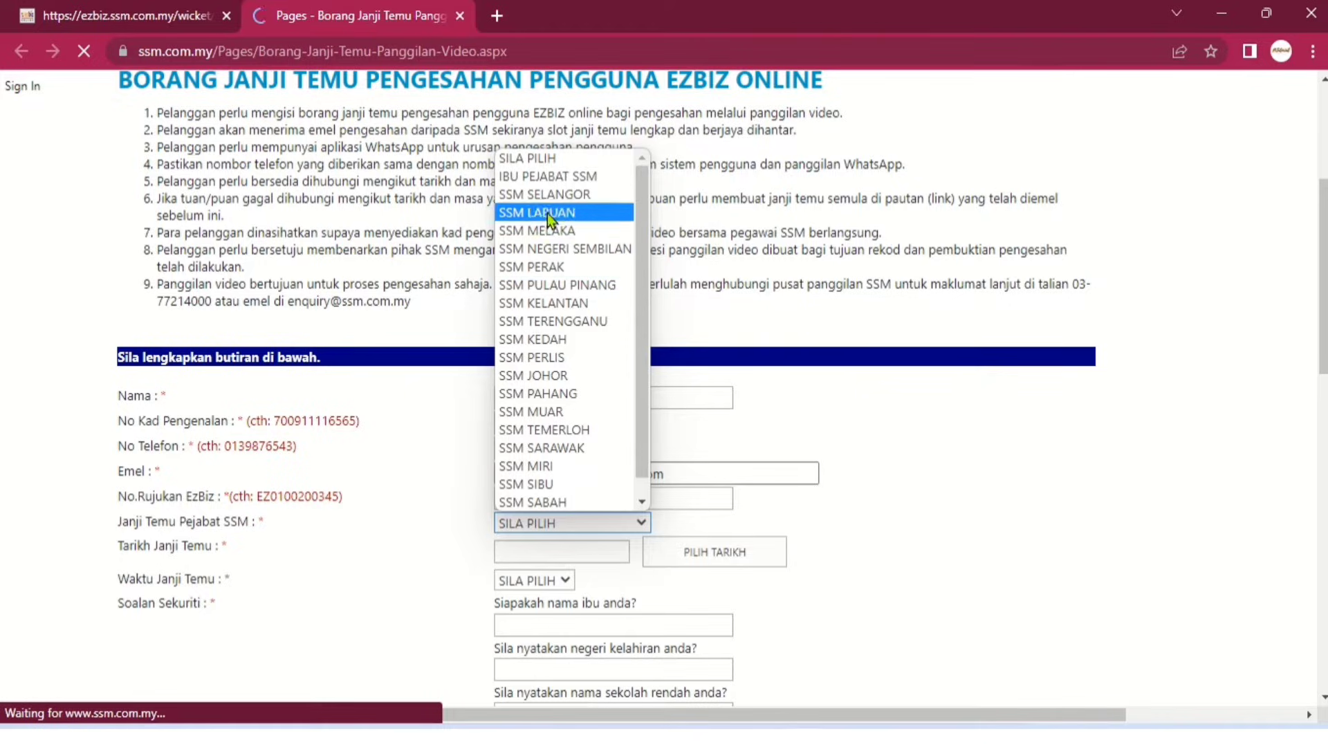
left_click(534, 304)
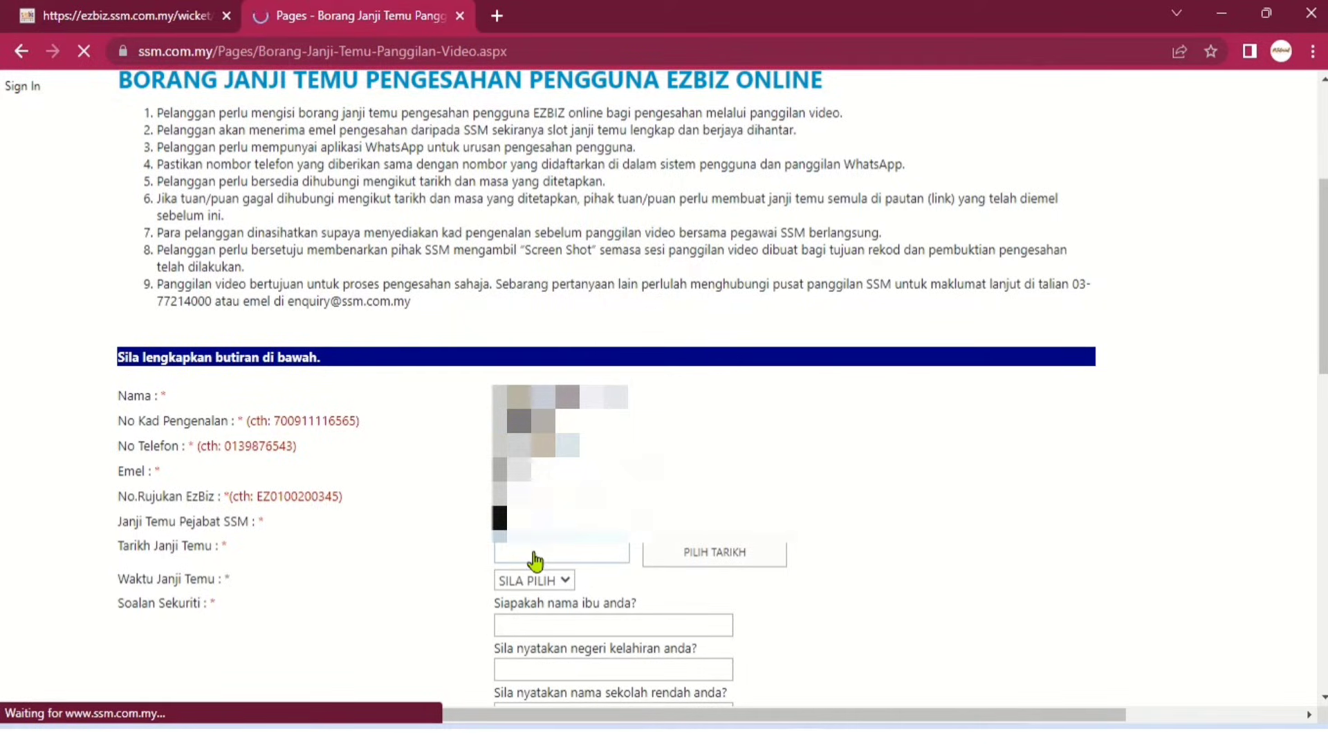
left_click(717, 555)
left_click(635, 375)
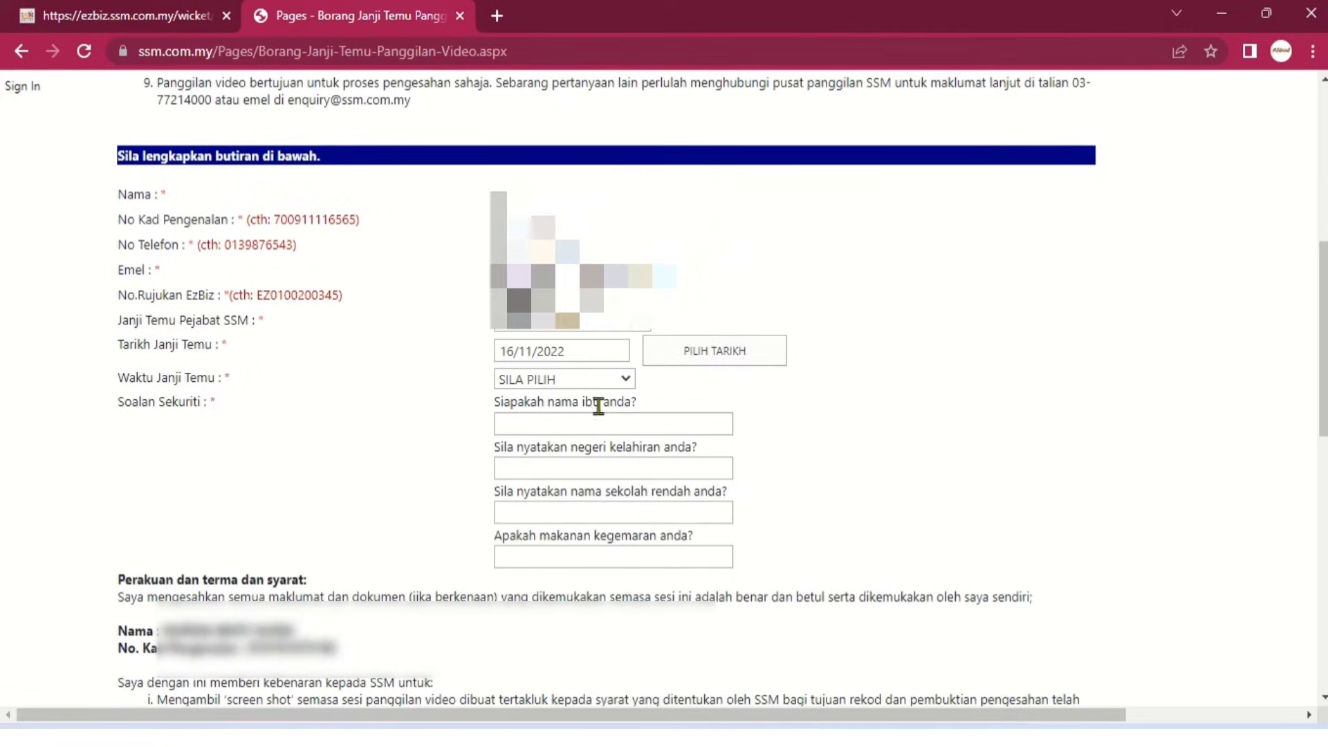
left_click(592, 382)
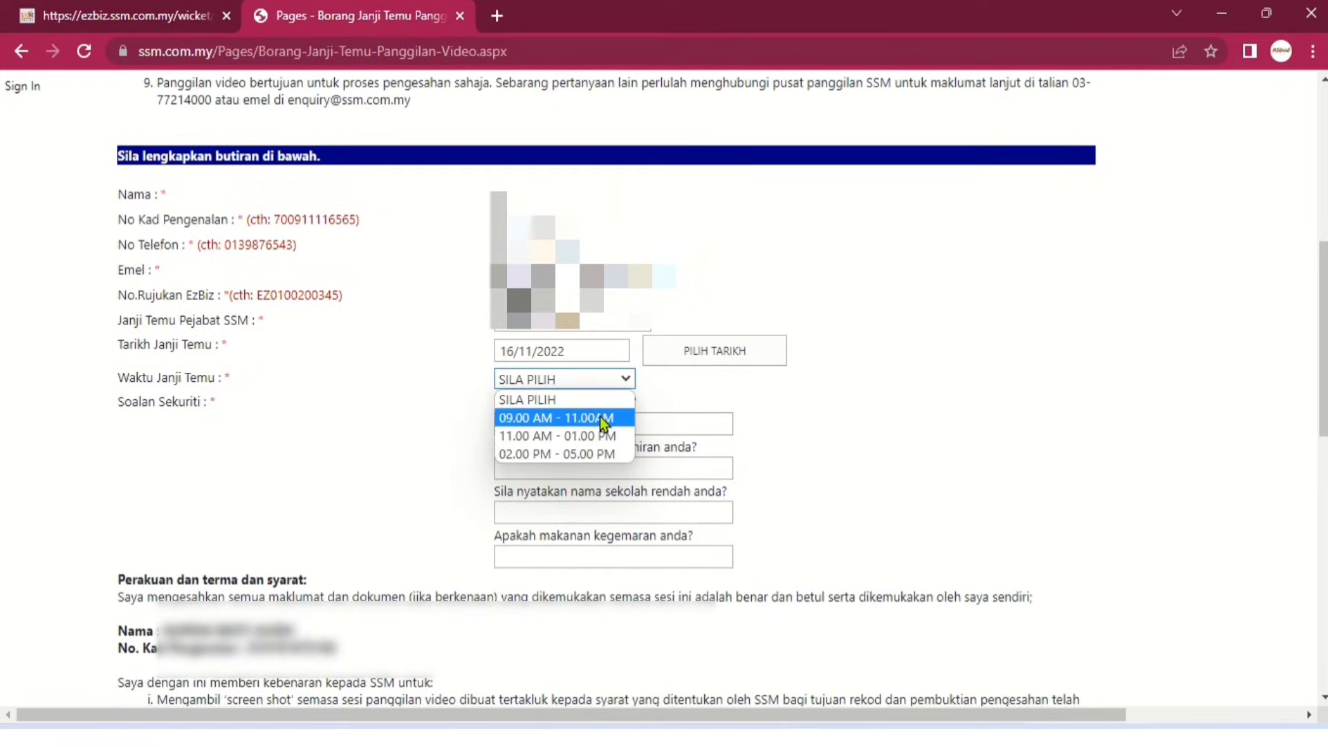
left_click(600, 417)
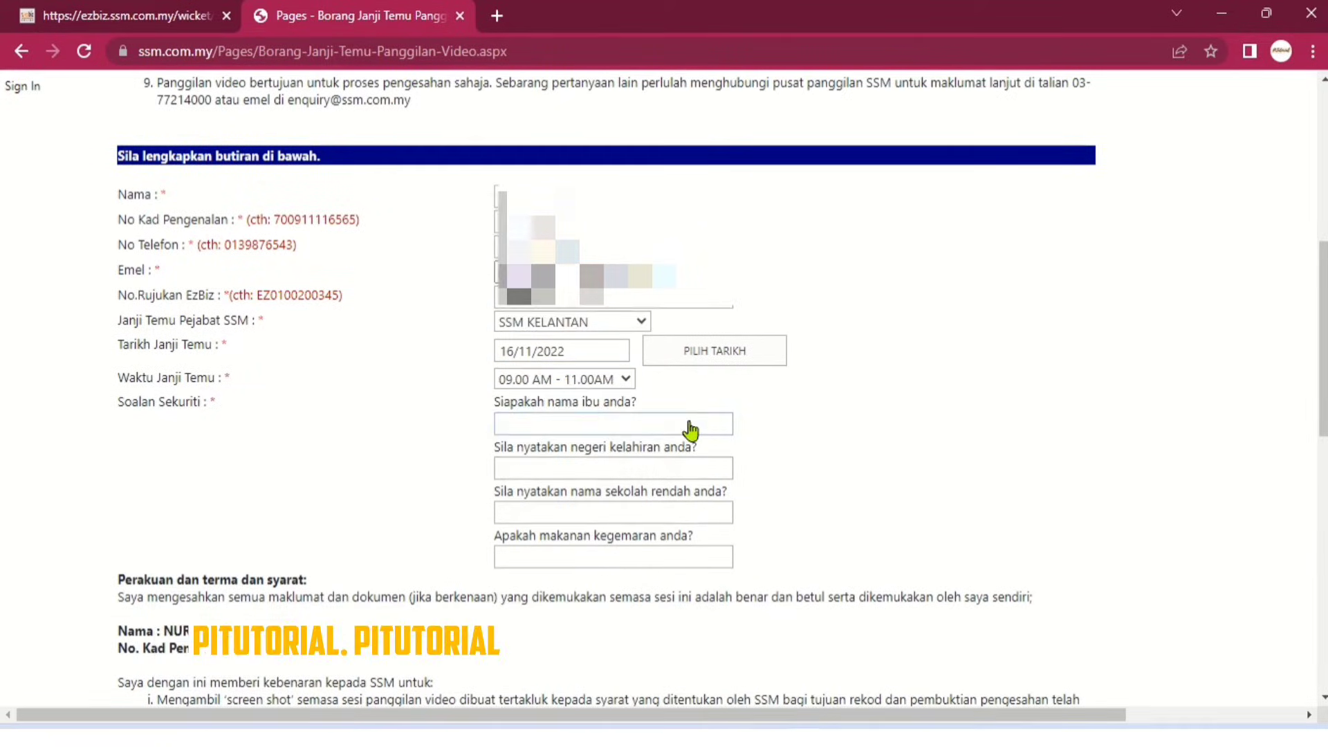
Answer the security question with NASI, accept the consent declaration and submit the booking.
left_click(690, 427)
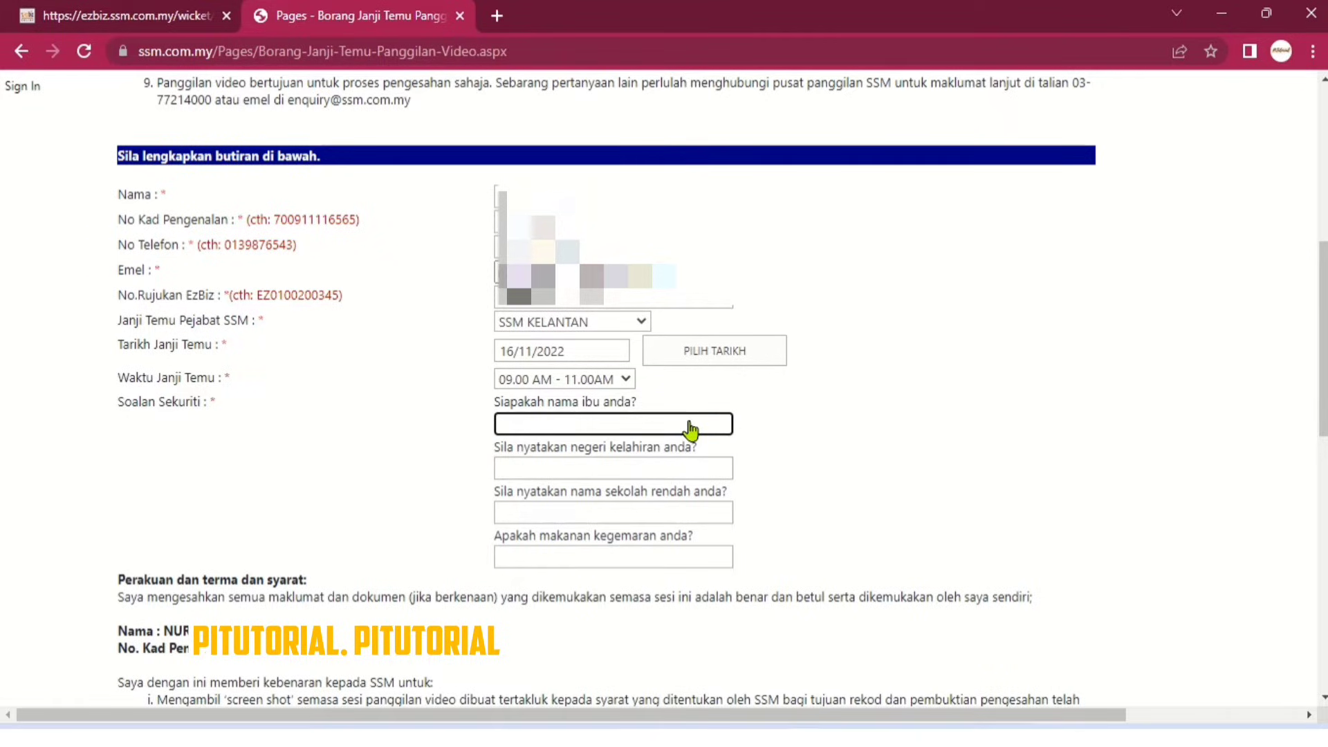
type("NA")
type("SI")
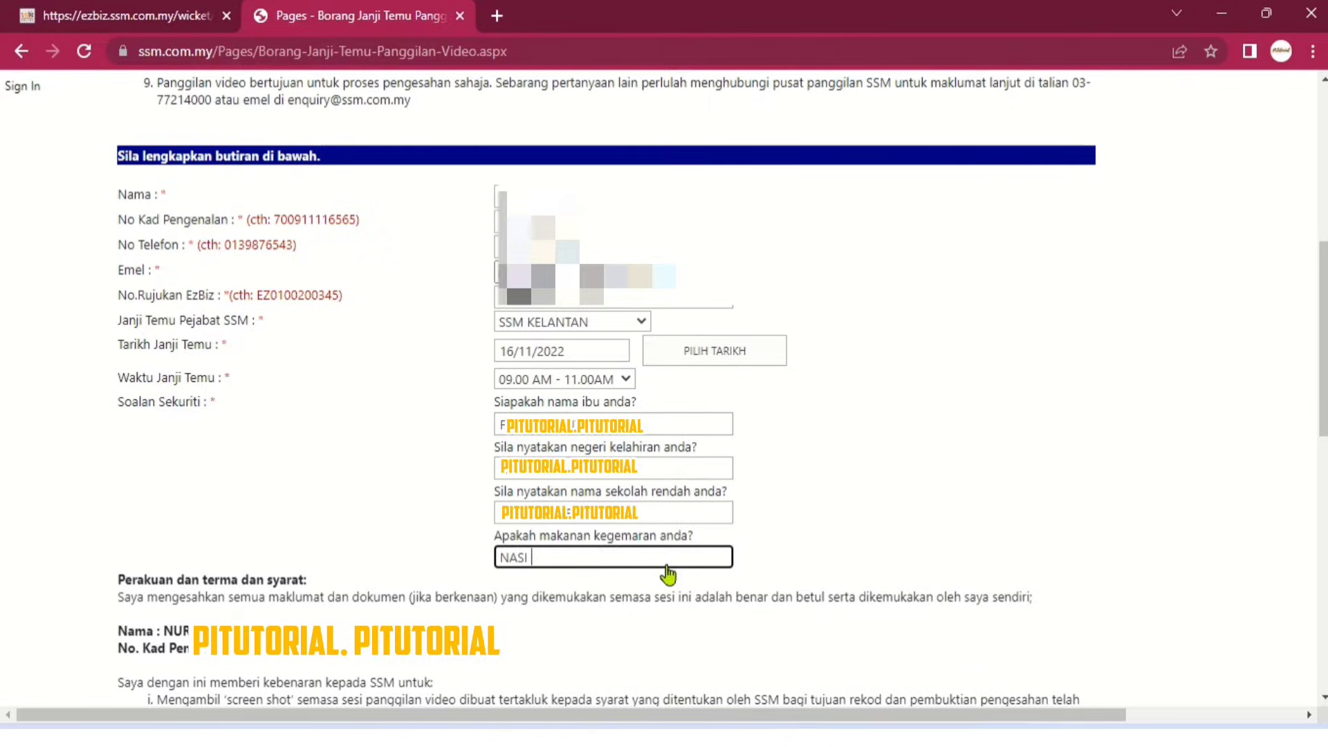
scroll(845, 529, "down", 6)
left_click(125, 302)
scroll(612, 283, "down", 1)
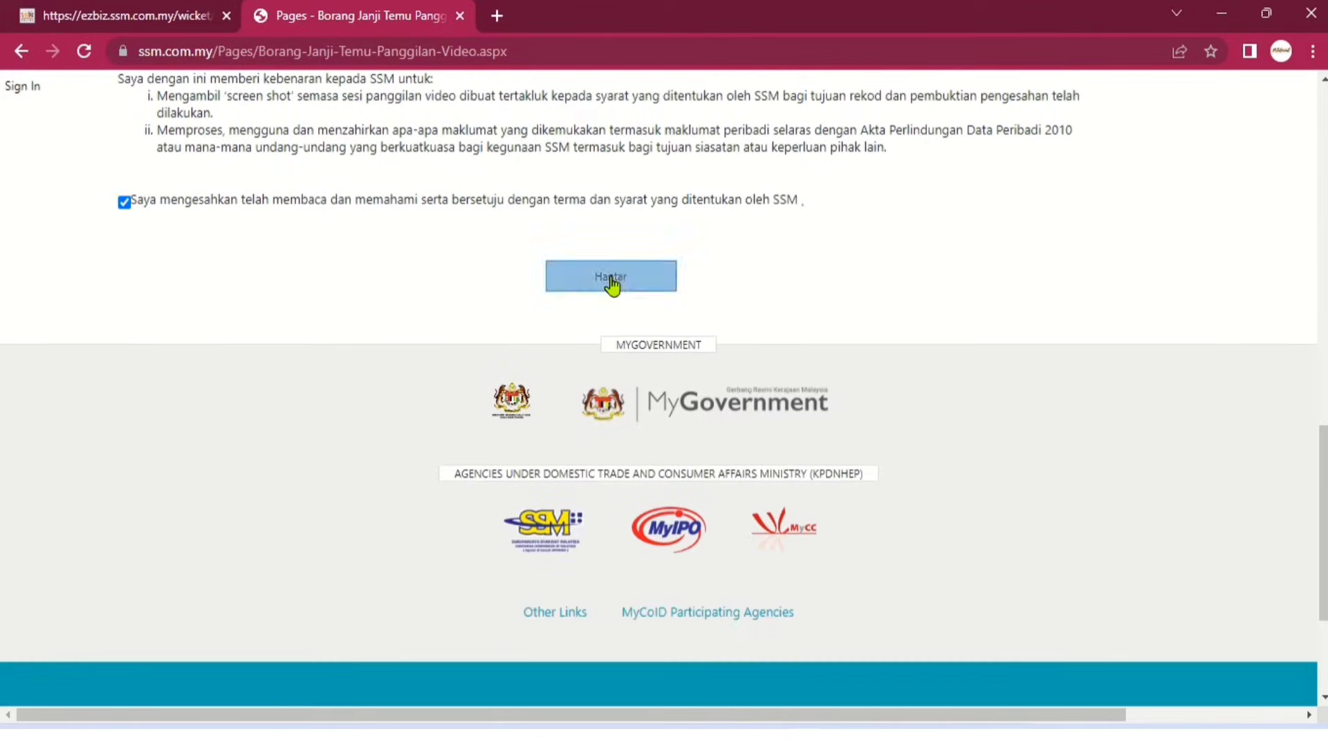
left_click(612, 283)
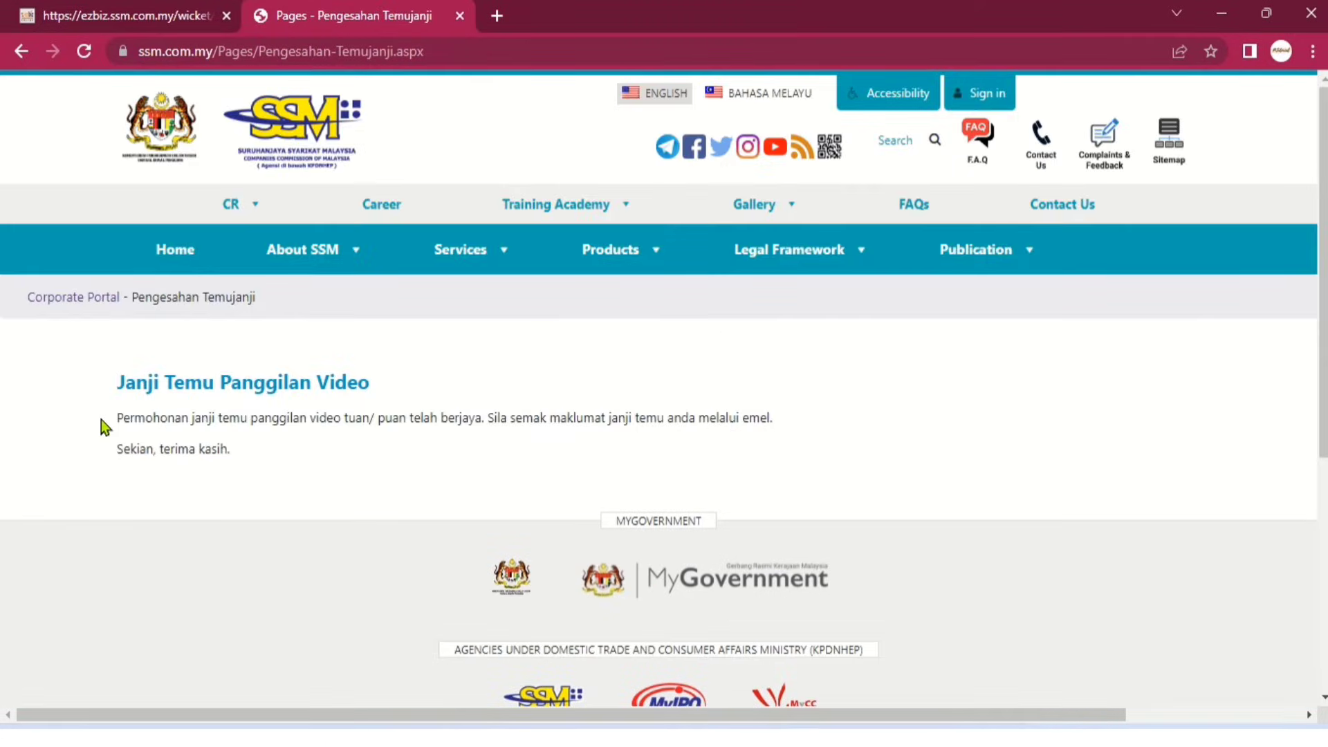
left_click_drag(101, 420, 658, 439)
Clear the text selection on the booking confirmation message.
left_click(786, 468)
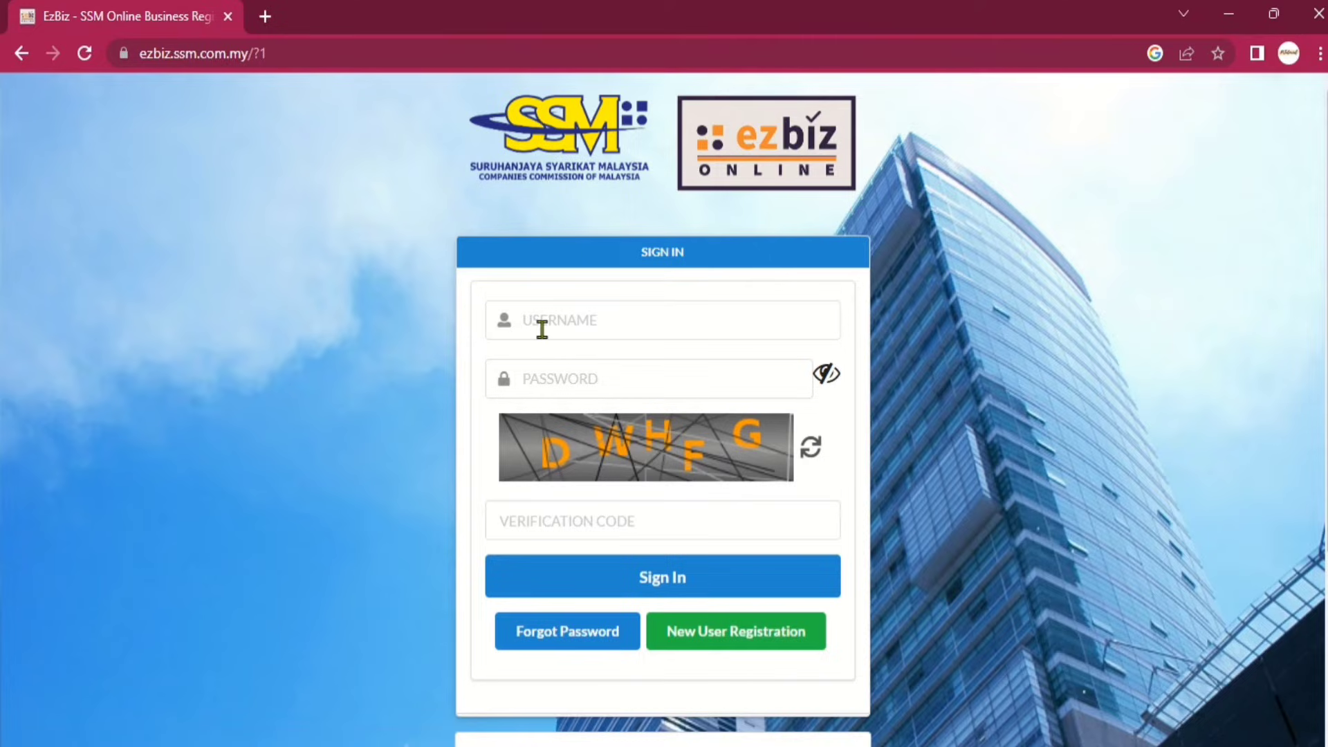
Sign in to EzBiz Online with the account credentials and captcha.
type("G")
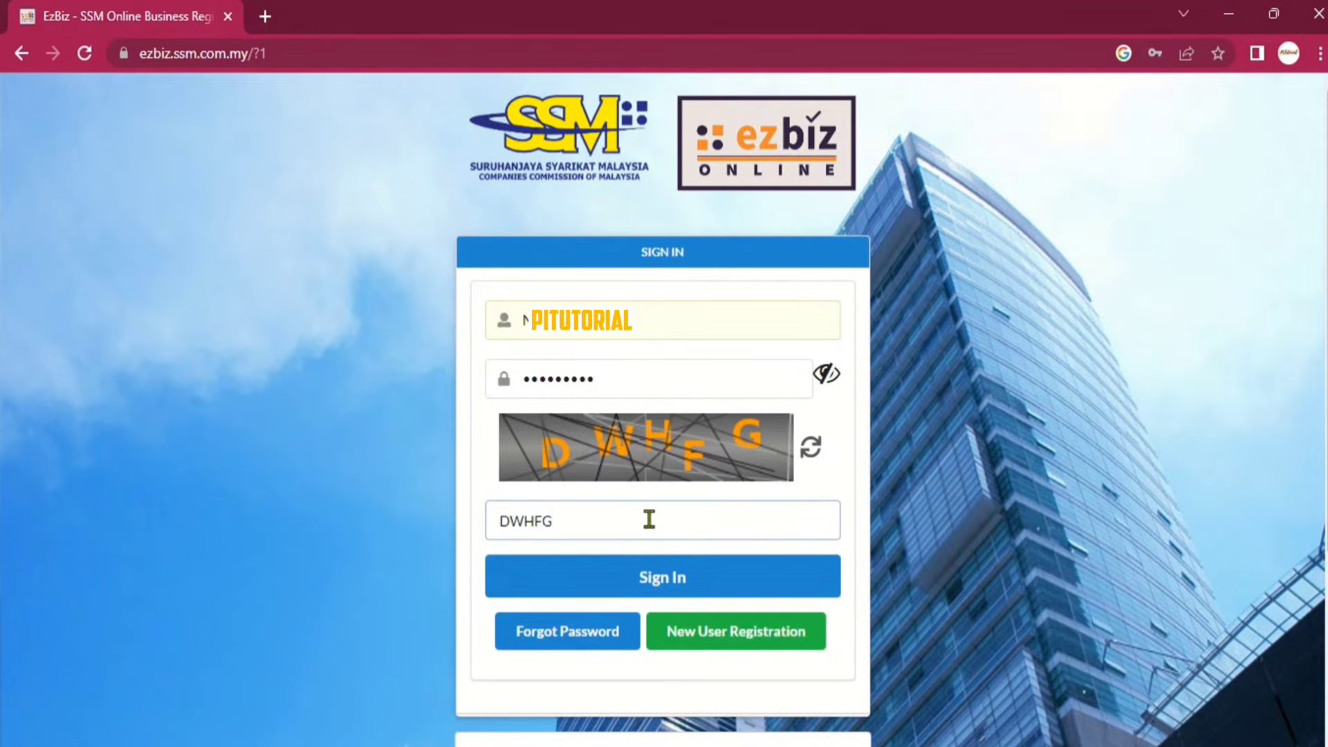
left_click(657, 578)
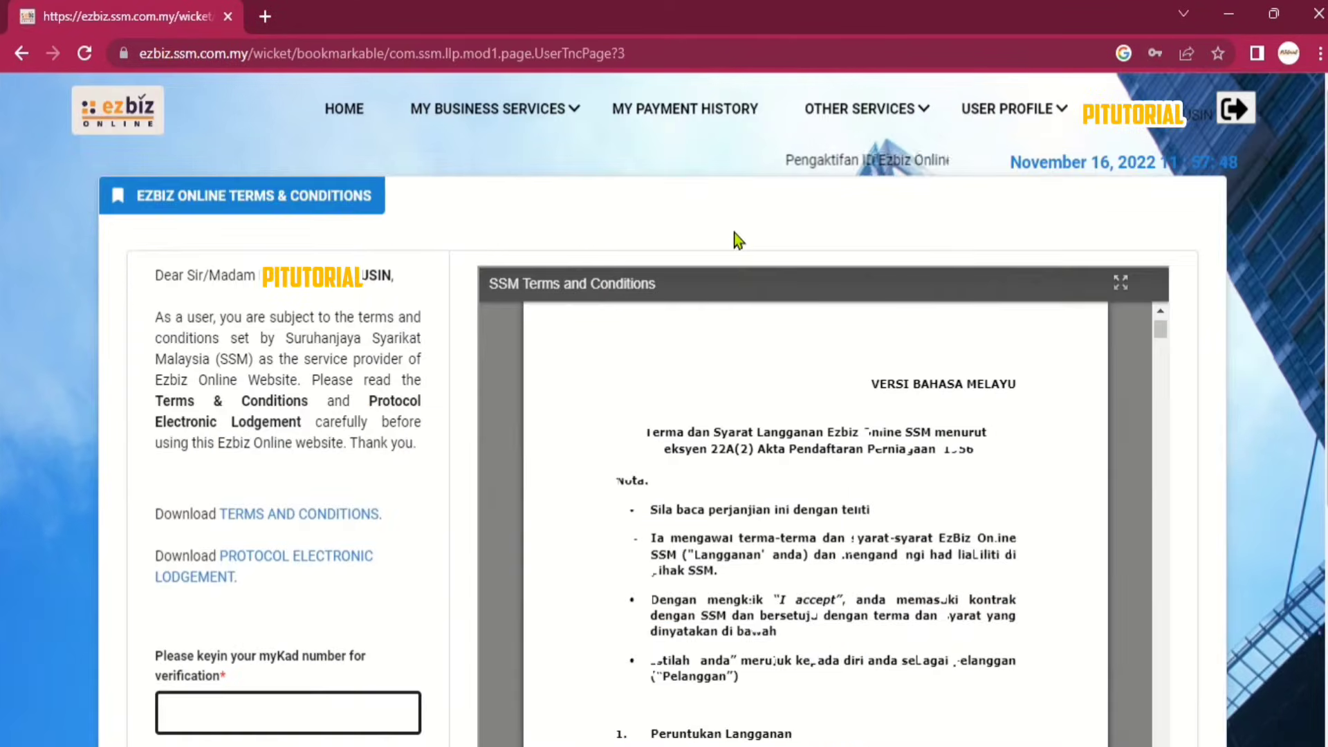
scroll(732, 283, "down", 3)
scroll(733, 228, "down", 2)
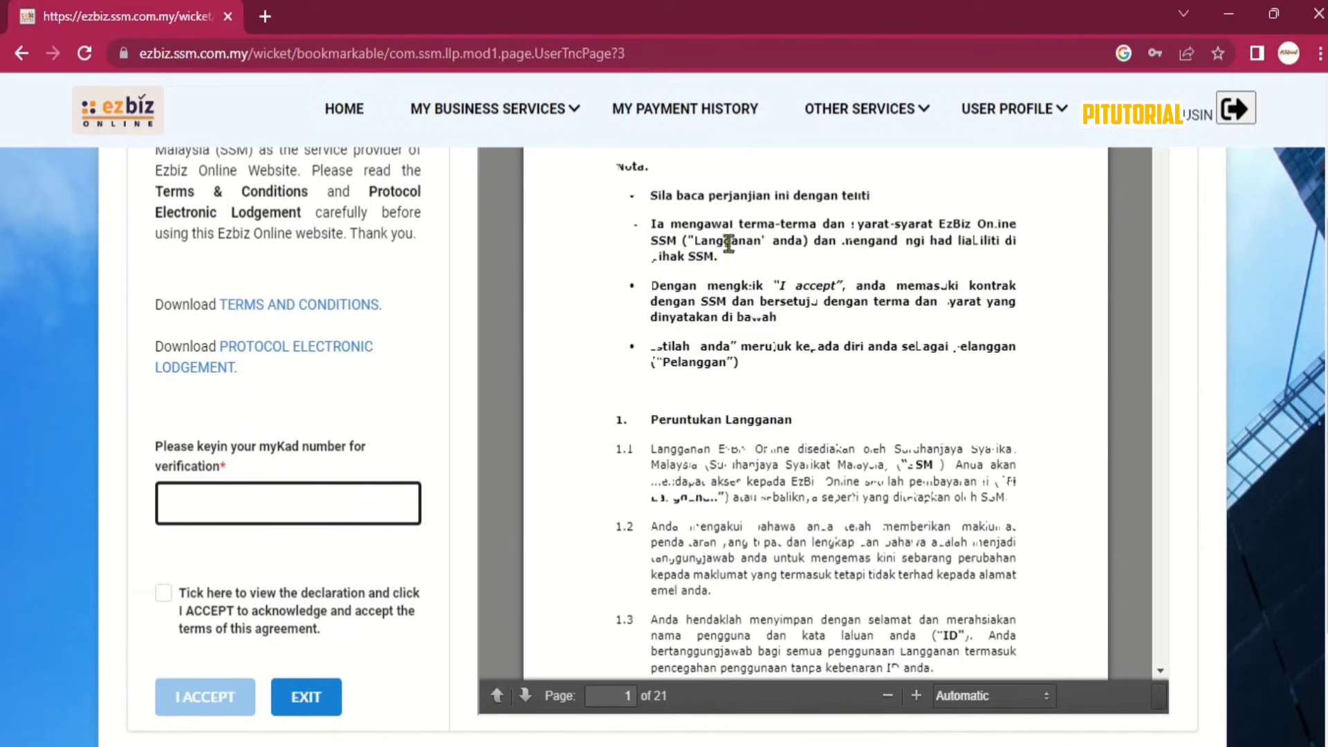
scroll(322, 455, "down", 3)
Enter the MyKad number, tick the declaration and accept the EzBiz terms and conditions.
left_click(310, 344)
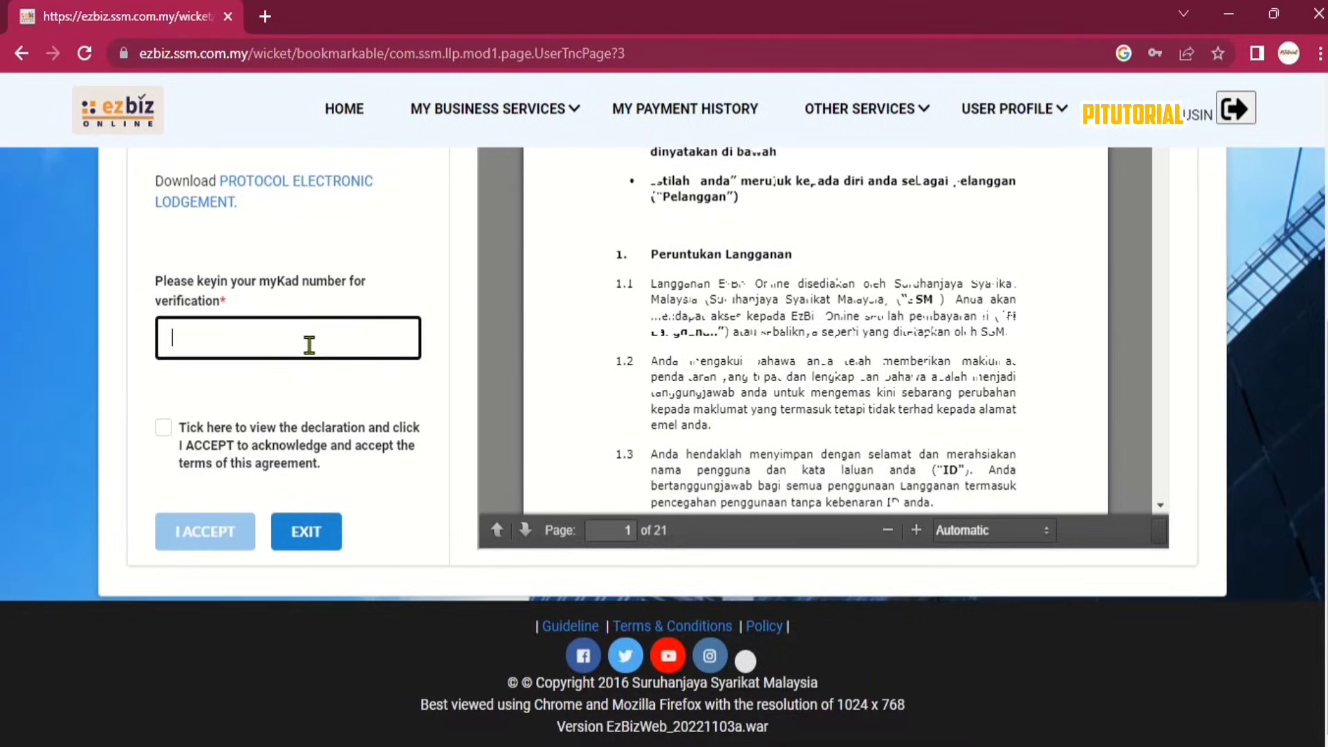
type("8")
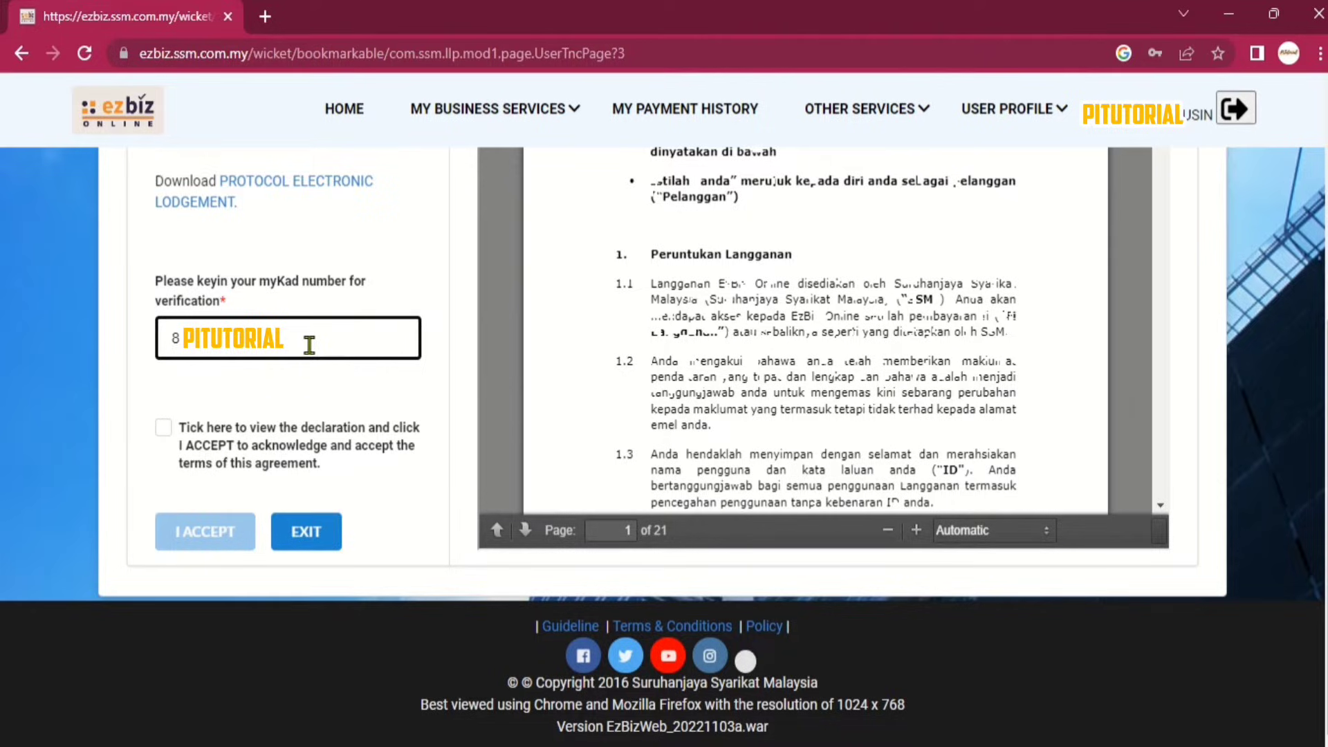
left_click(163, 428)
scroll(149, 512, "down", 3)
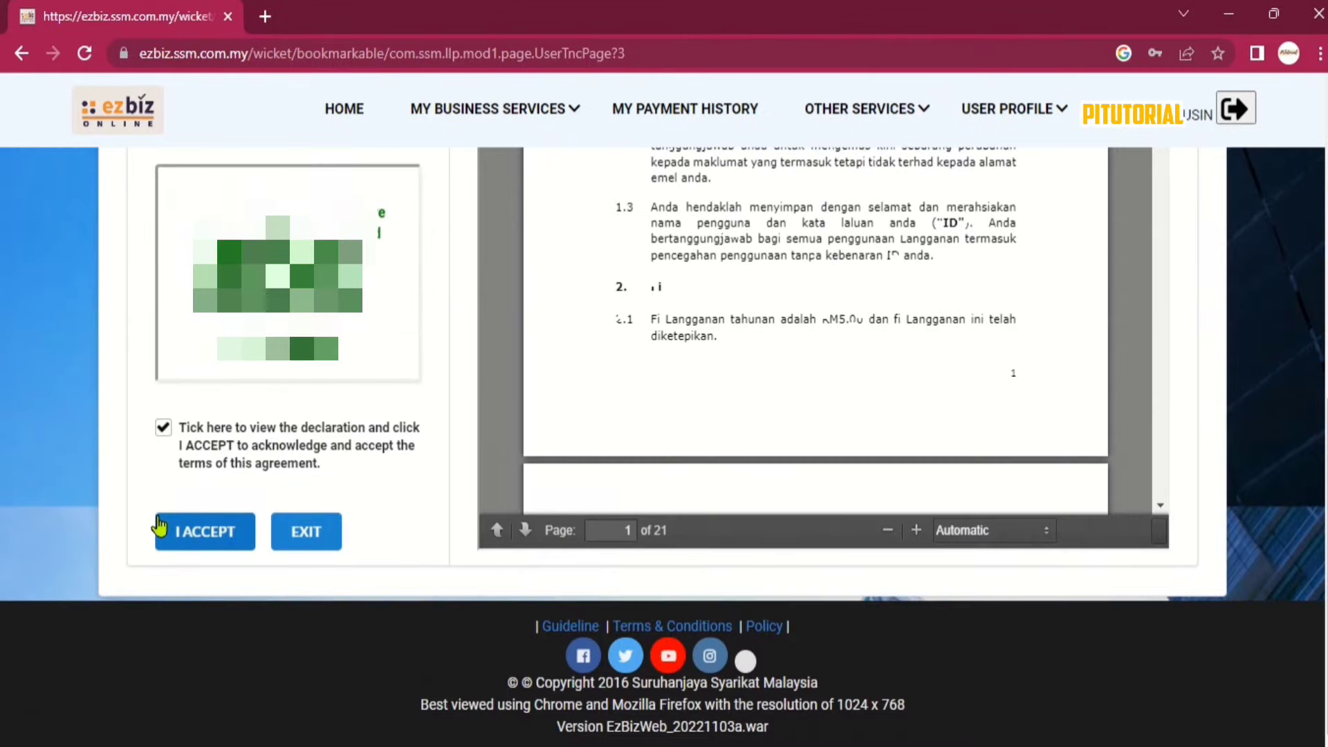
left_click(166, 531)
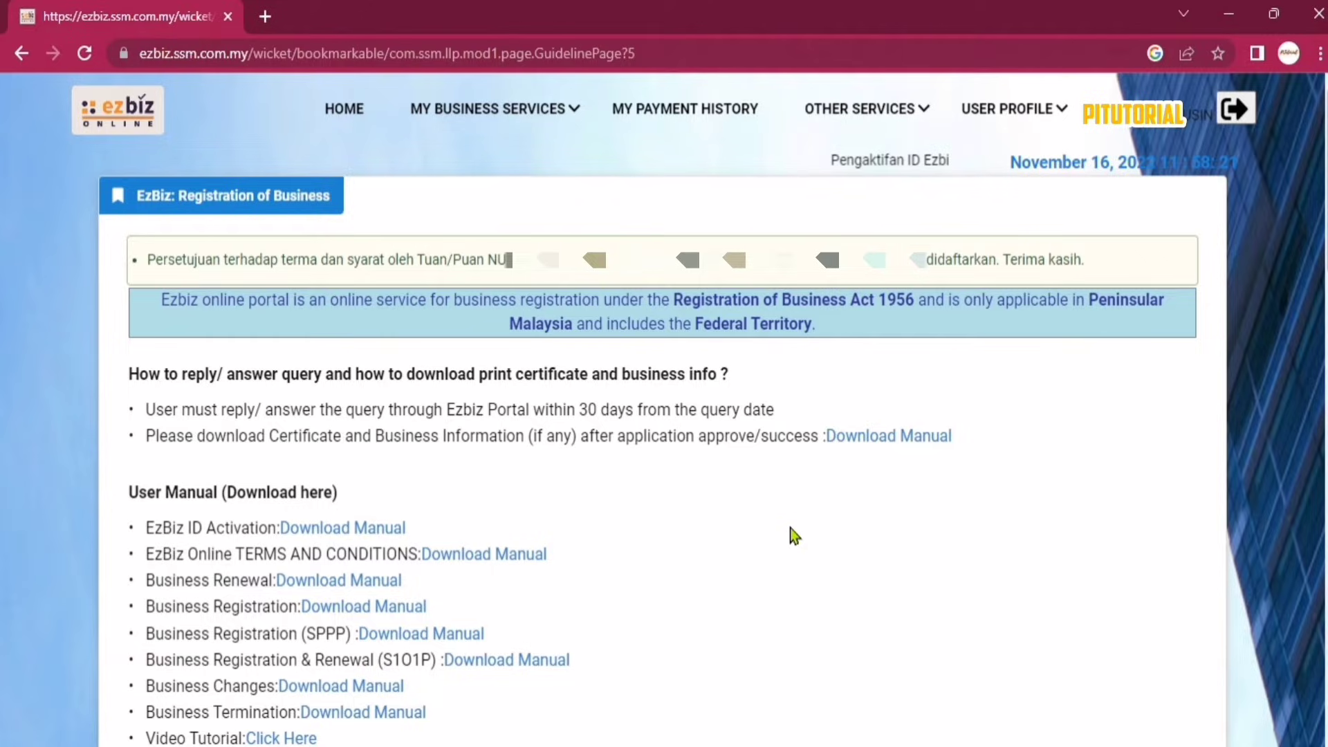
Start a New Business Registration (FormA) from the MY BUSINESS SERVICES menu.
mouse_move(522, 145)
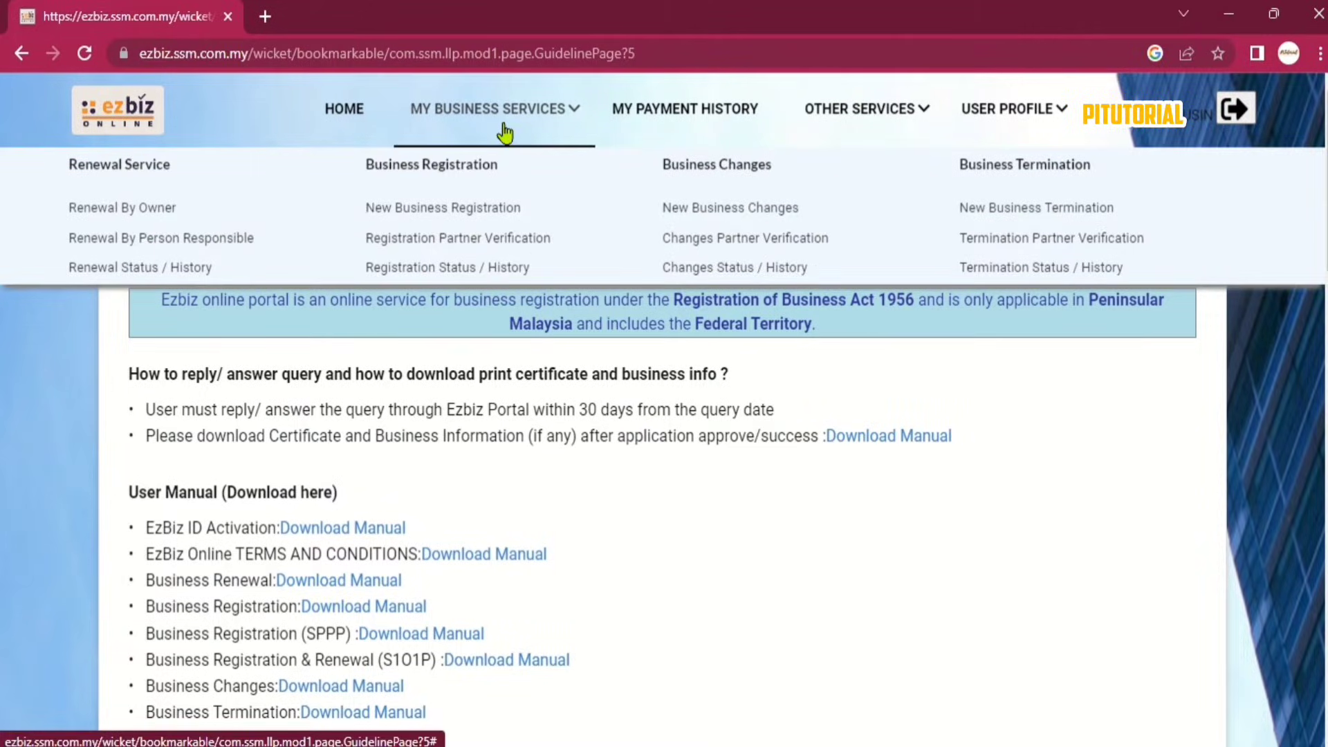
left_click(471, 215)
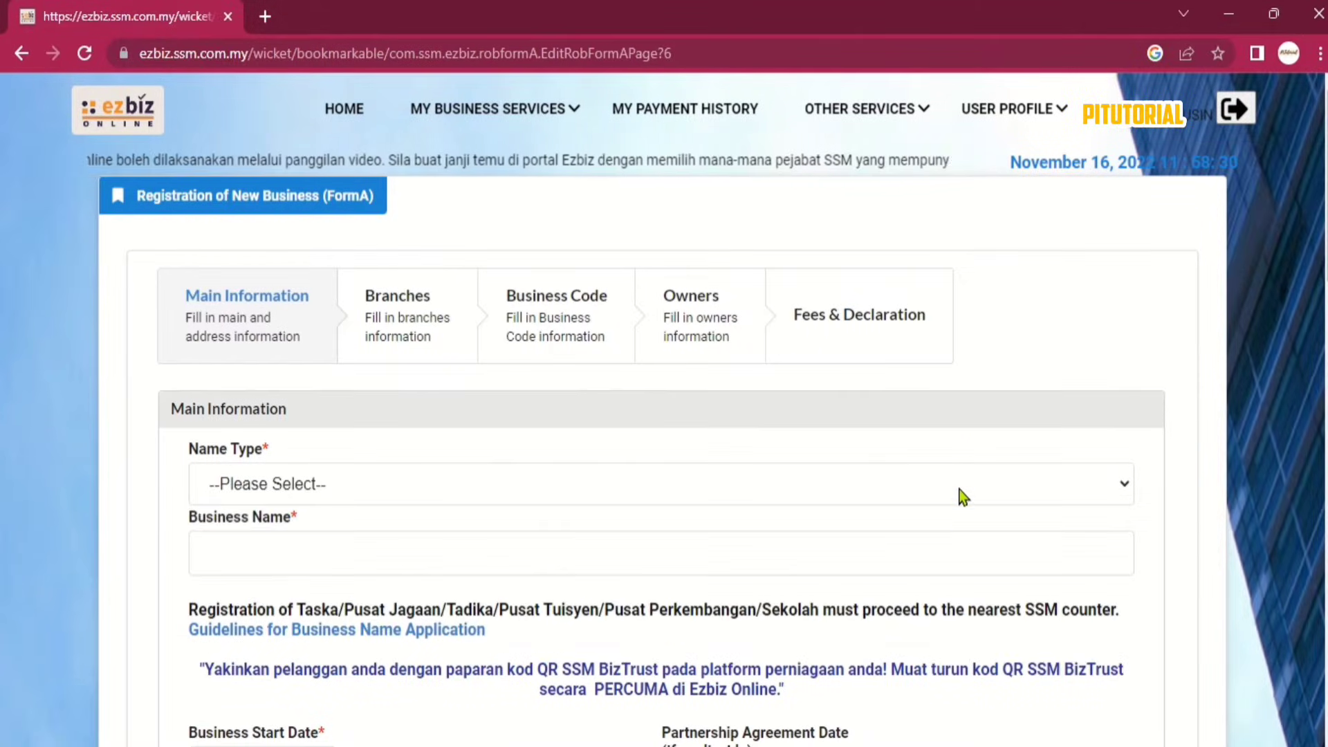
left_click(962, 493)
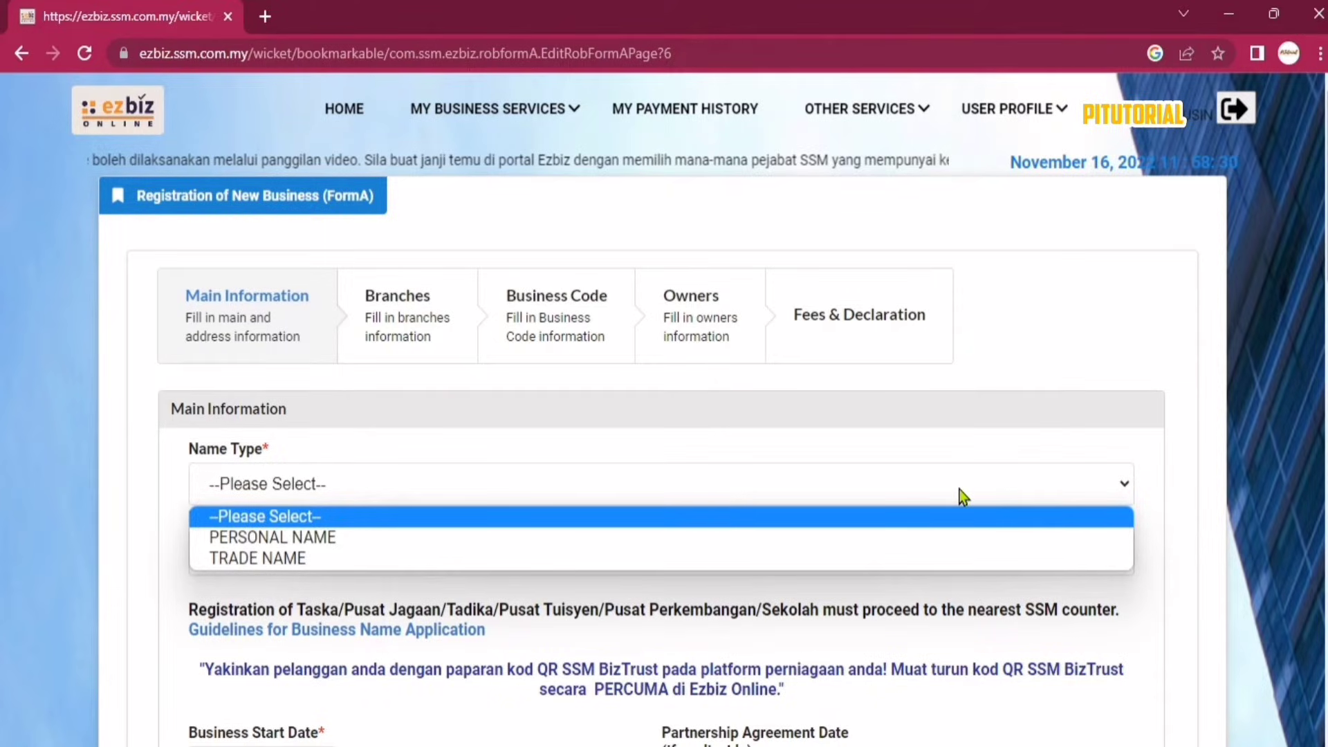
Try TRADE NAME with the business name 'ABC ENTERPRICE', then 'BS SDN BHD'.
left_click(954, 538)
left_click(339, 551)
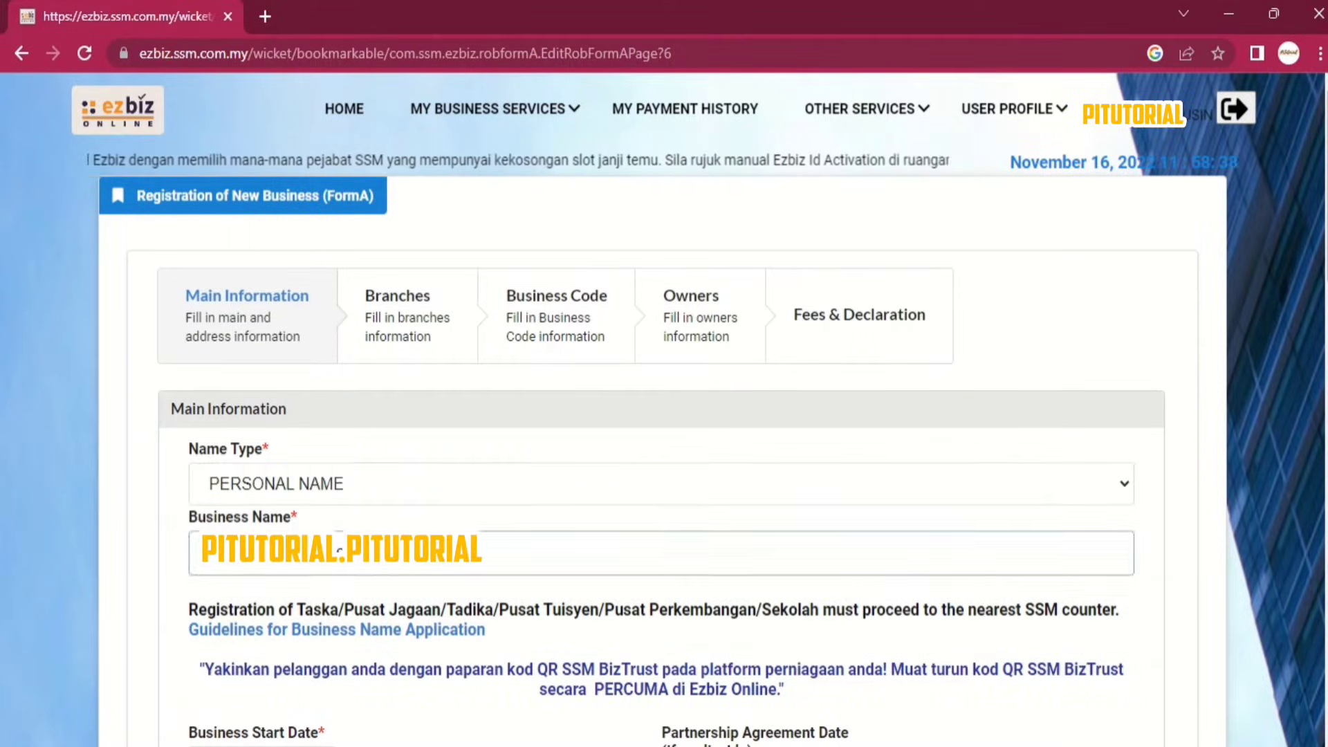
left_click(444, 484)
left_click(415, 545)
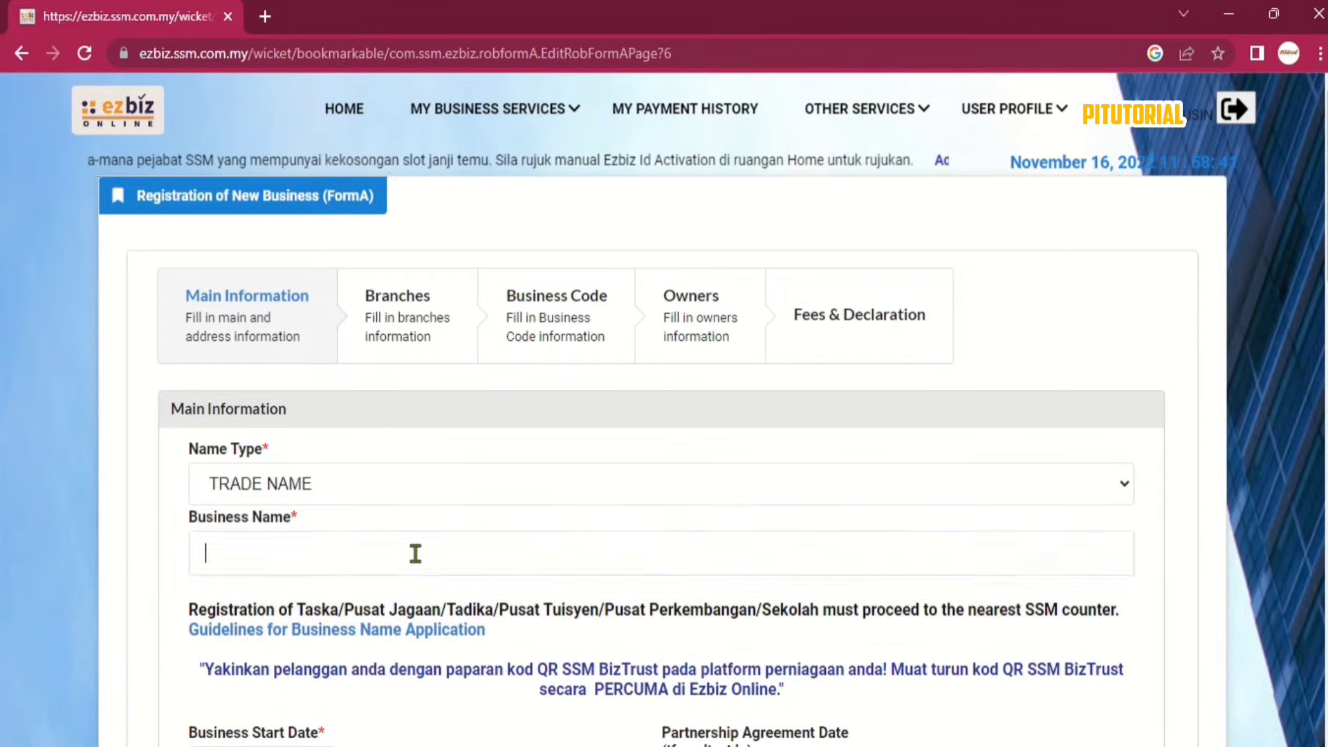
type("ABC ENTERPRICE")
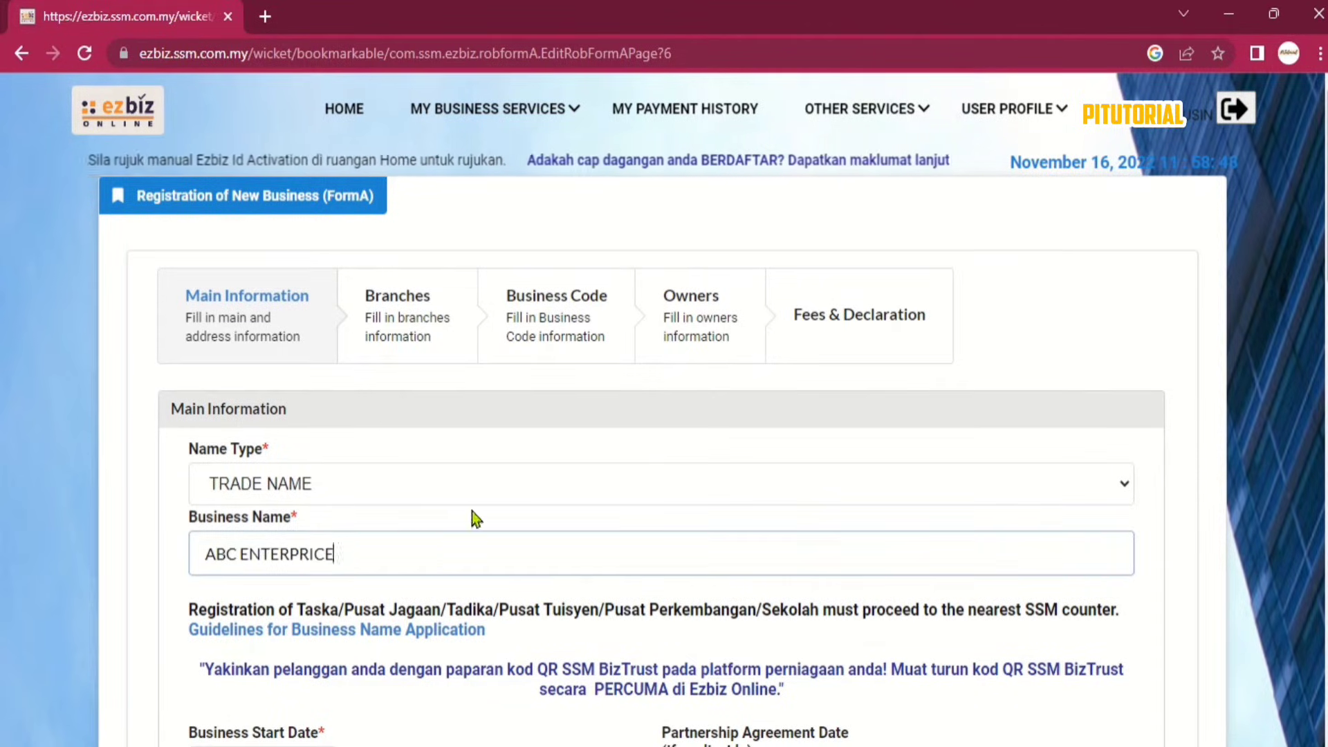
left_click_drag(394, 556, 164, 554)
type("BS SDN BHD")
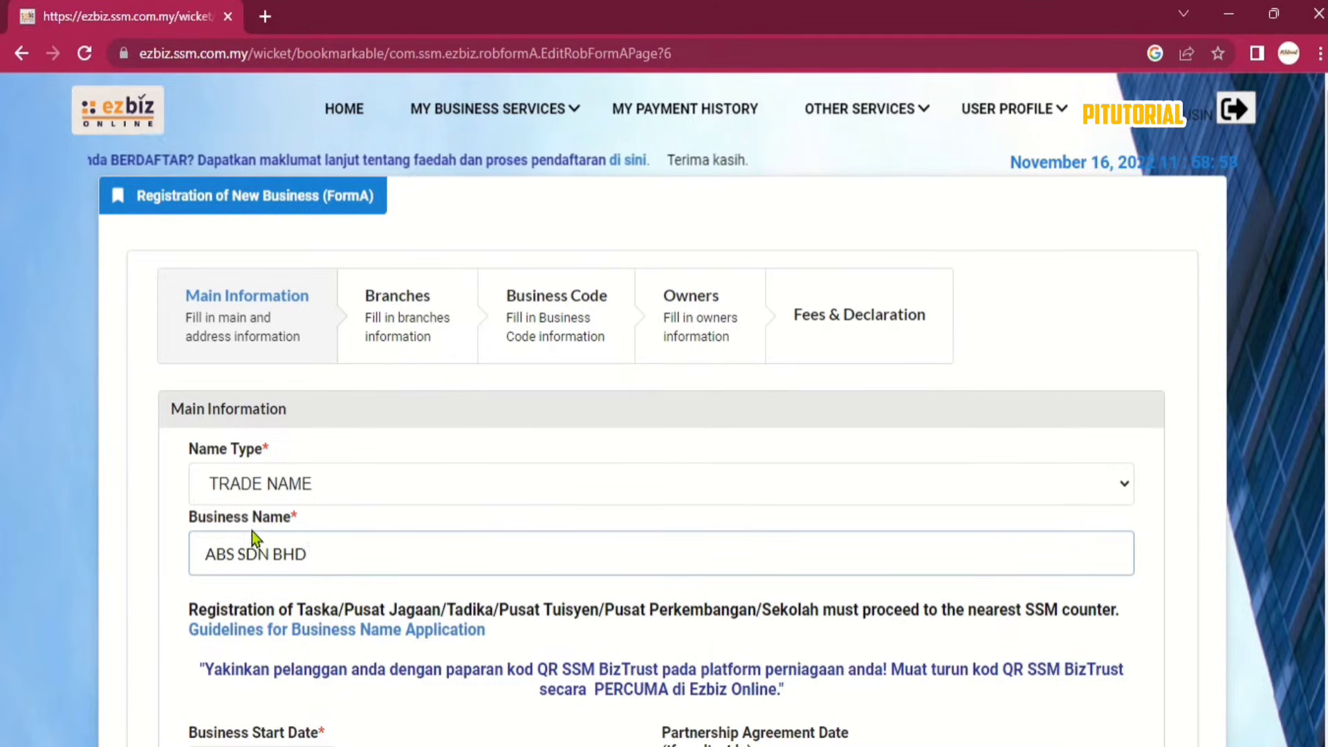
Switch the name type back to PERSONAL NAME.
left_click(359, 487)
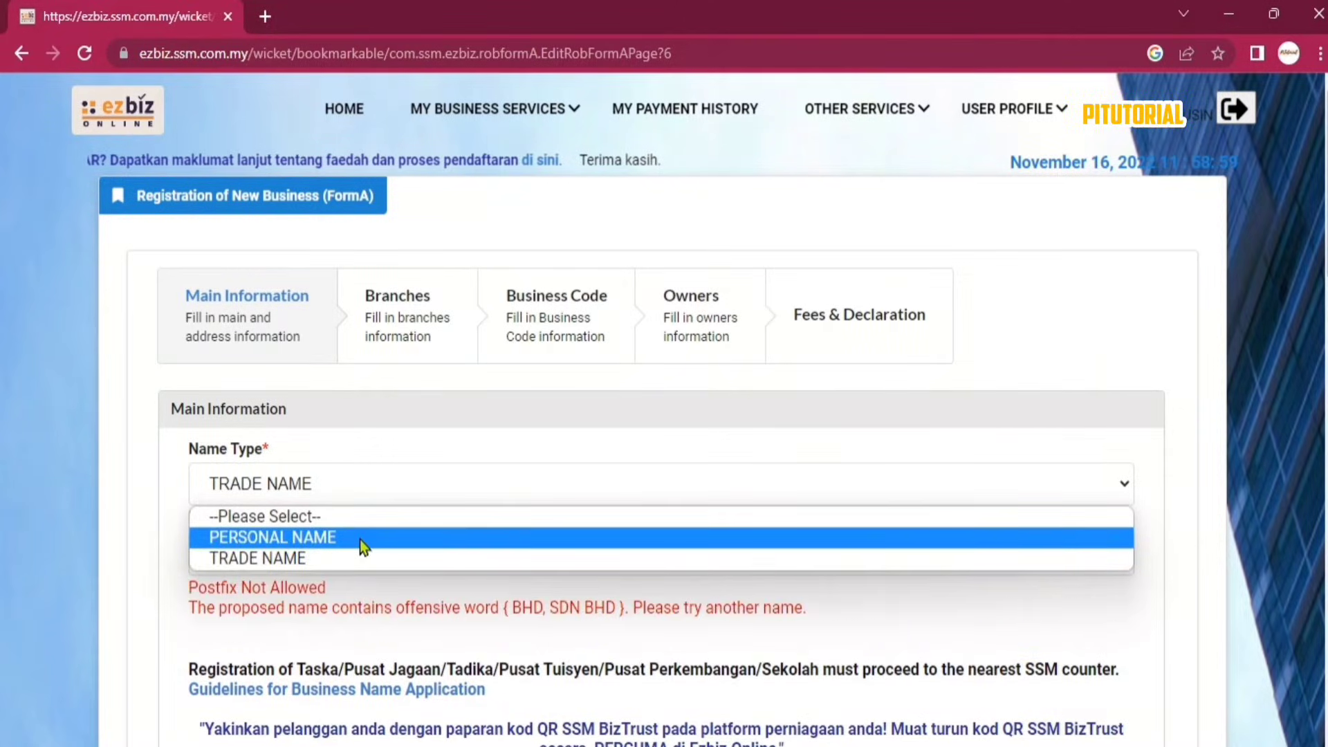
left_click(360, 540)
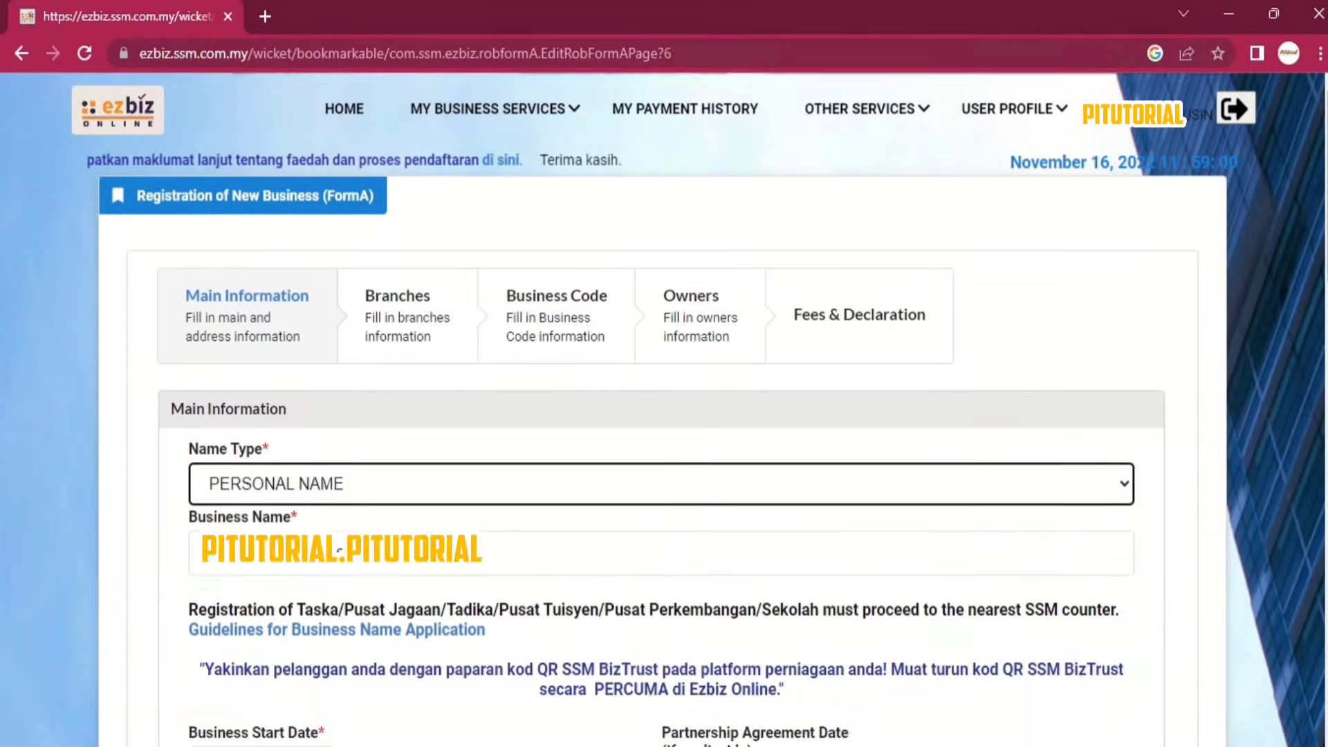
scroll(428, 586, "down", 5)
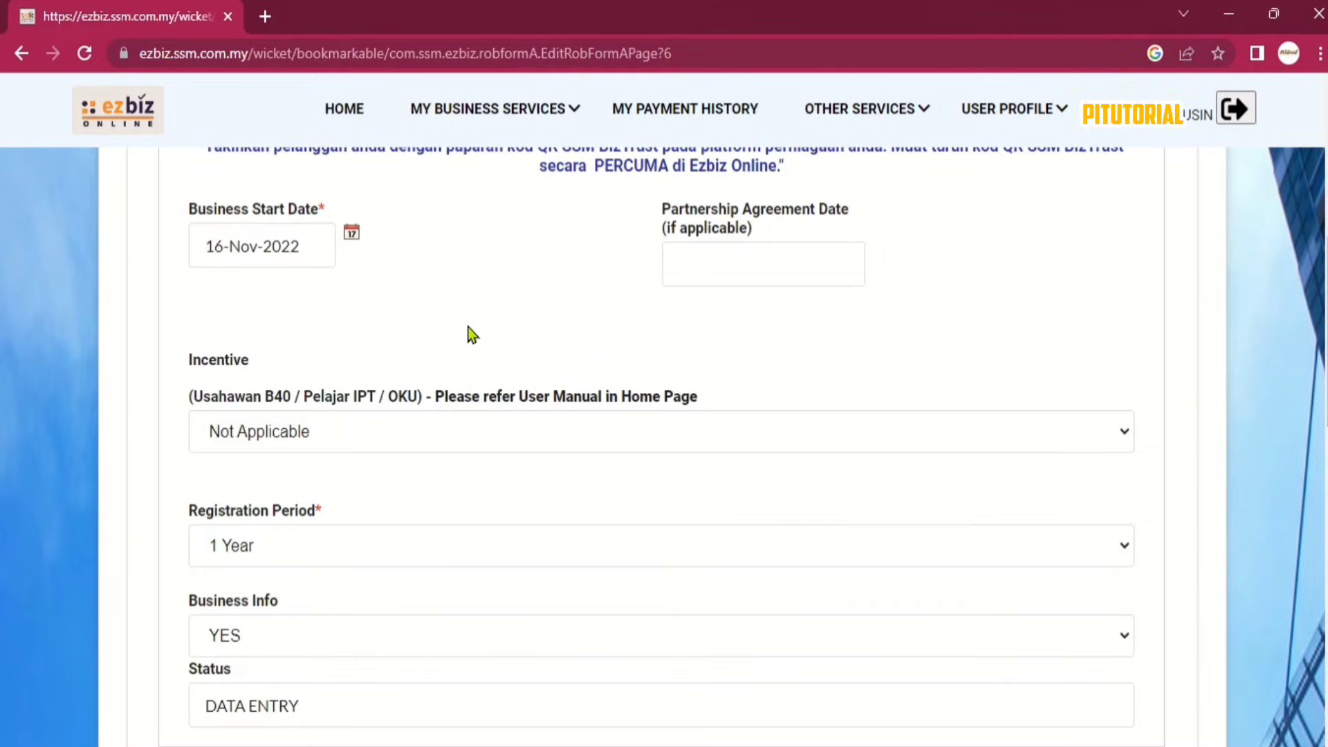
scroll(469, 335, "down", 3)
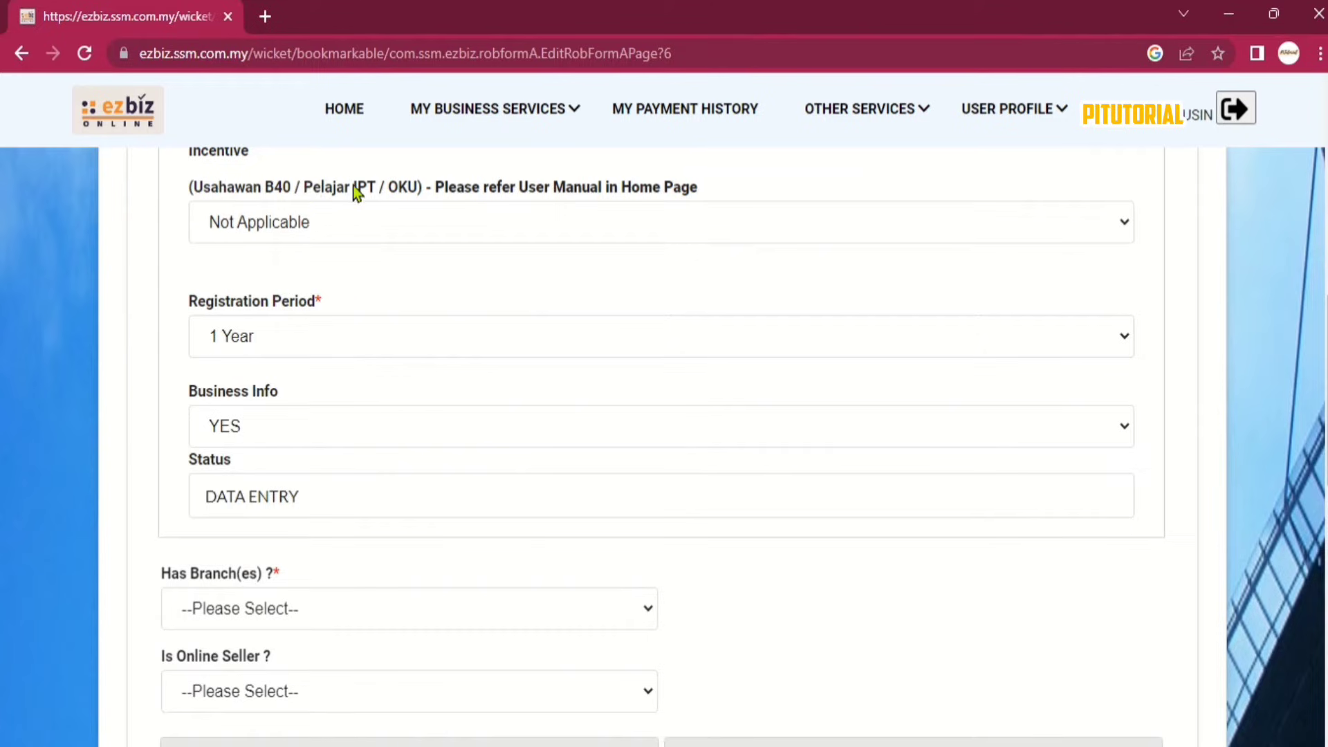
left_click(352, 214)
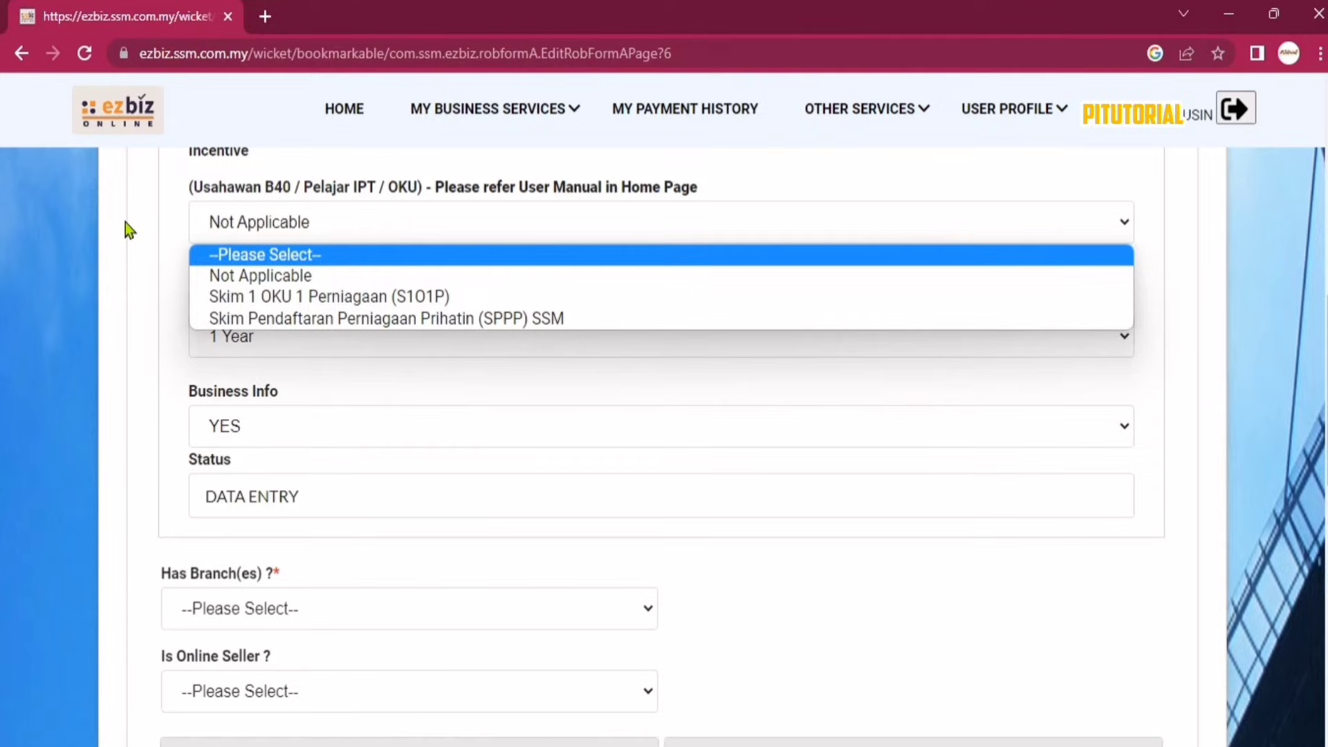
left_click(172, 232)
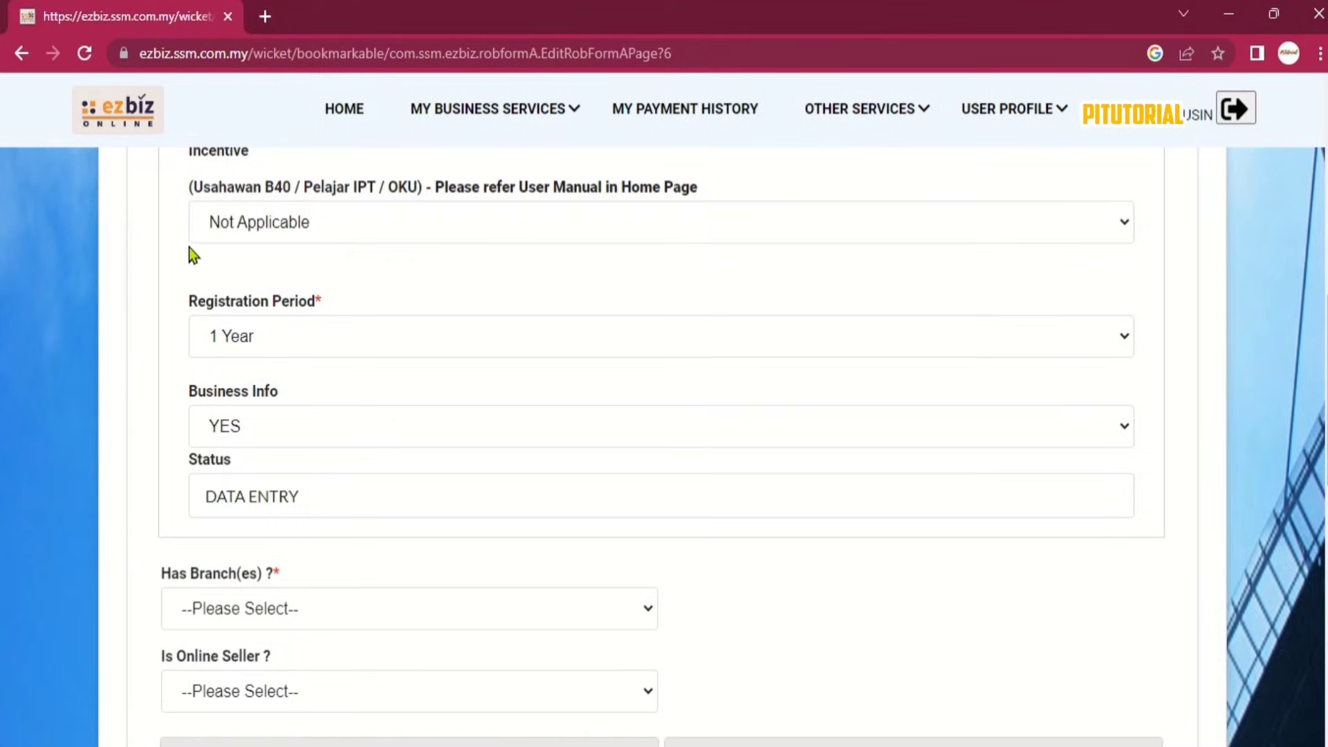
scroll(189, 248, "down", 2)
left_click(298, 239)
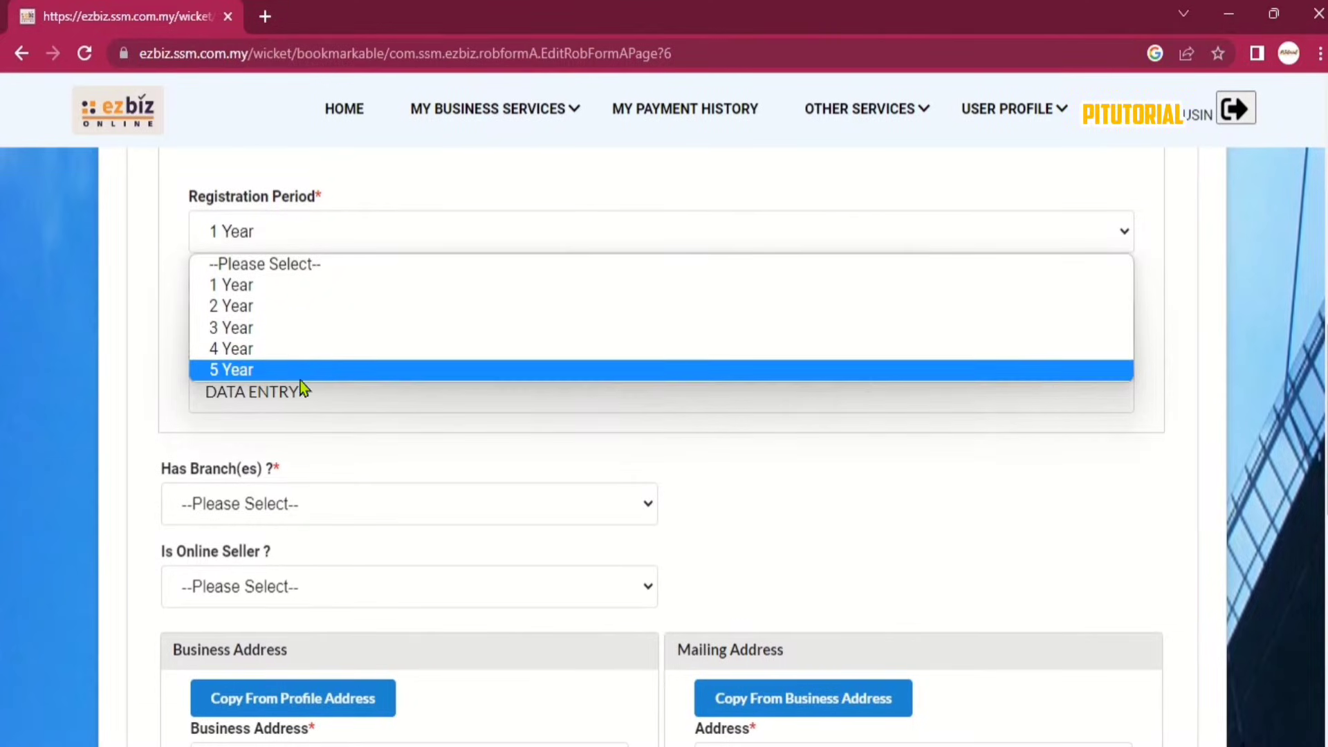
left_click(341, 285)
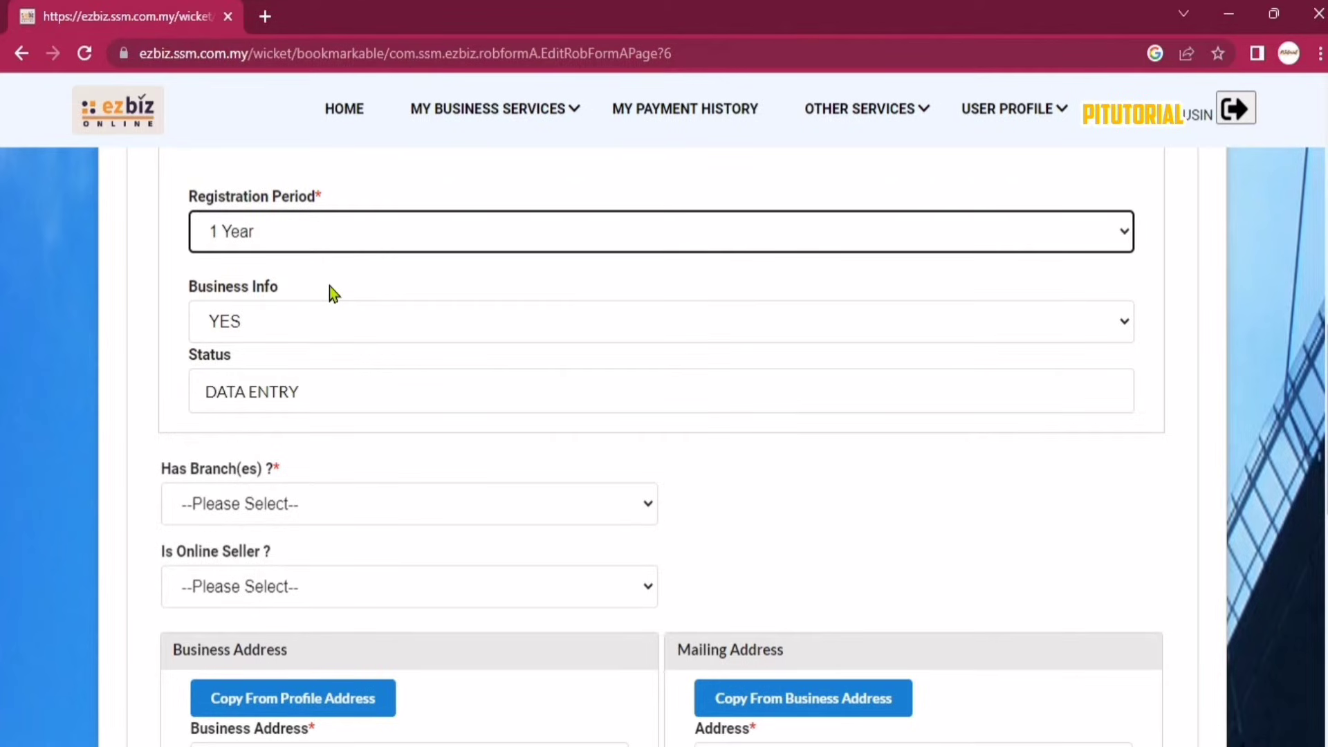
left_click(326, 322)
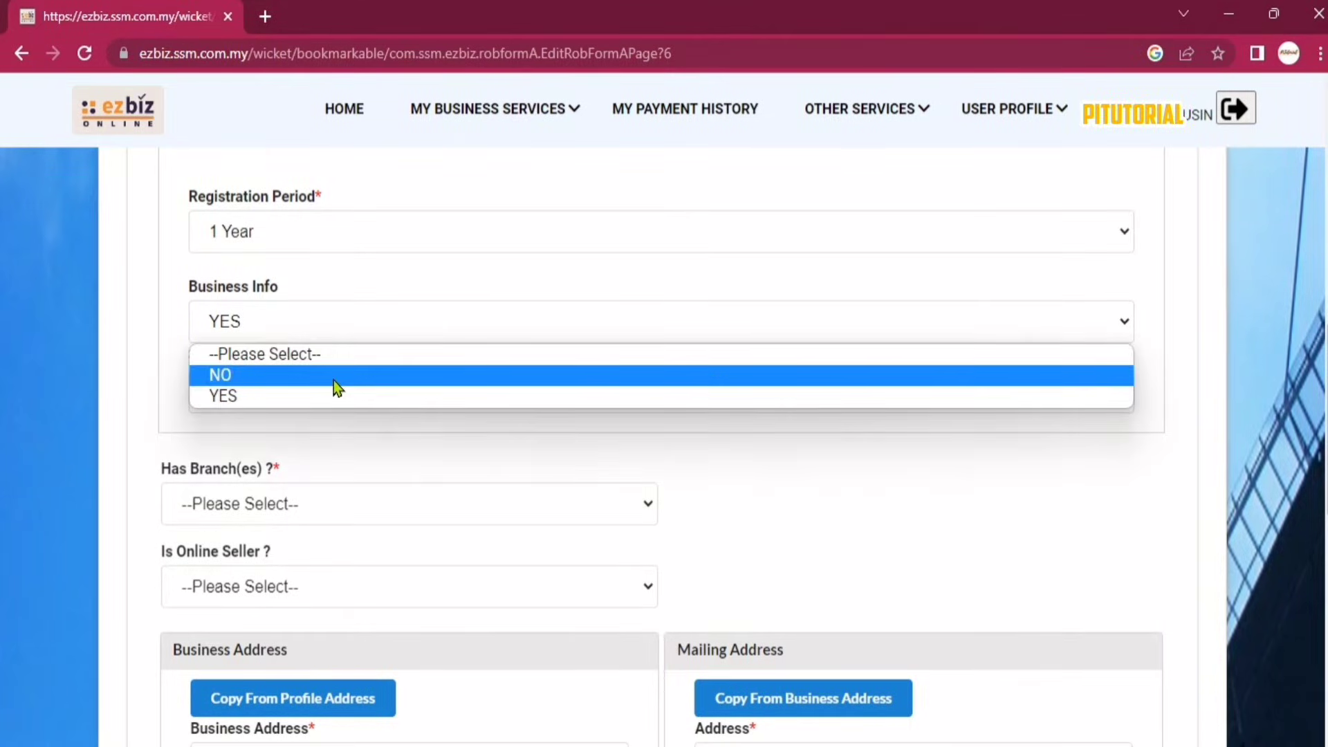
left_click(334, 400)
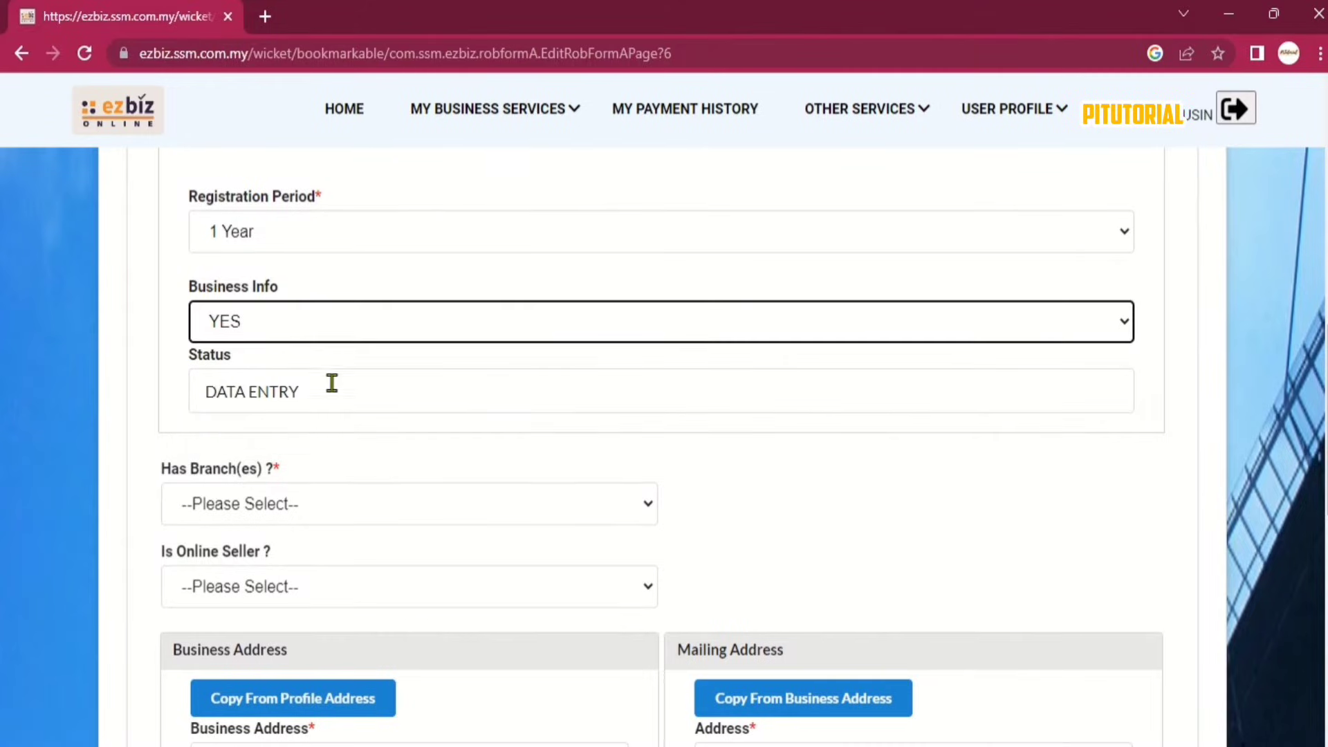
scroll(350, 351, "down", 4)
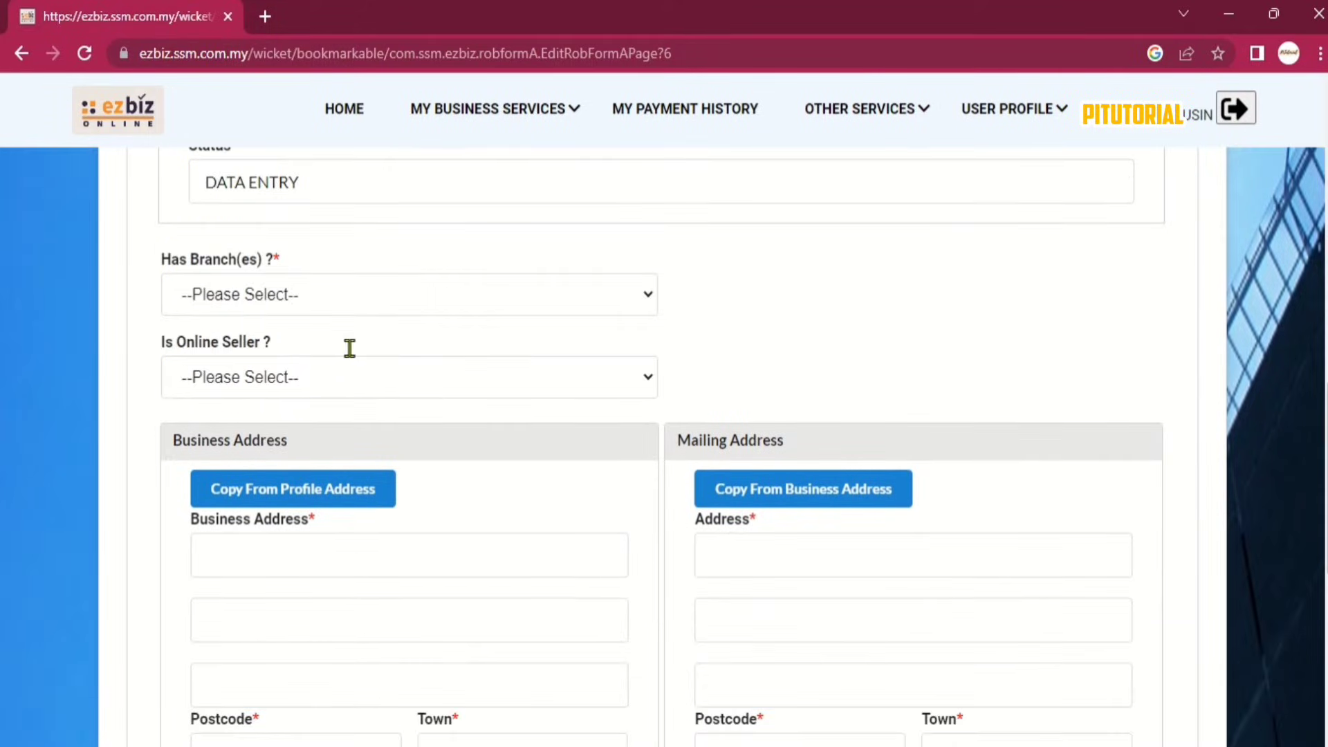
scroll(305, 221, "up", 1)
Set Has Branch(es) to NO after briefly choosing YES.
left_click(280, 289)
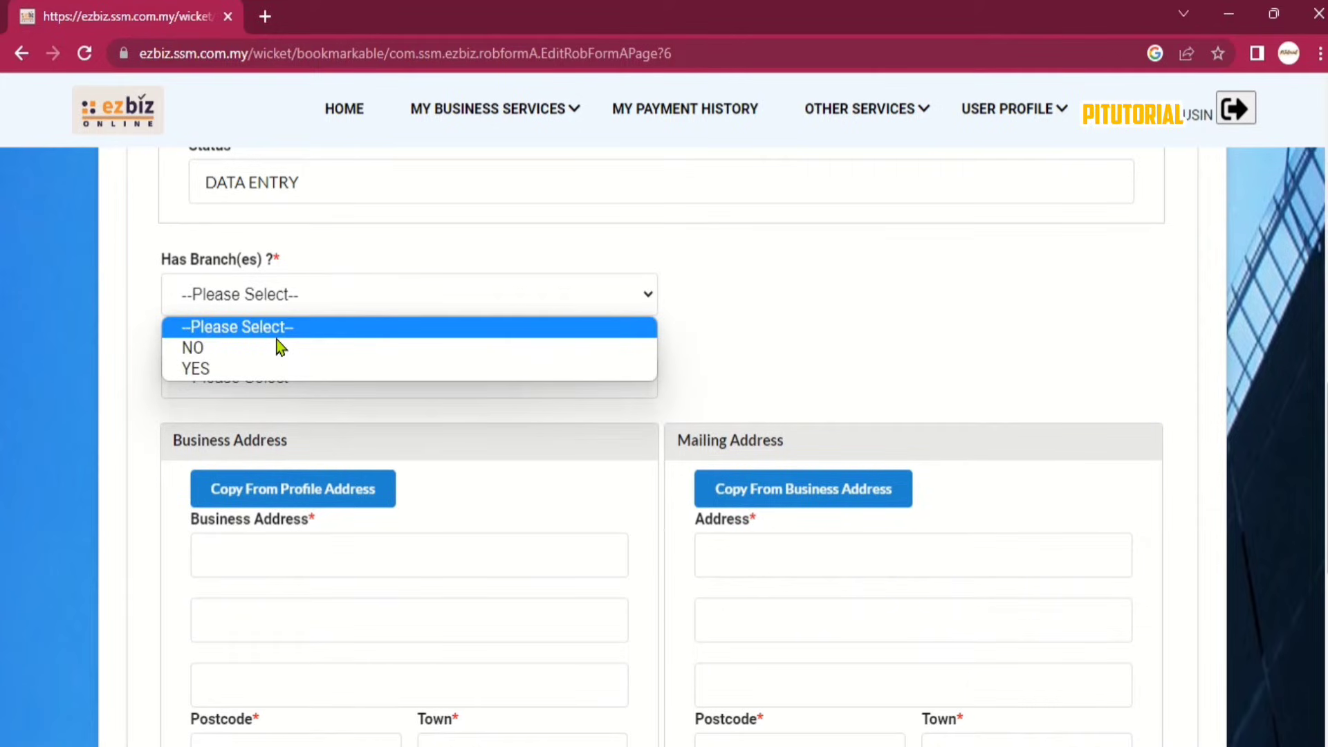
left_click(280, 368)
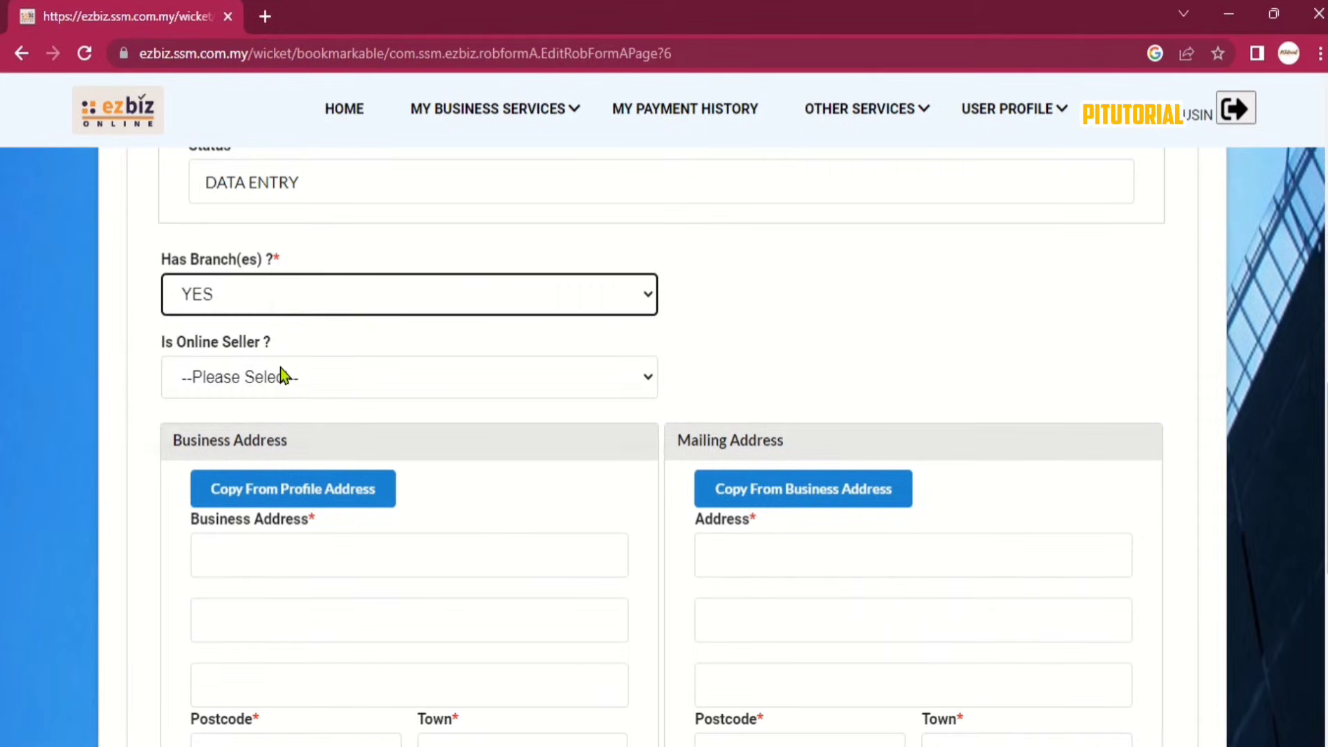
left_click(278, 298)
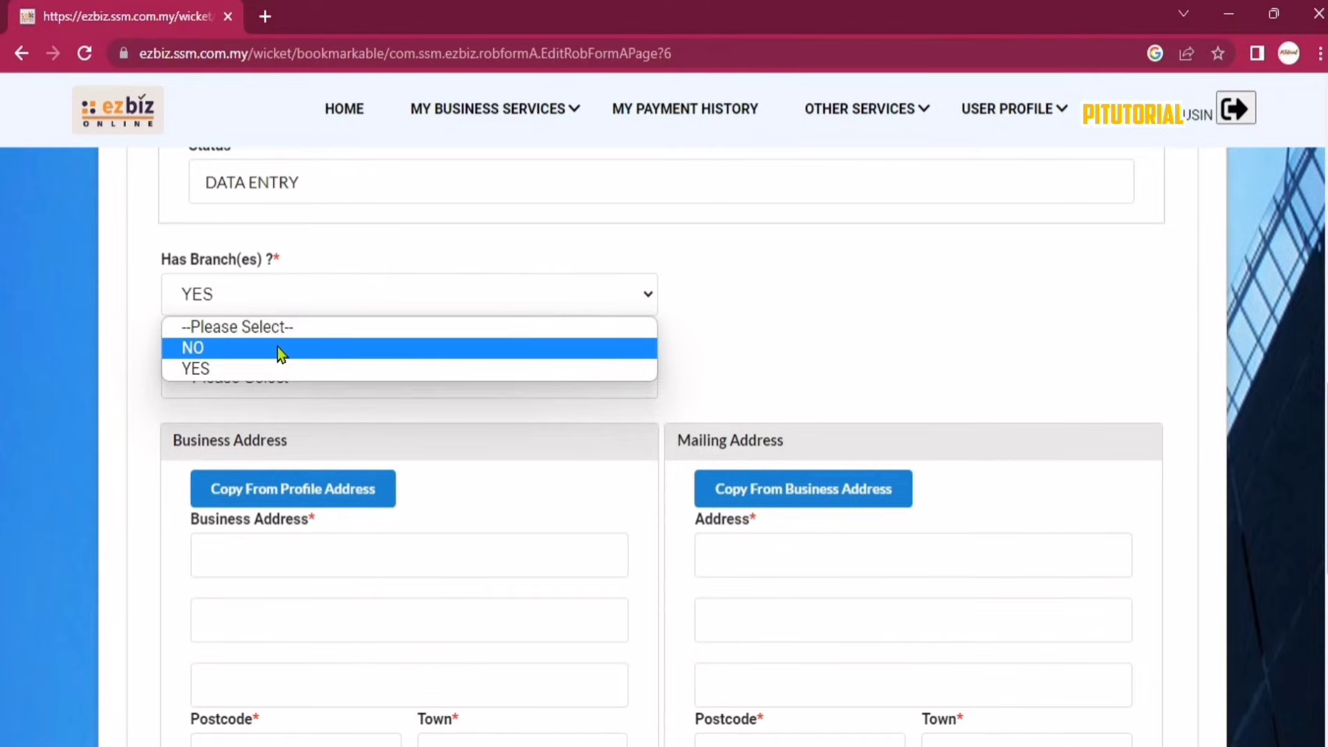
left_click(279, 350)
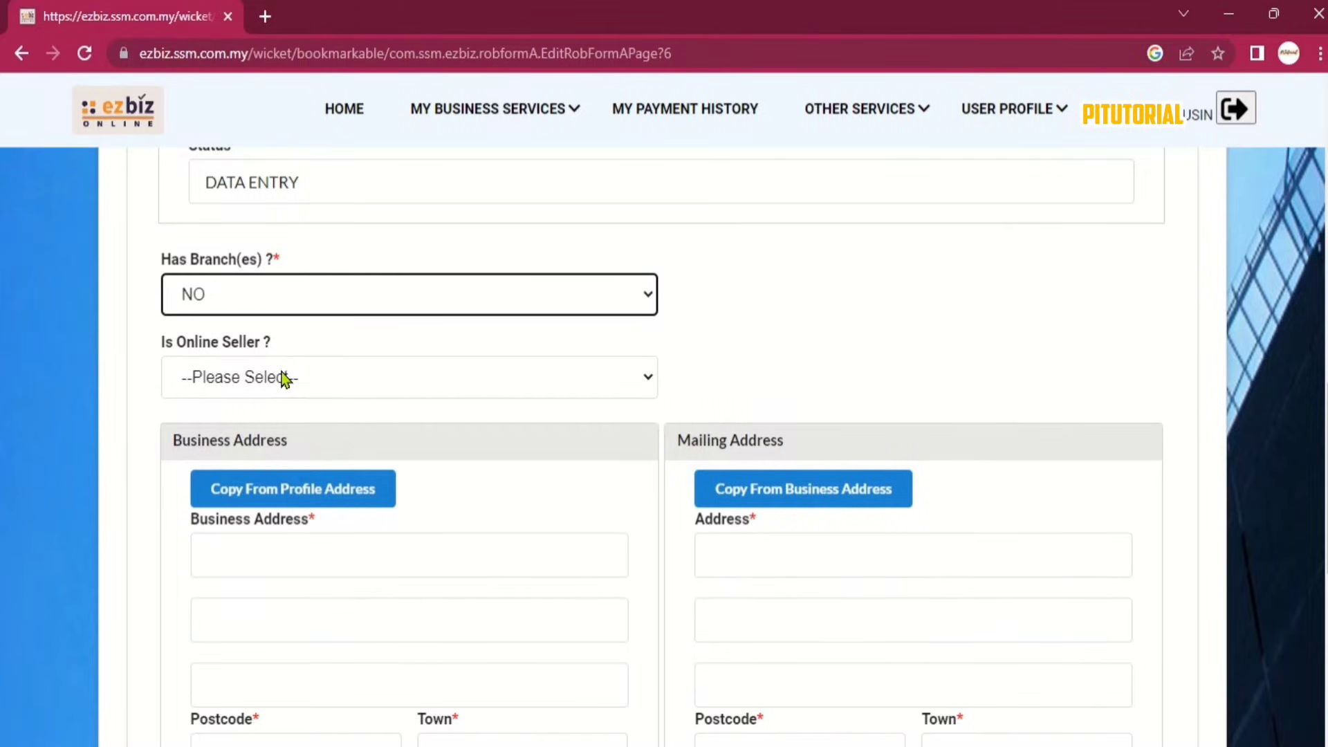
Set Is Online Seller to YES.
left_click(284, 376)
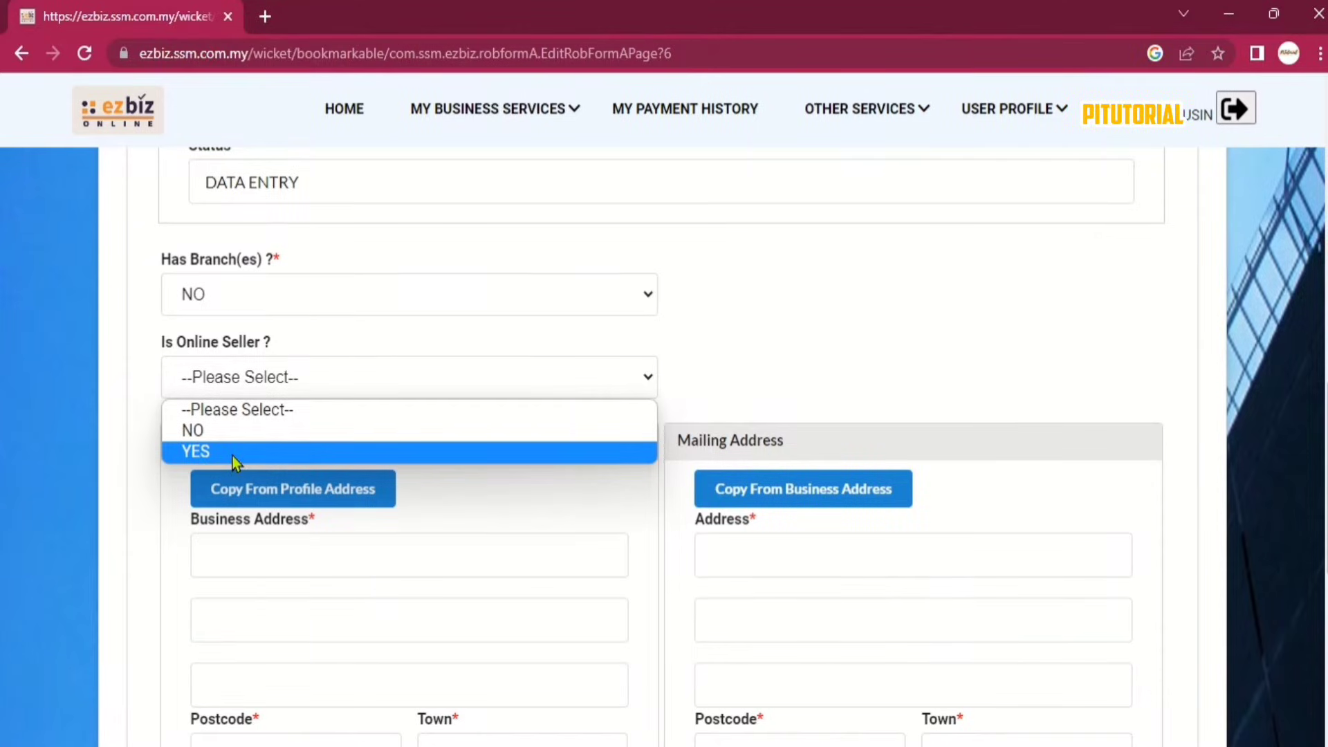
left_click(269, 452)
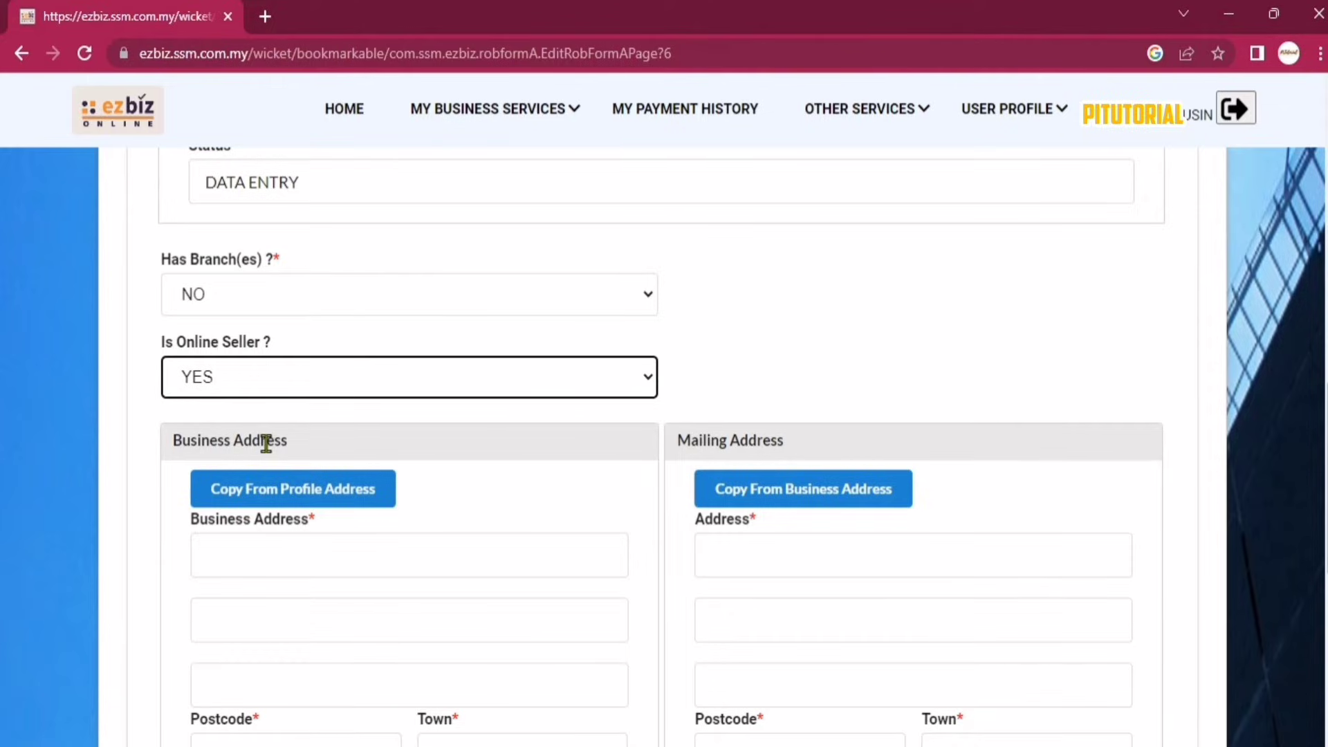
scroll(265, 443, "down", 3)
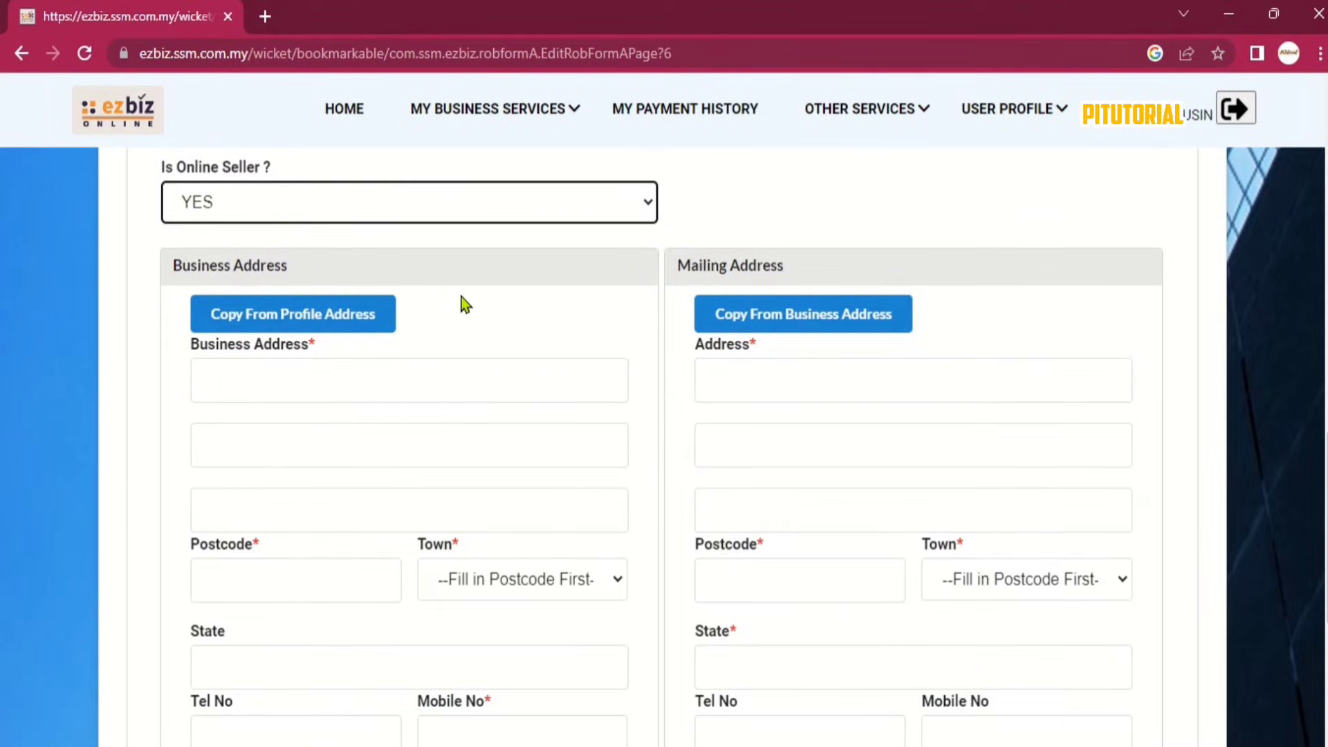
Use Copy From Profile Address and Copy From Business Address, then proceed to Business Information.
scroll(488, 301, "down", 1)
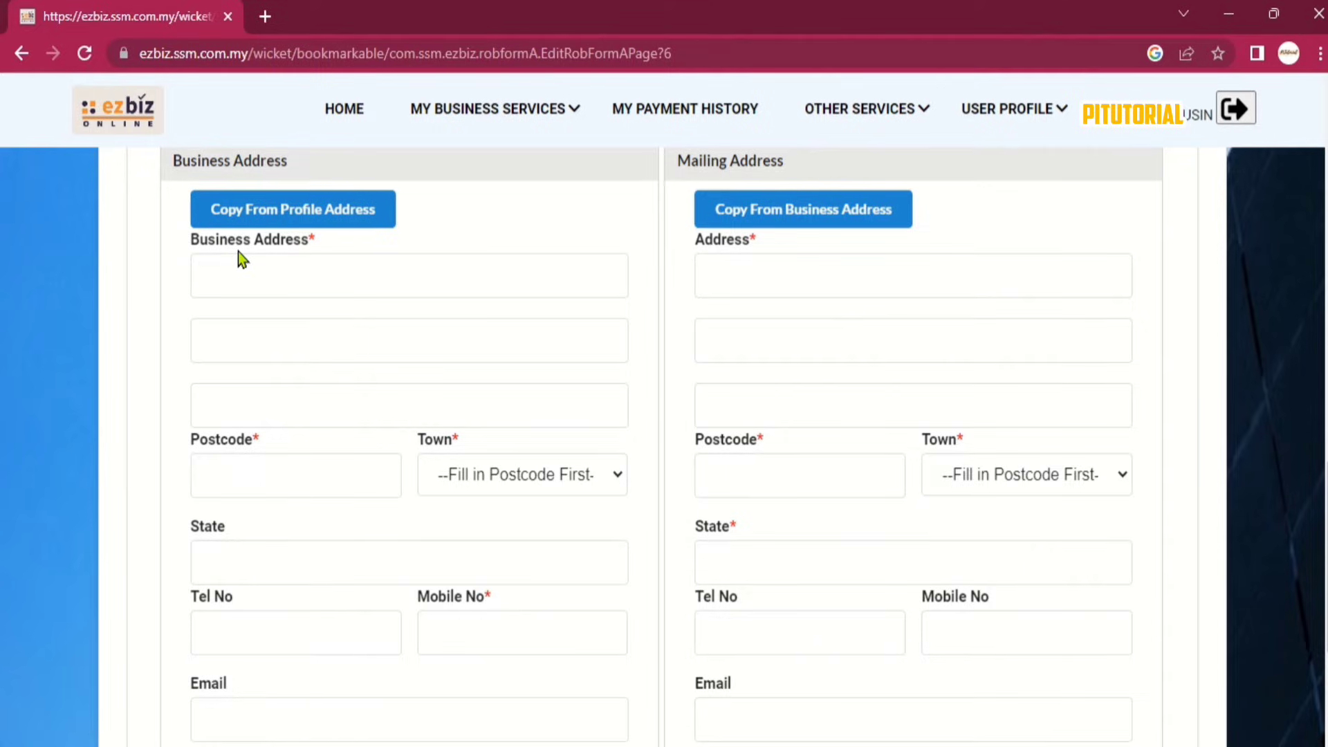
left_click(353, 222)
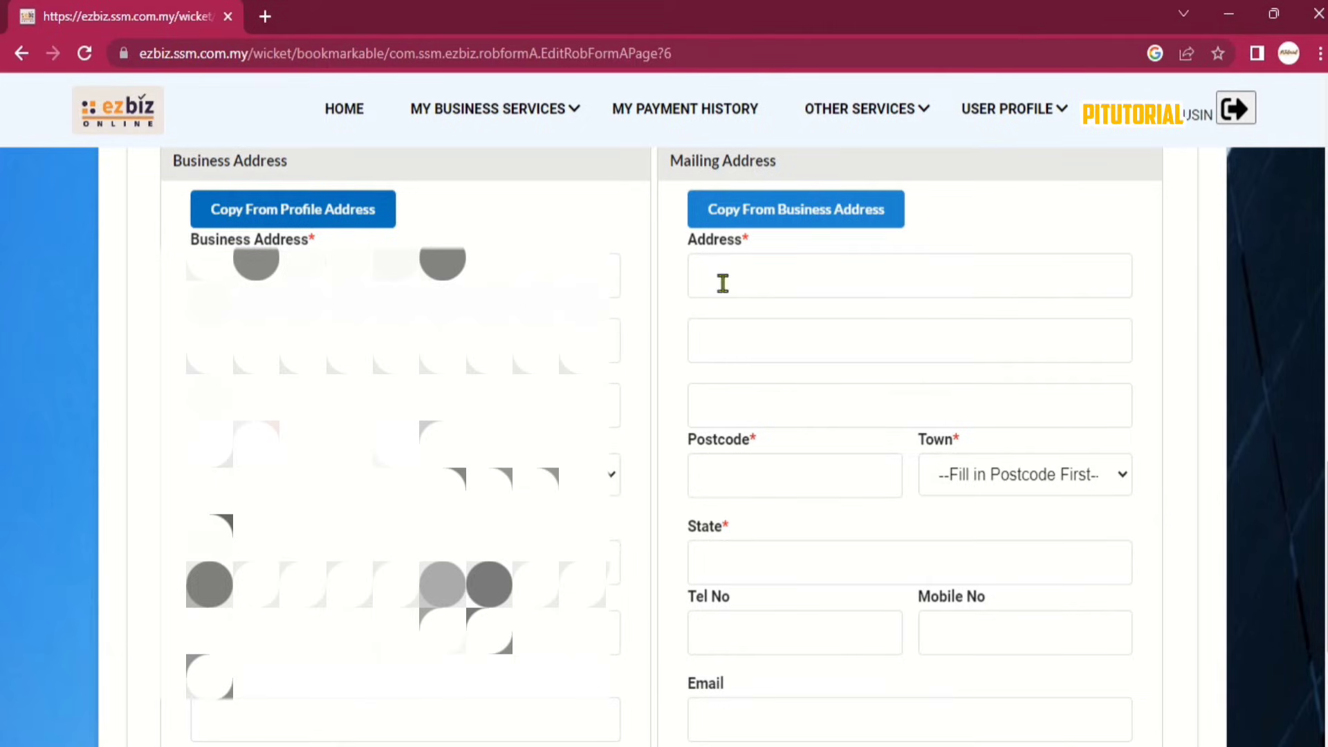
left_click(797, 277)
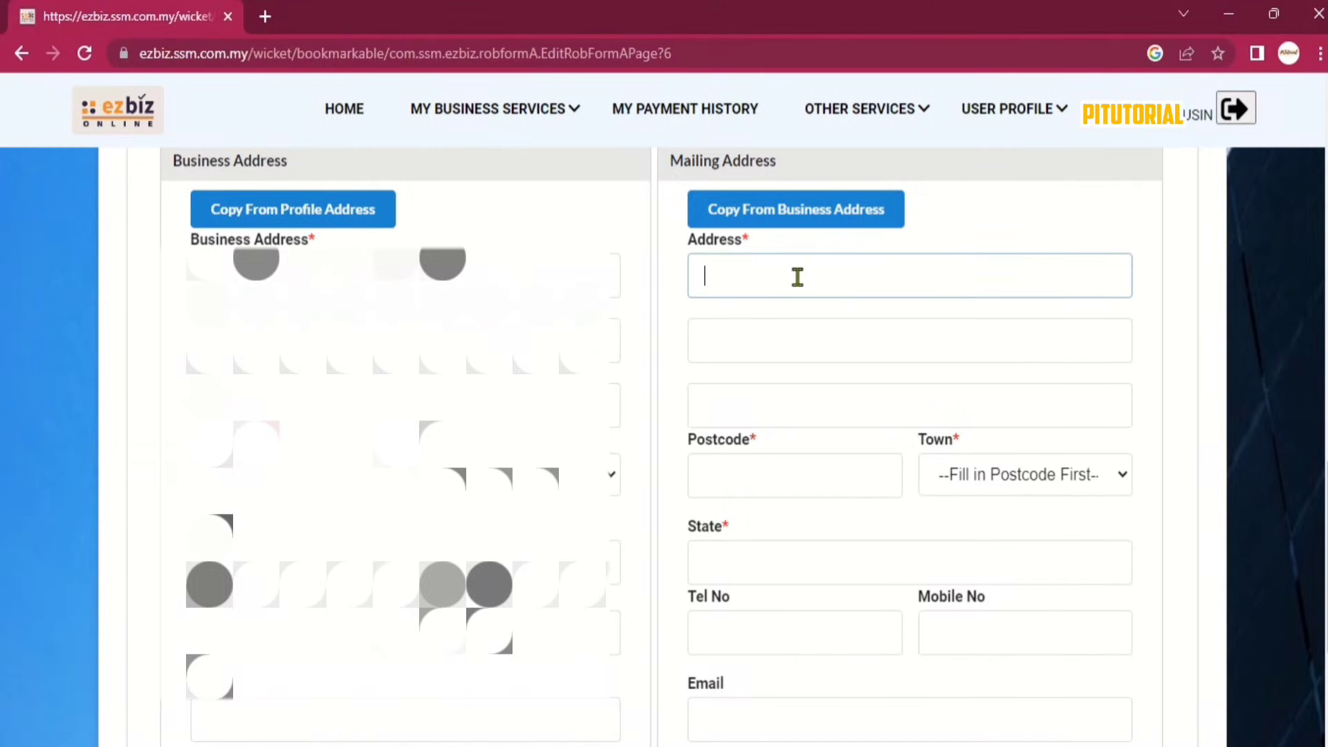
type("GSFAFA")
left_click(814, 220)
scroll(1093, 231, "down", 6)
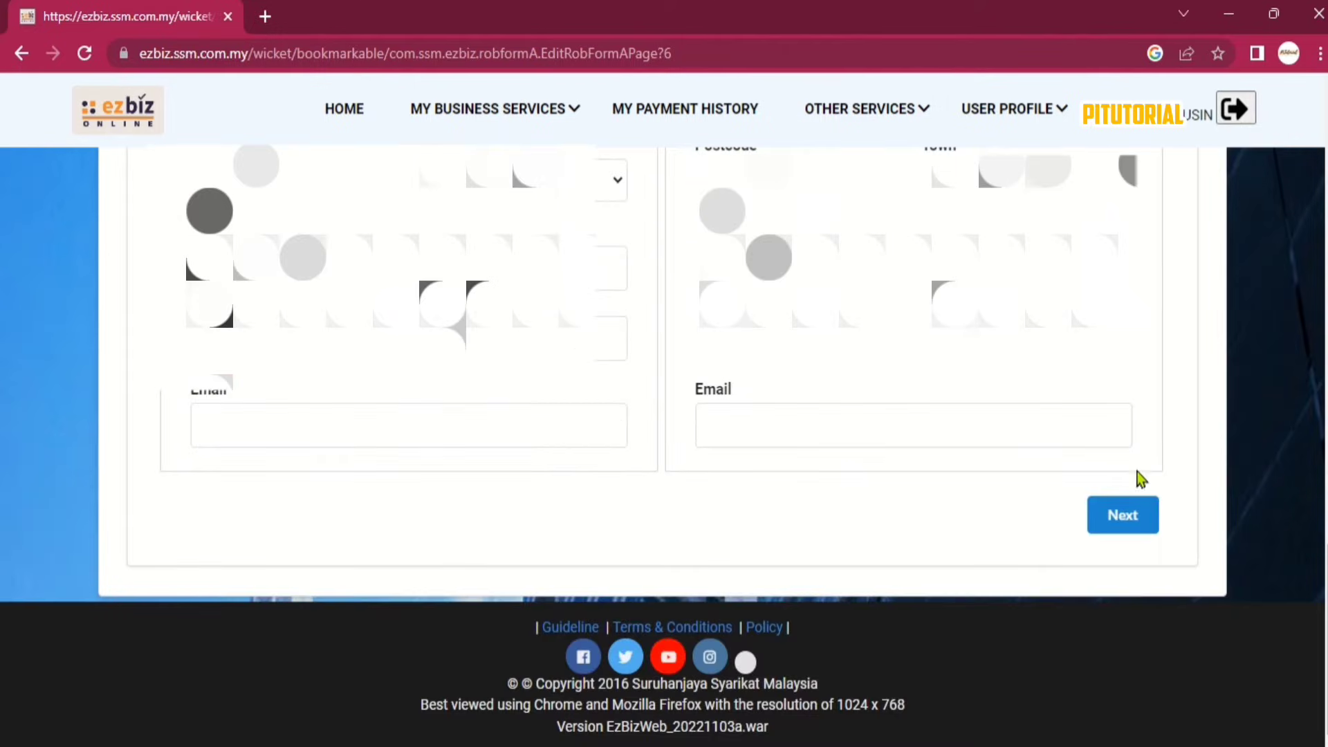
left_click(1138, 522)
Paste the activity list, MENJUAL BARANGAN RUNCIT through PERIKANAN DAN PERTERNAKAN, into Types Of Business.
scroll(768, 409, "up", 1)
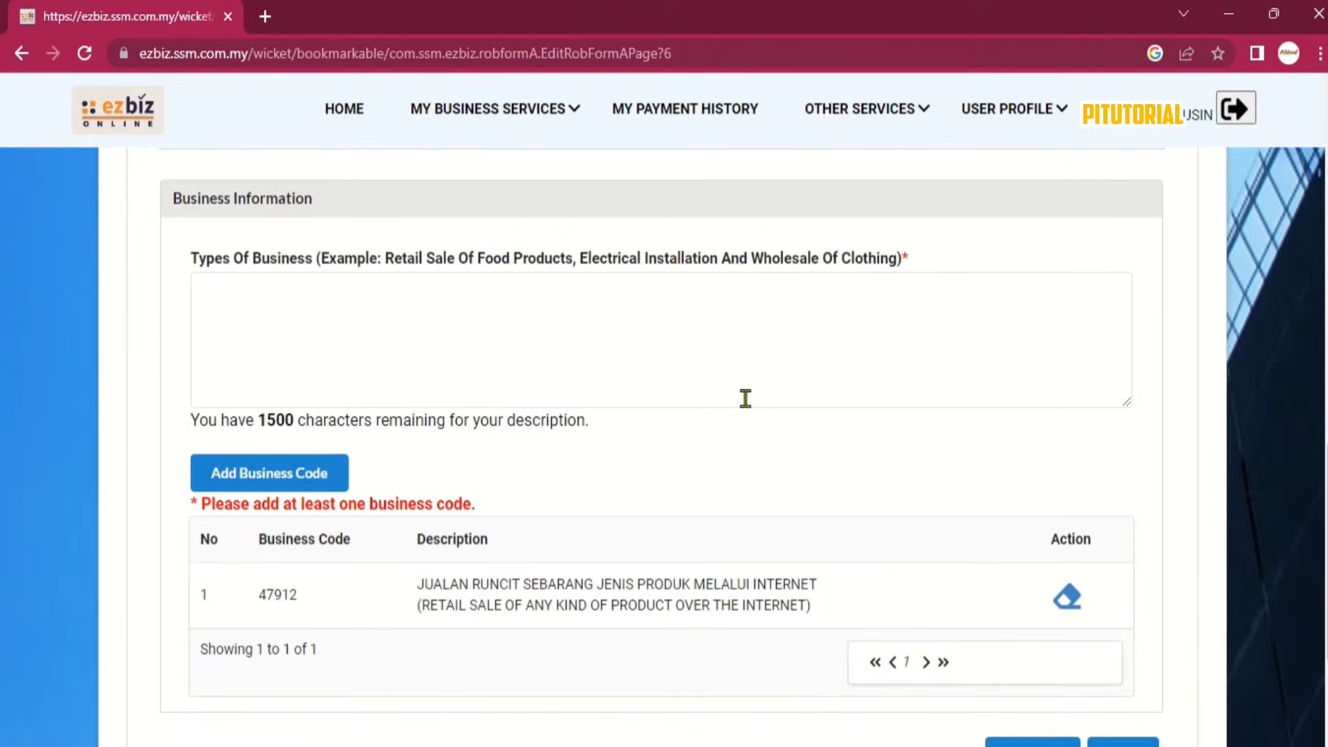
left_click(314, 316)
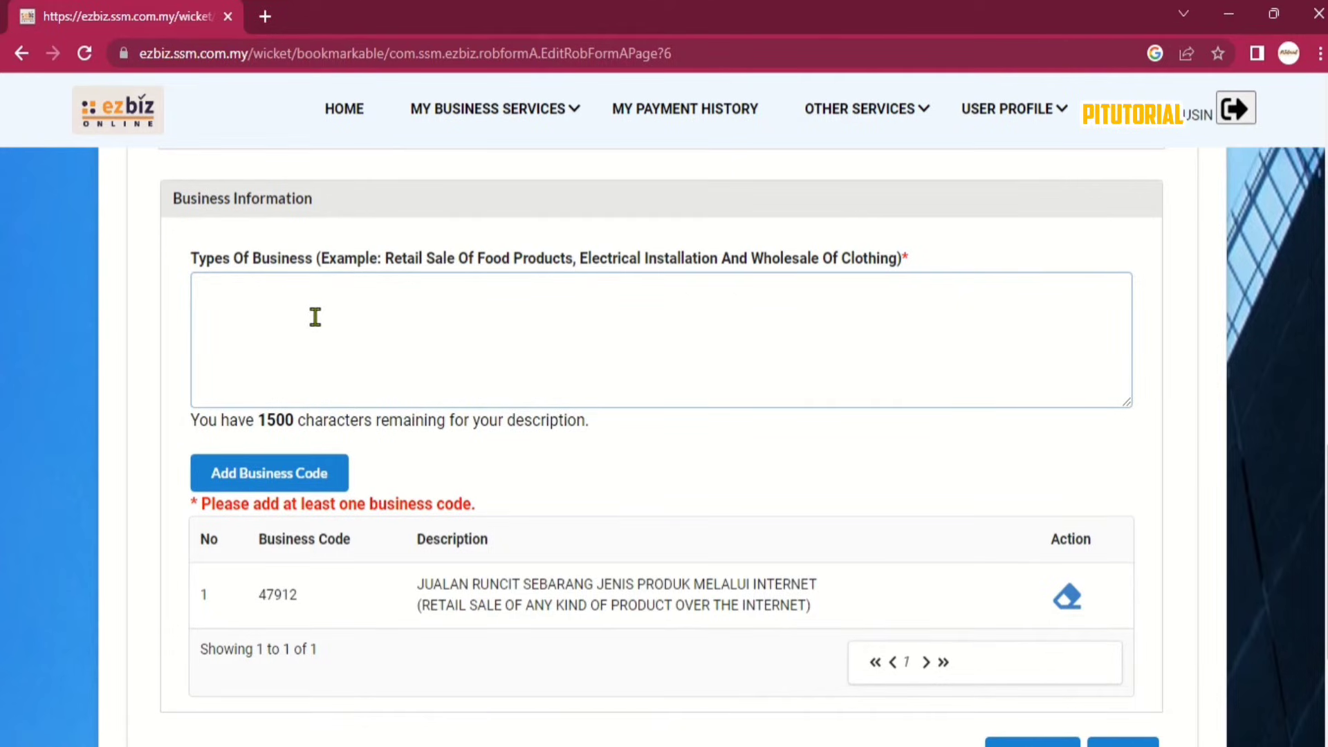
key("ctrl+v")
left_click(625, 350)
scroll(626, 350, "up", 3)
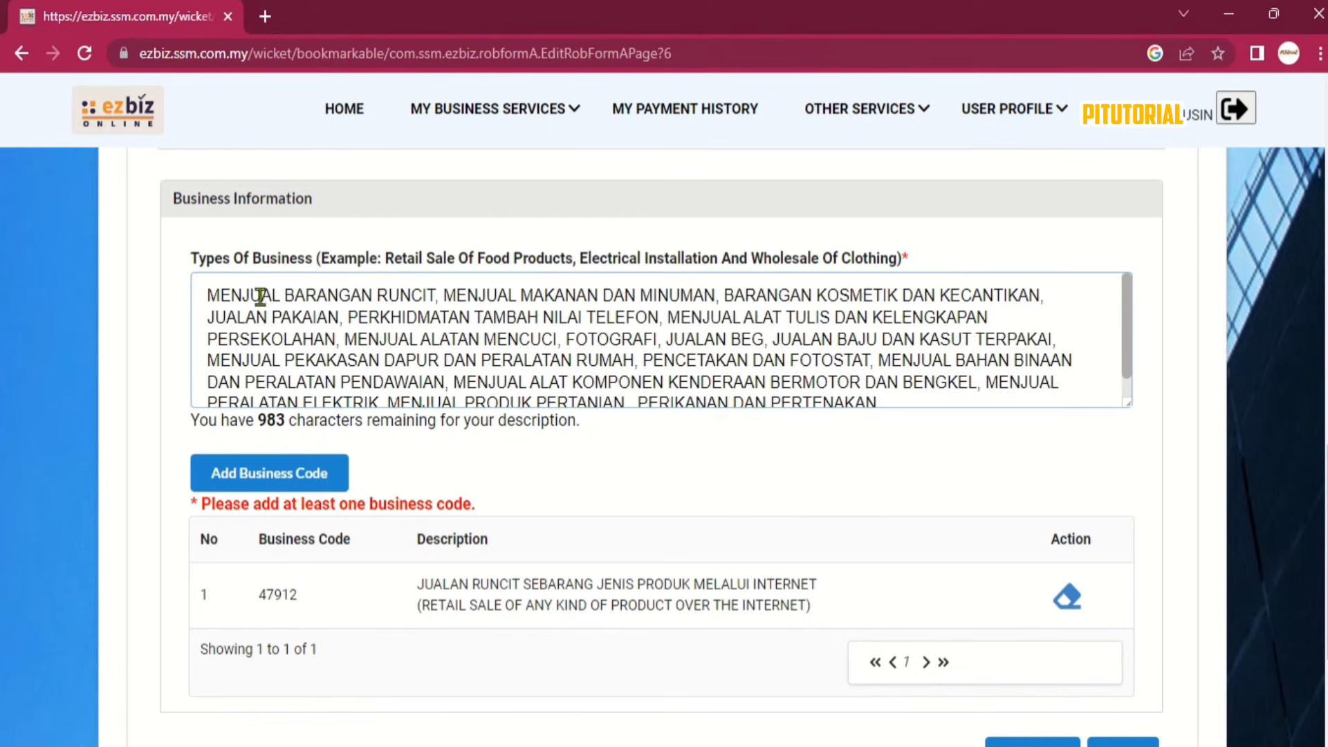
scroll(252, 296, "down", 1)
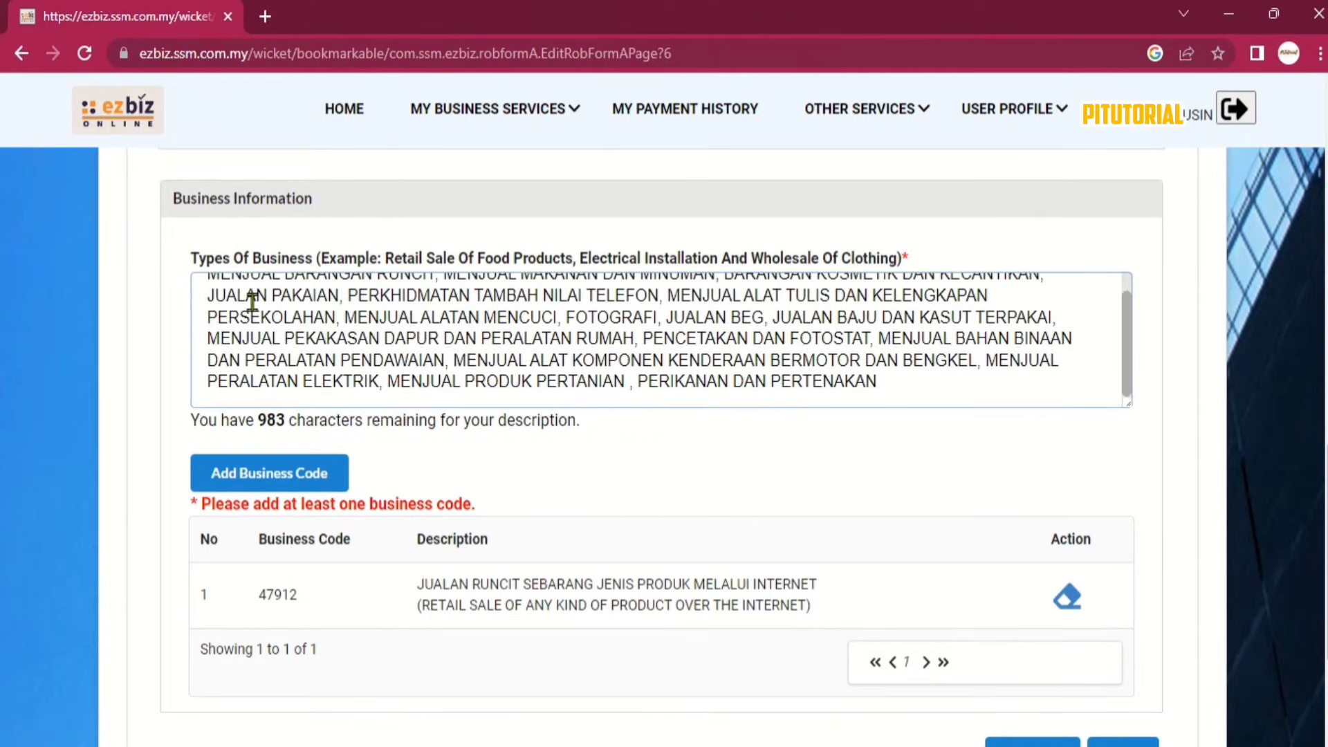
scroll(454, 347, "up", 1)
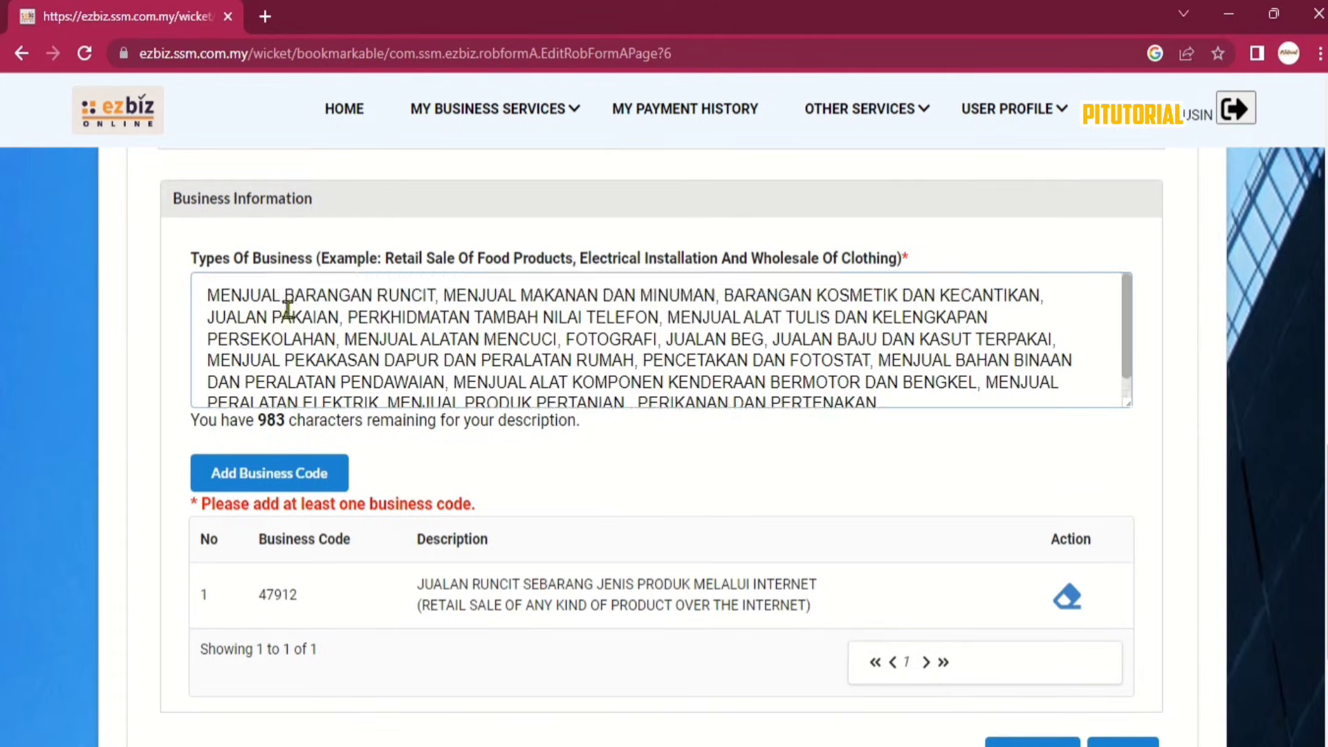
left_click(280, 295)
scroll(311, 332, "down", 1)
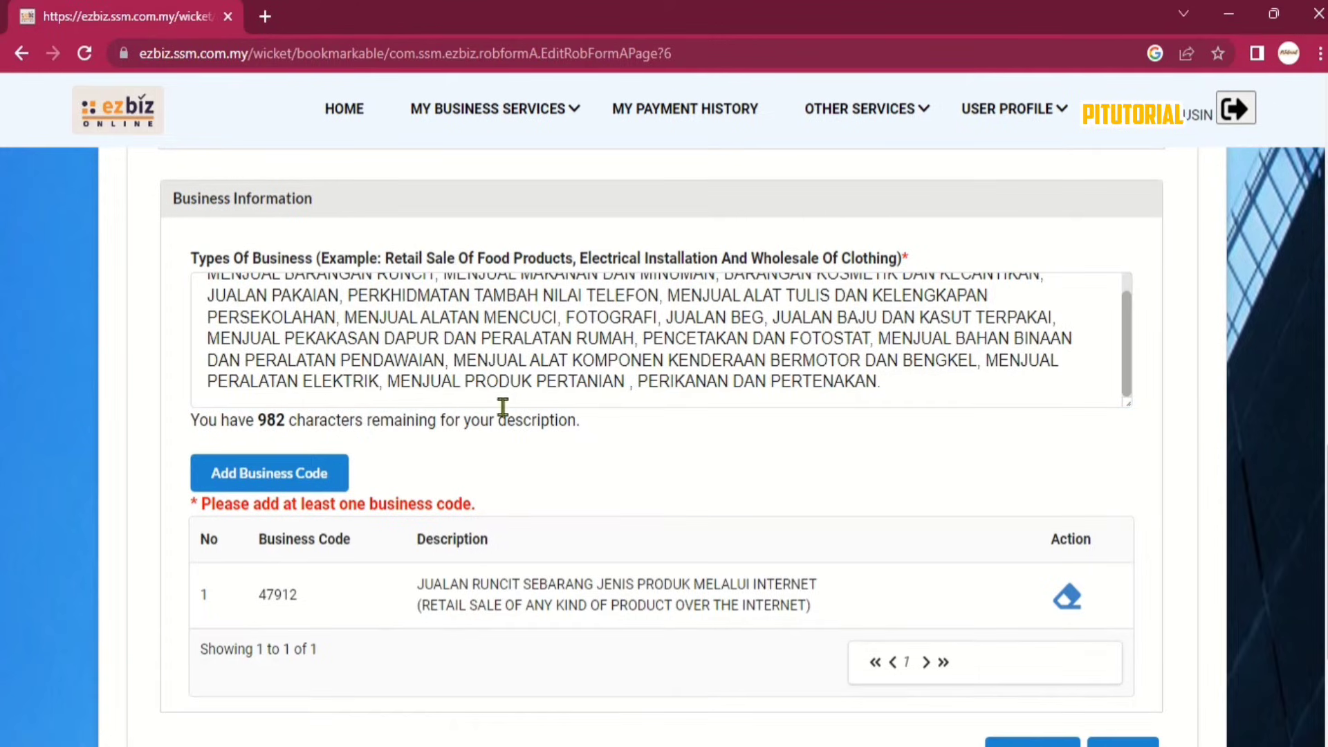
Search the business codes for the keyword RUNCIT.
left_click(311, 476)
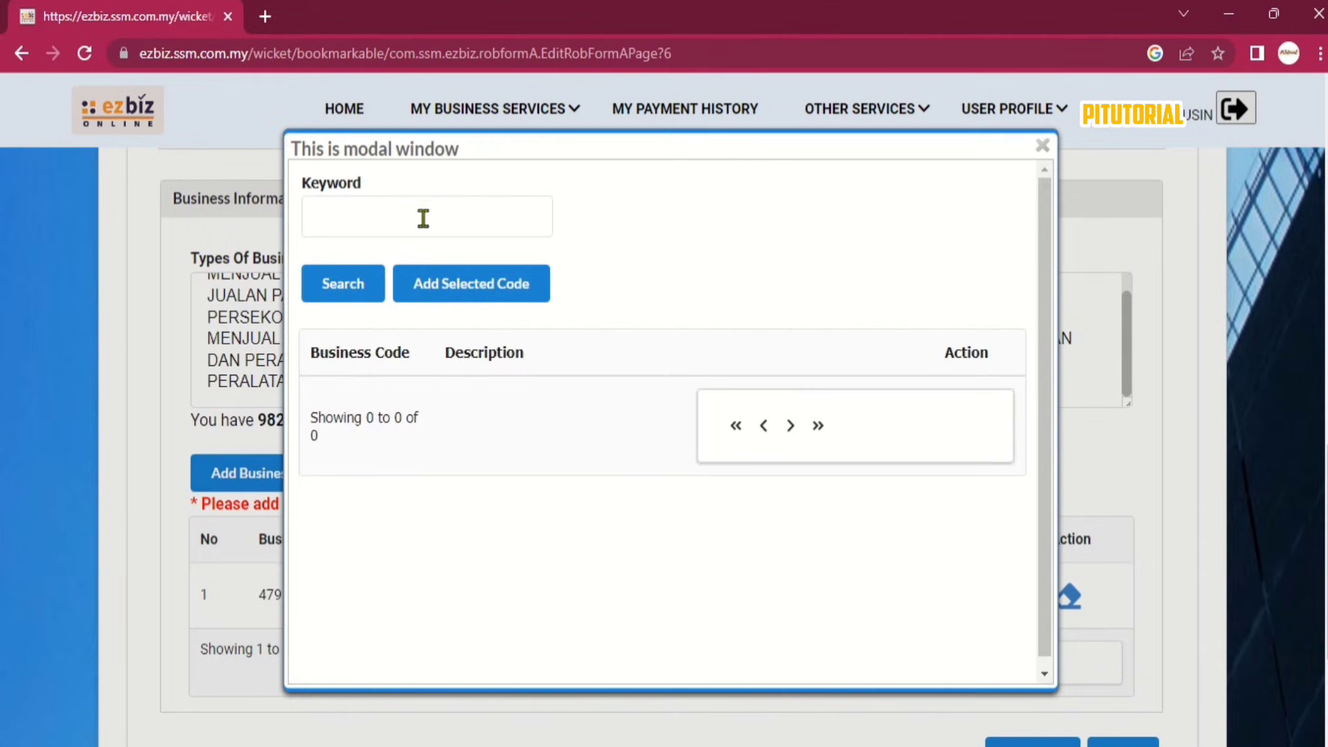
left_click(423, 218)
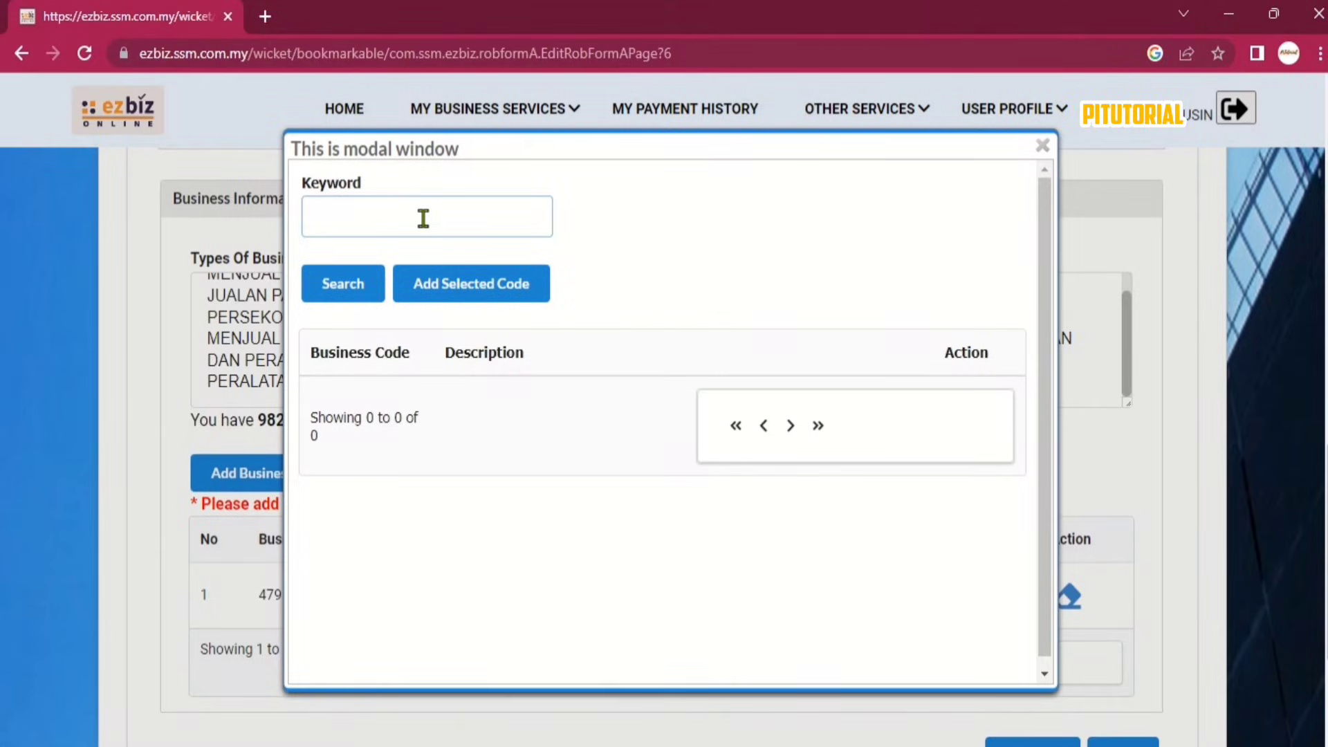
type("RUNCIT")
left_click(344, 282)
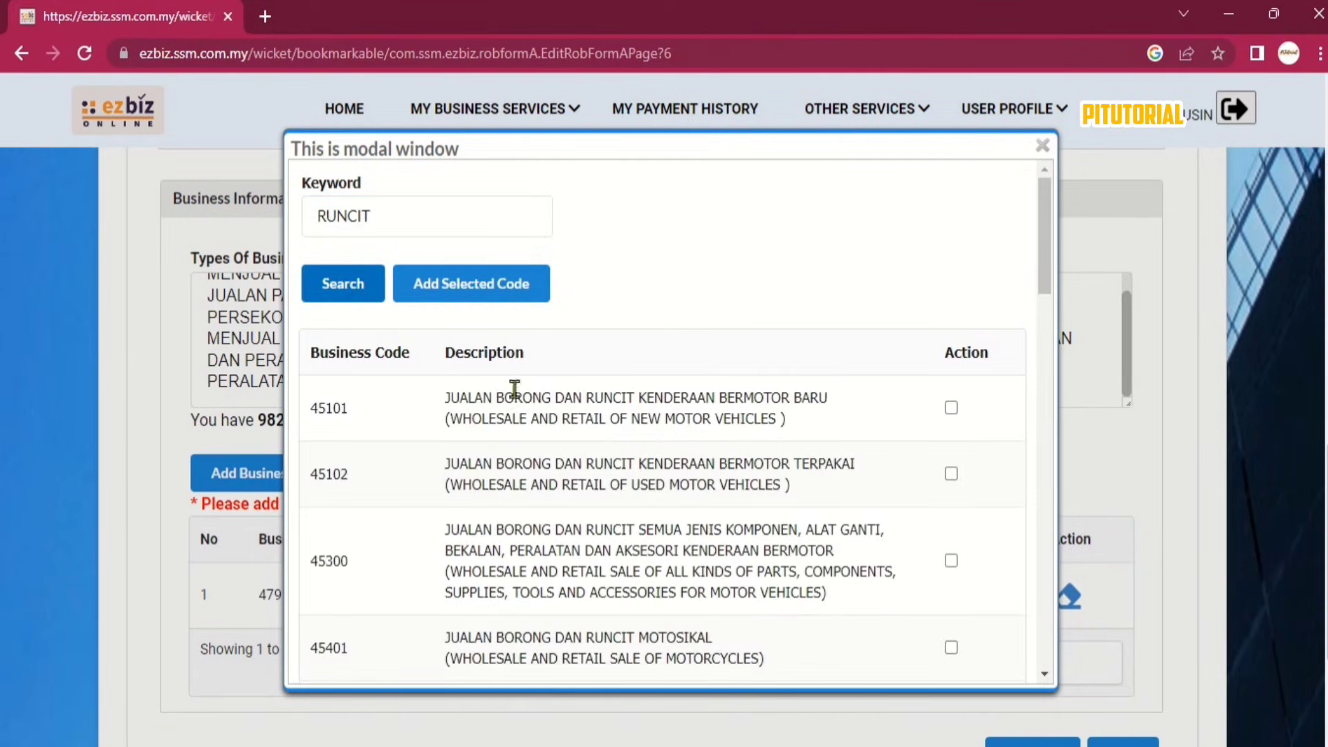
scroll(702, 453, "down", 1)
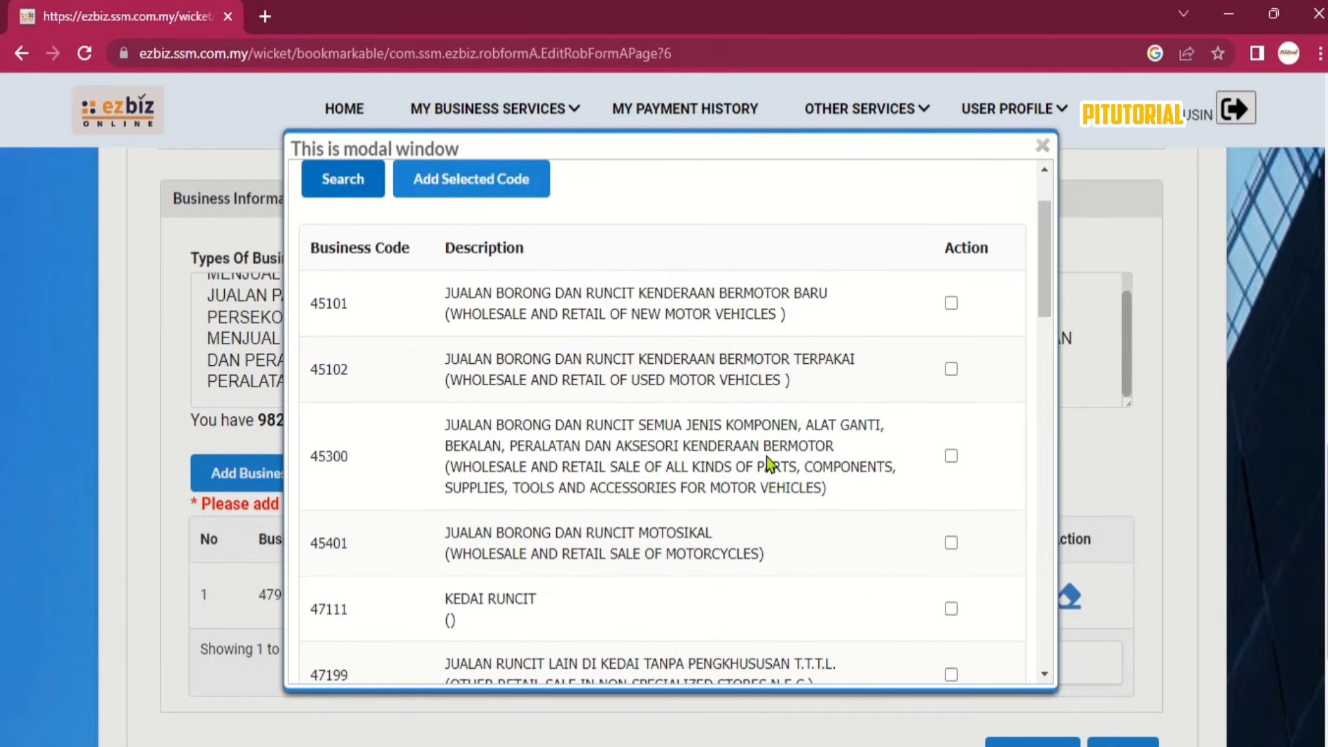
scroll(766, 456, "down", 2)
Add retail codes 47111, 47211, 47212, 47213, 47214, 47215 and 47222 to the list.
left_click(950, 399)
left_click(951, 531)
scroll(828, 502, "down", 1)
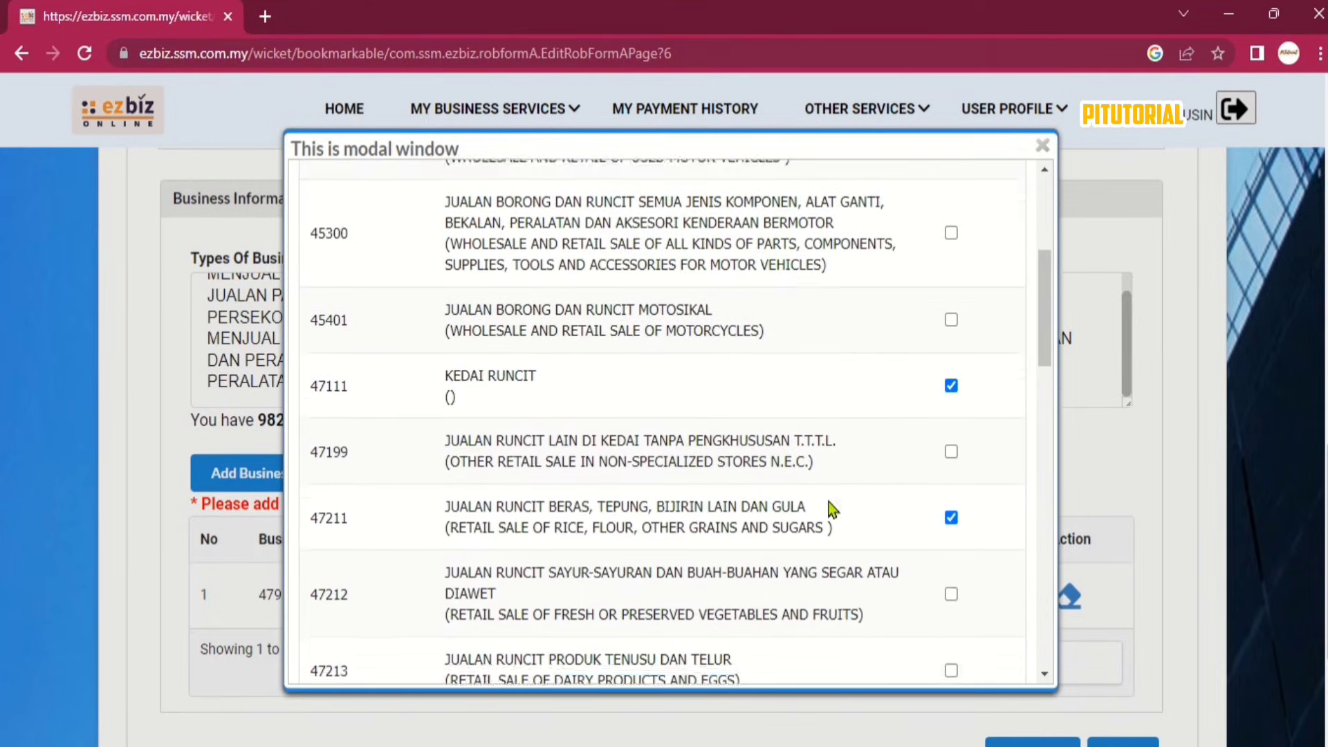
left_click(950, 503)
left_click(951, 579)
scroll(883, 540, "down", 2)
left_click(951, 436)
left_click(951, 512)
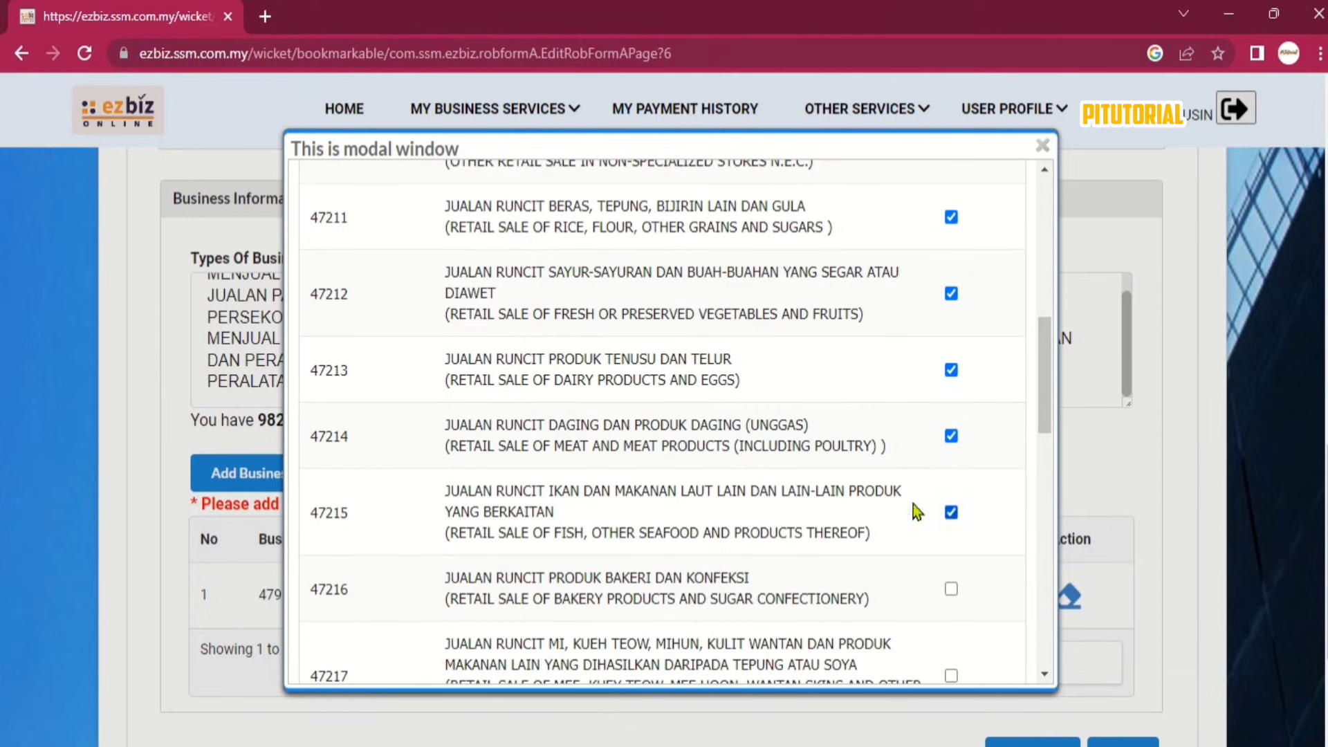
scroll(838, 480, "down", 2)
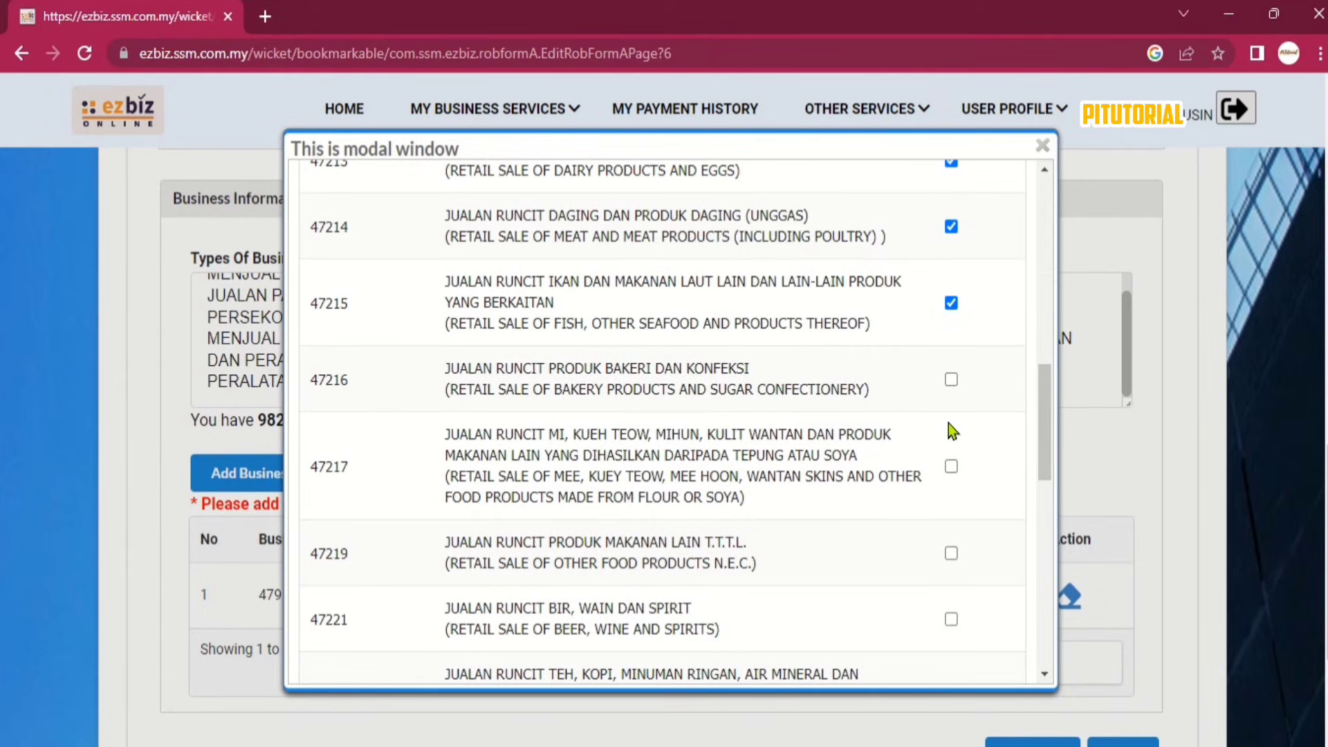
scroll(896, 518, "down", 3)
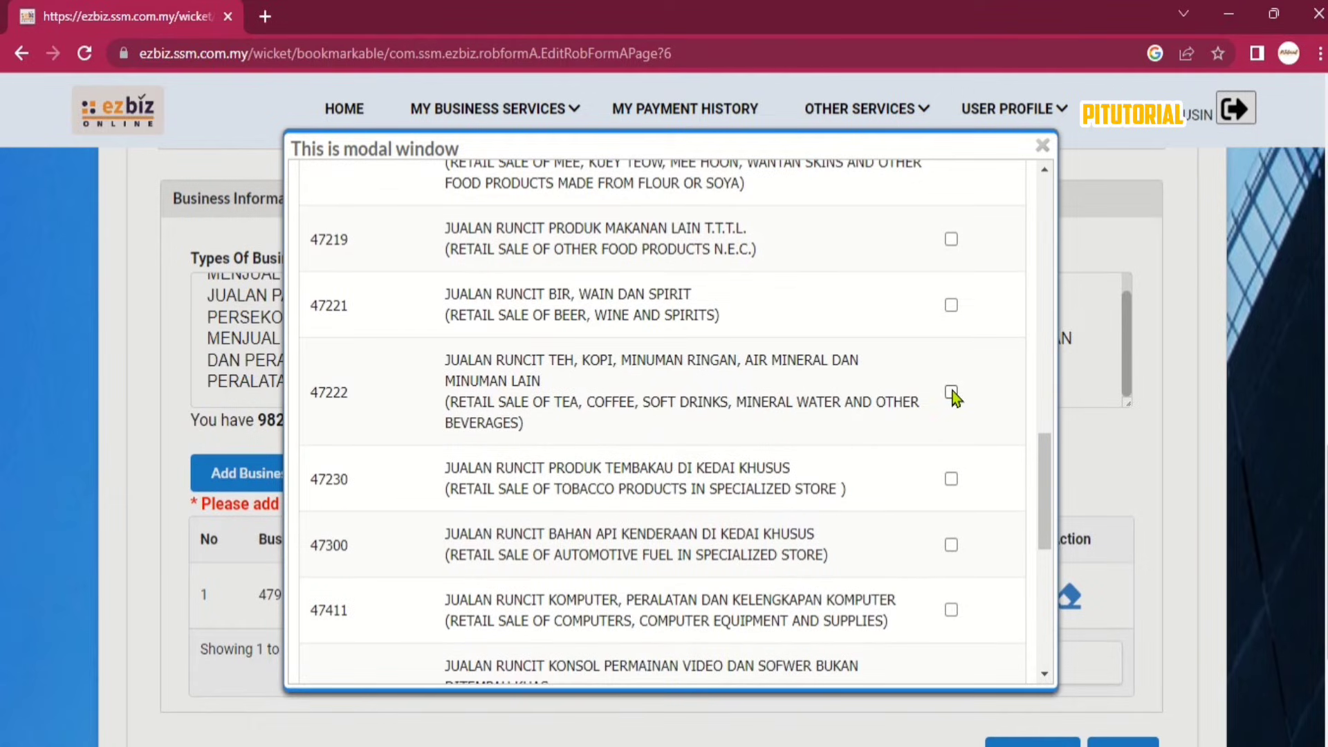
left_click(951, 393)
scroll(957, 487, "down", 1)
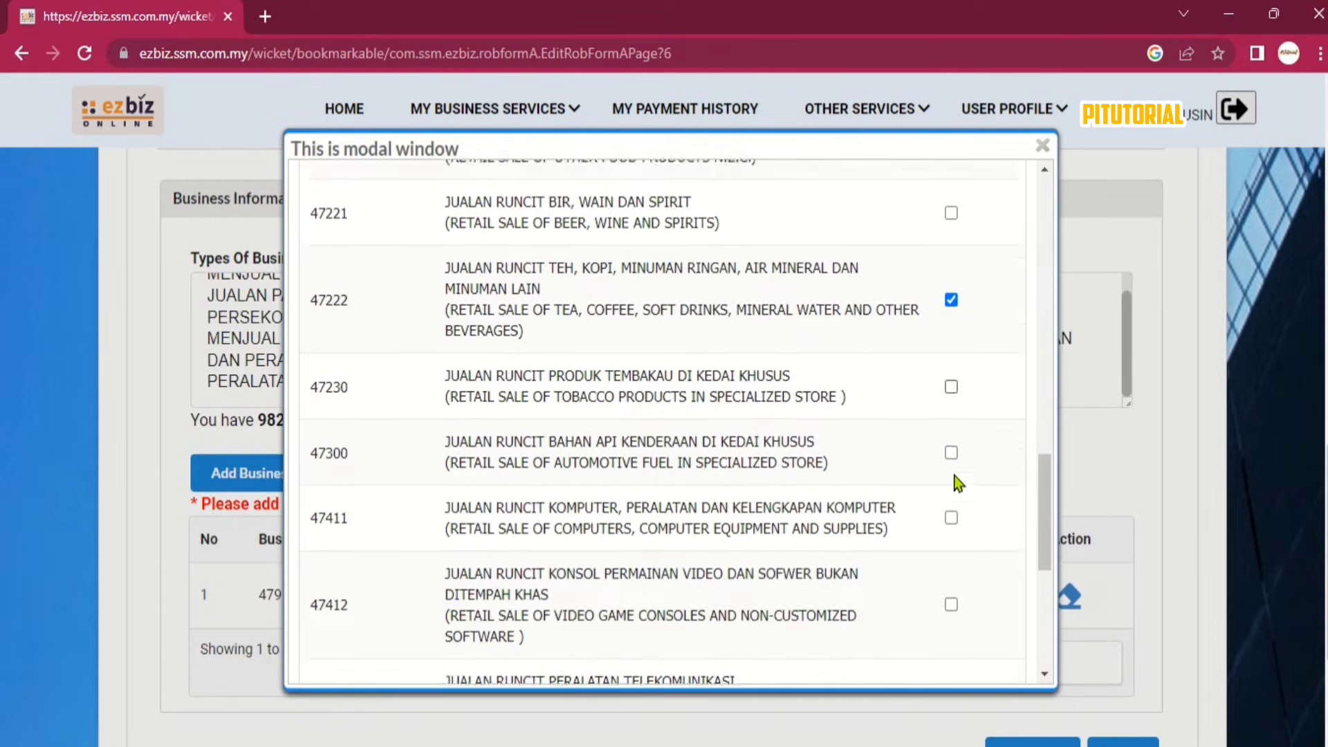
scroll(951, 477, "up", 8)
scroll(950, 472, "up", 2)
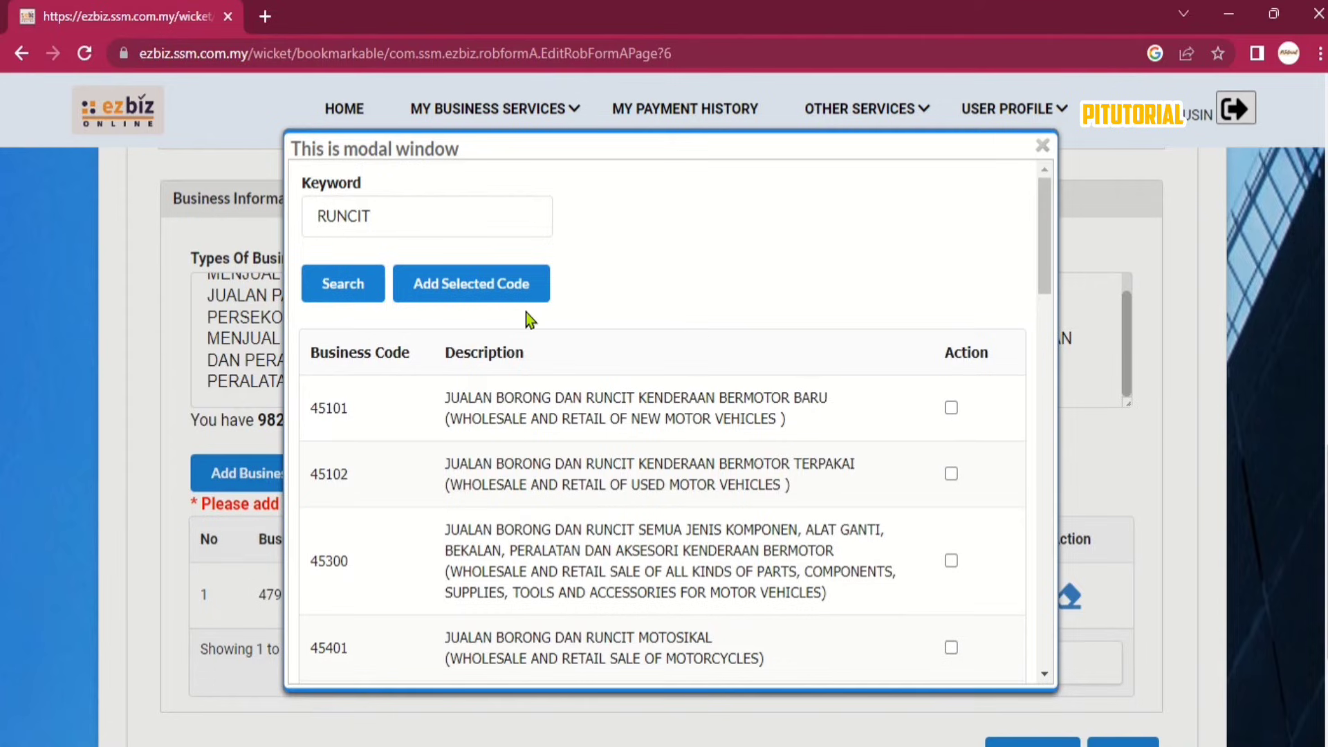
left_click(414, 292)
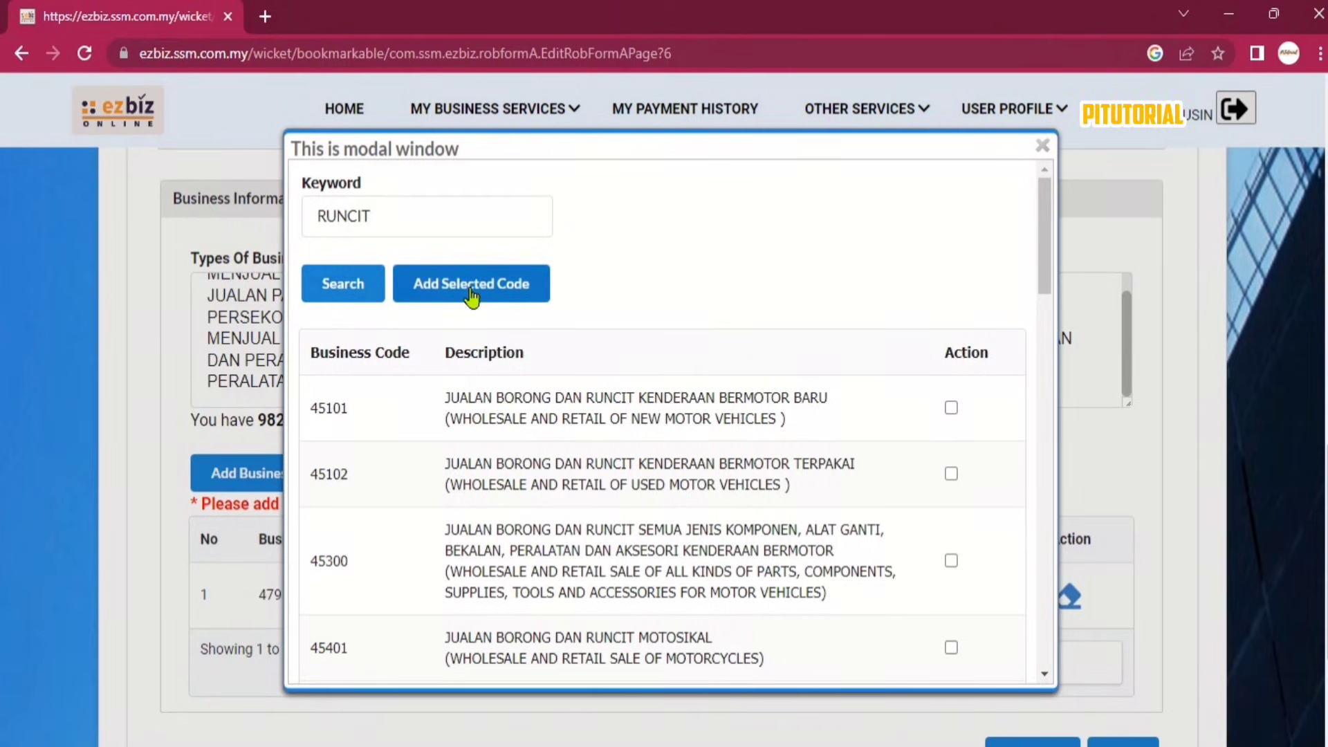
Search the business codes again with the keyword MAKANAN.
scroll(715, 510, "down", 5)
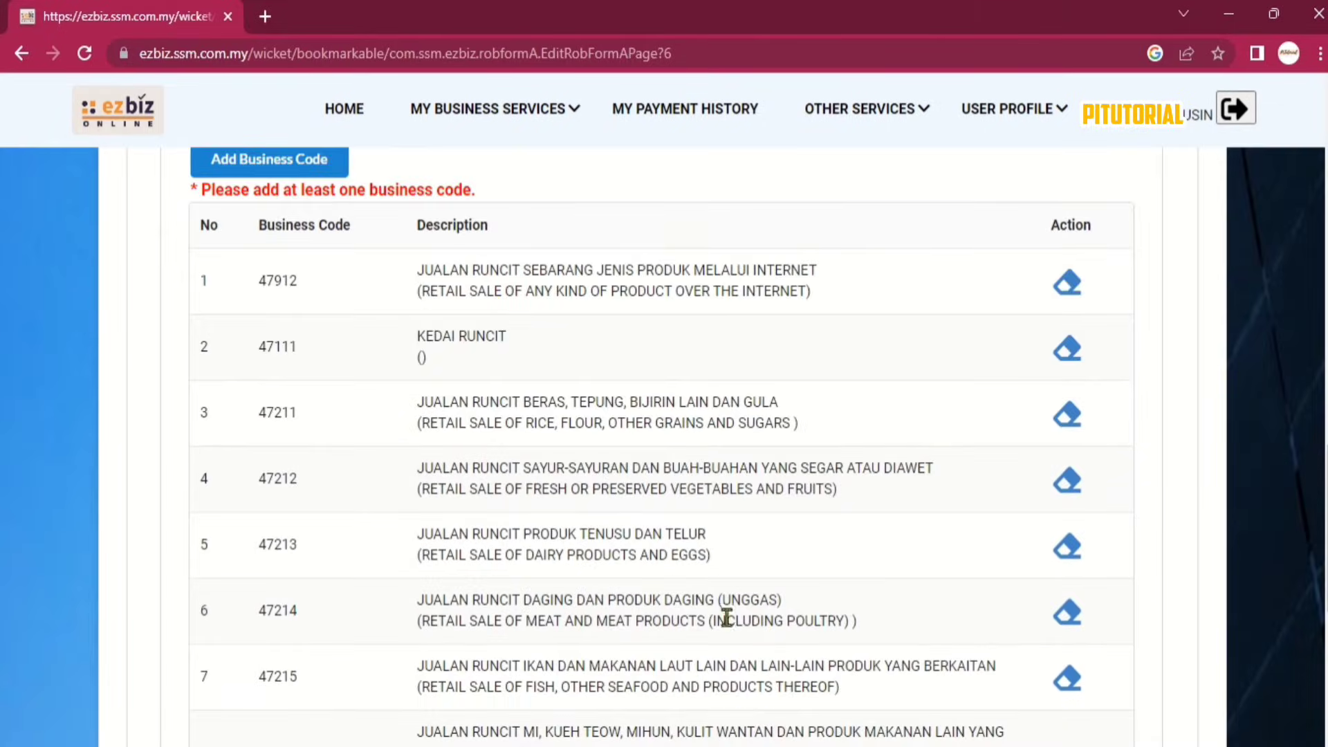
scroll(595, 511, "down", 5)
scroll(599, 518, "up", 4)
scroll(598, 509, "up", 4)
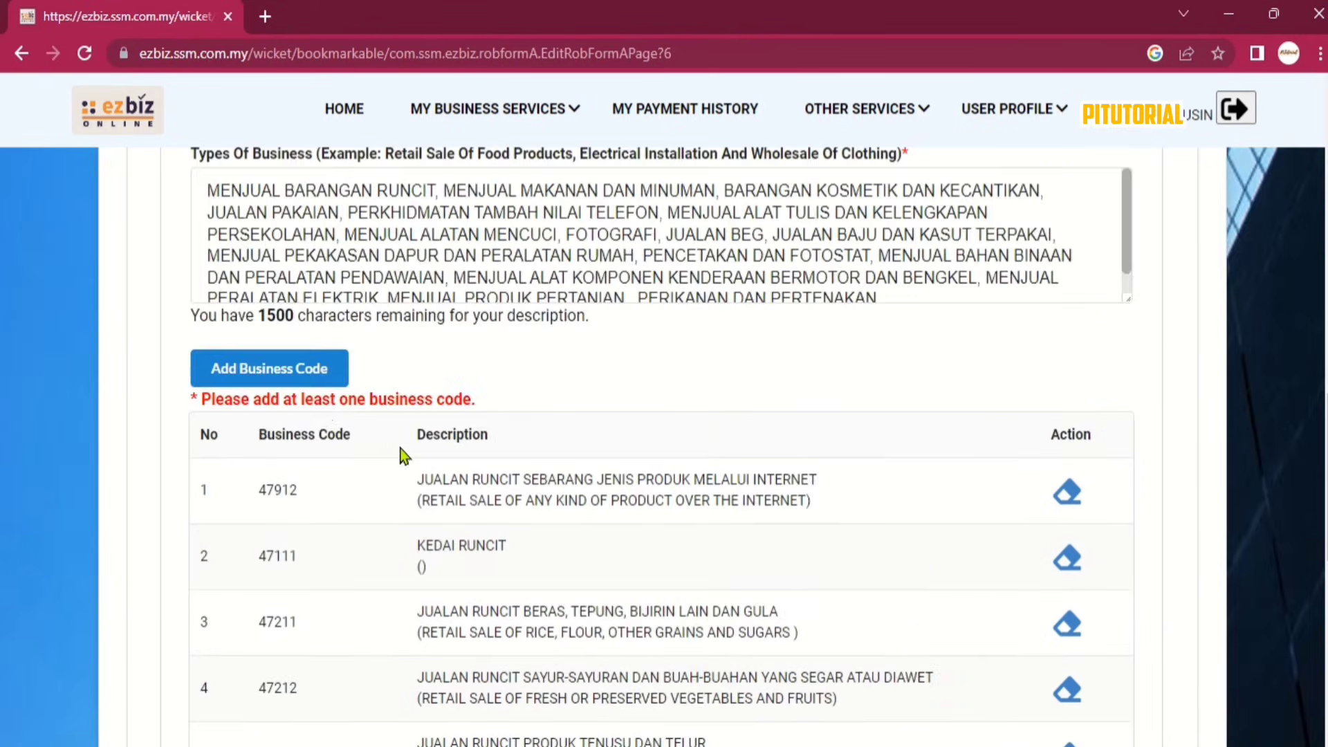
left_click(289, 384)
left_click(371, 213)
type("MAKANAN")
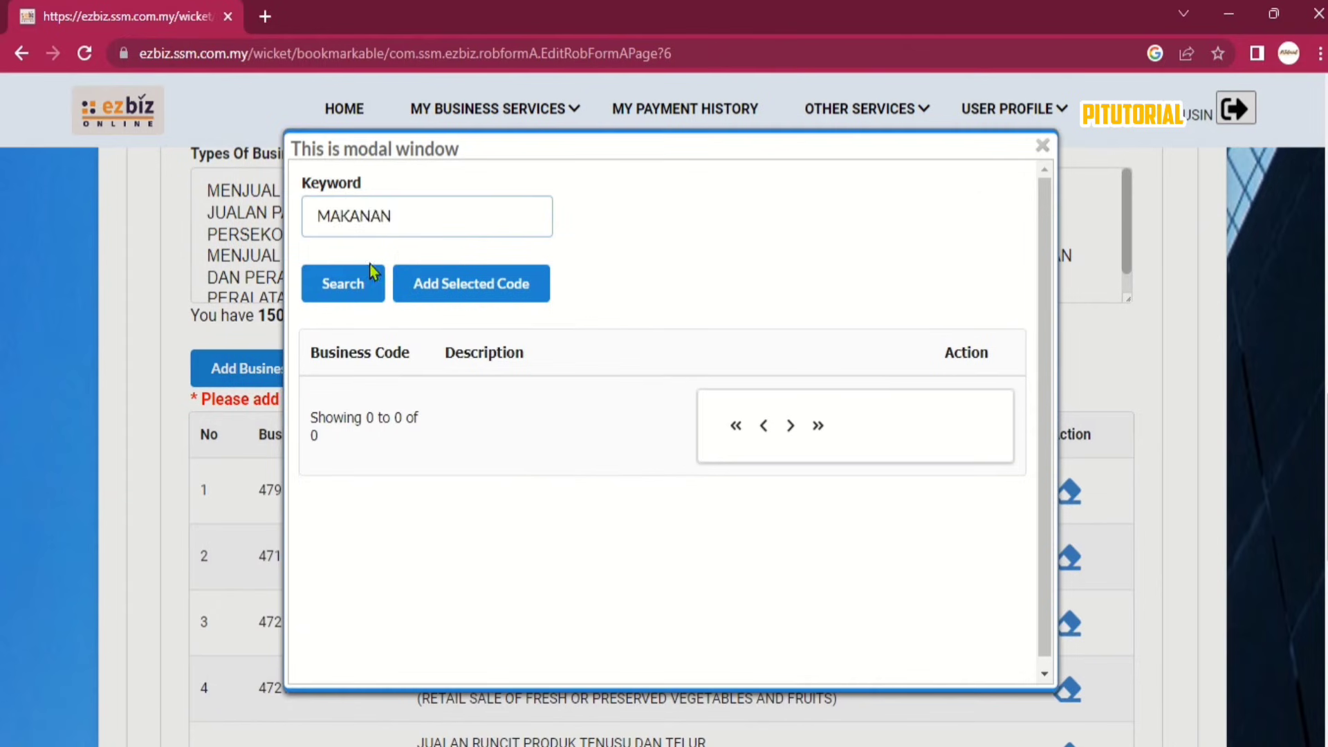
left_click(376, 272)
Add food codes 56106, 56107 and 56210 to the business code list.
scroll(691, 415, "down", 10)
left_click(951, 571)
scroll(939, 567, "down", 3)
left_click(951, 449)
scroll(951, 450, "down", 1)
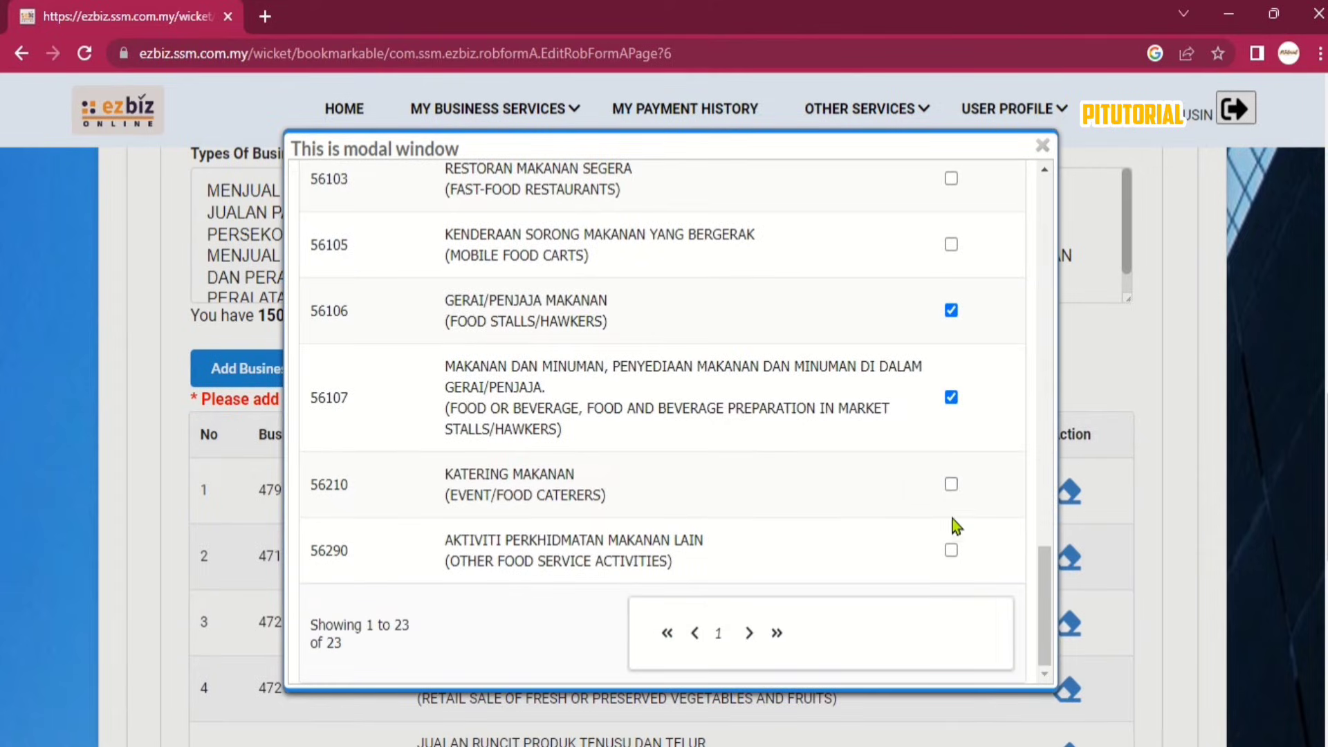
left_click(950, 484)
scroll(607, 523, "up", 10)
scroll(583, 523, "down", 1)
scroll(583, 524, "up", 1)
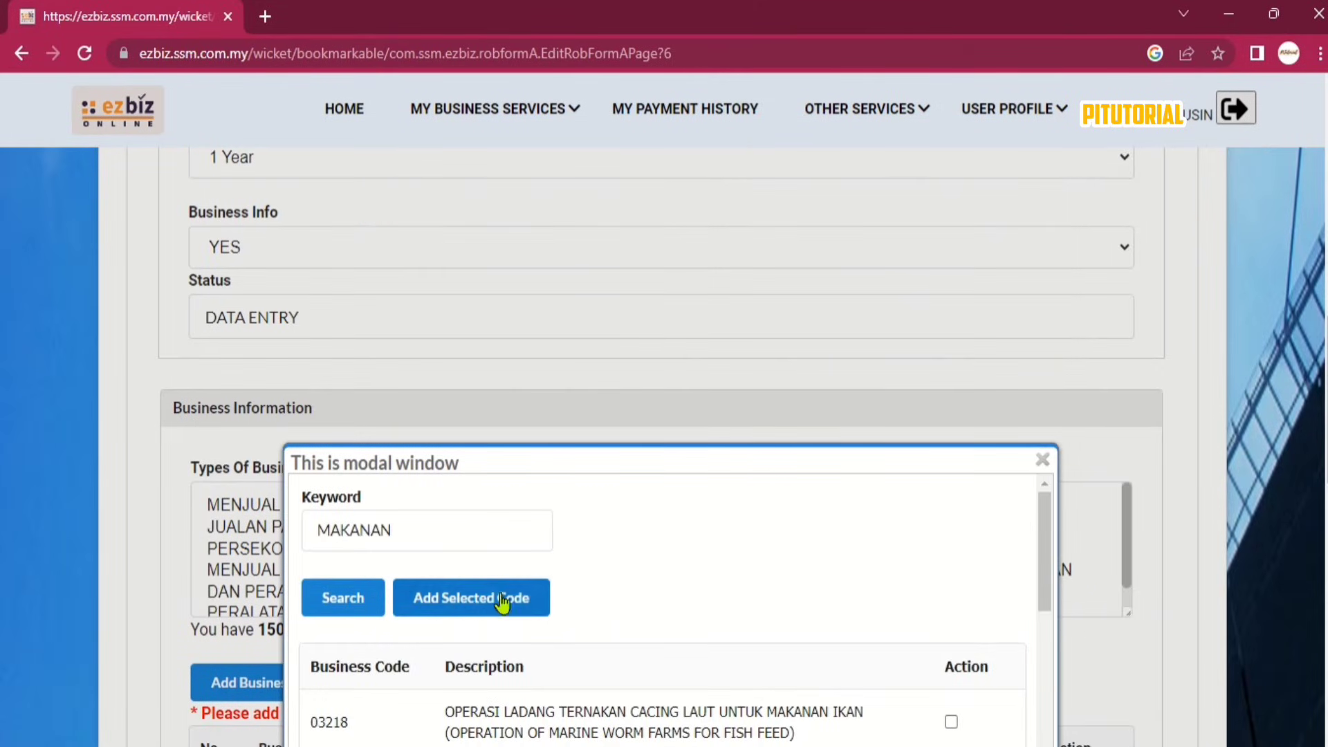
left_click(504, 602)
scroll(741, 430, "down", 20)
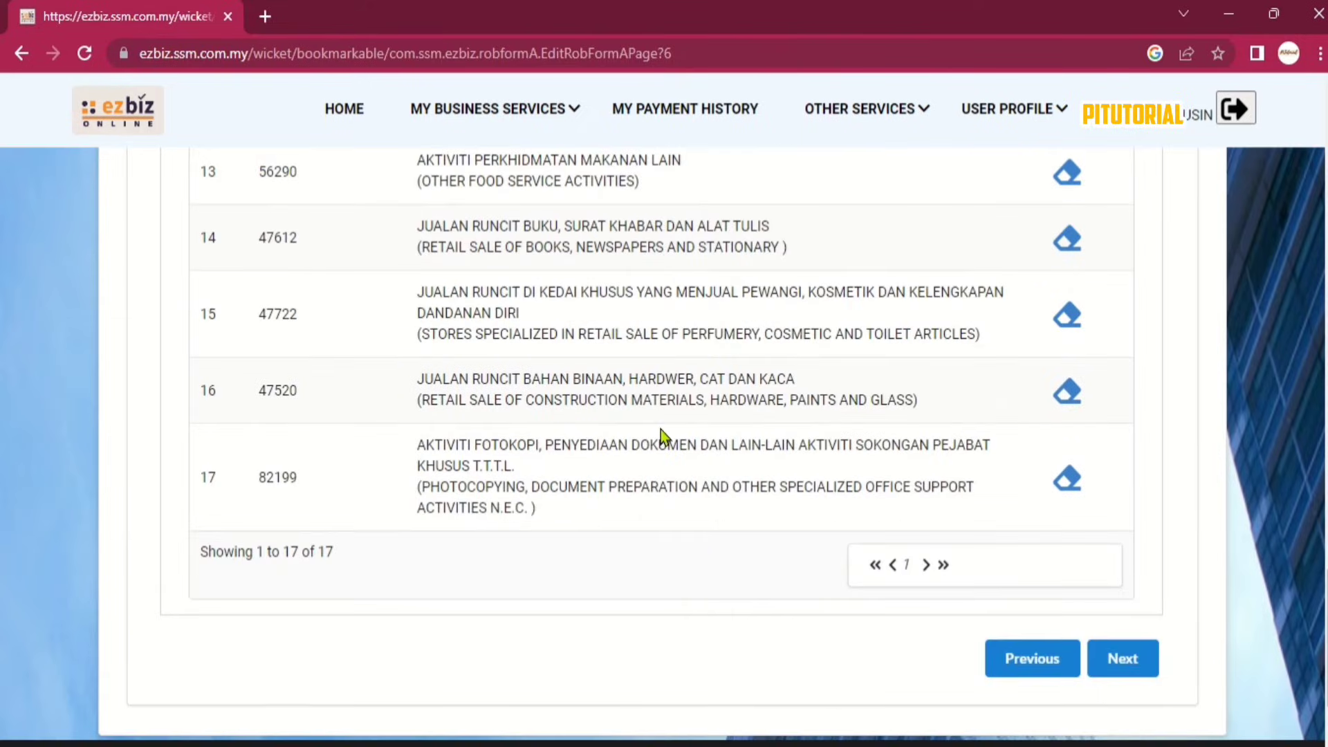
Pass through Owners Information to Fees & Declaration, totalling RM40.00.
left_click(1133, 660)
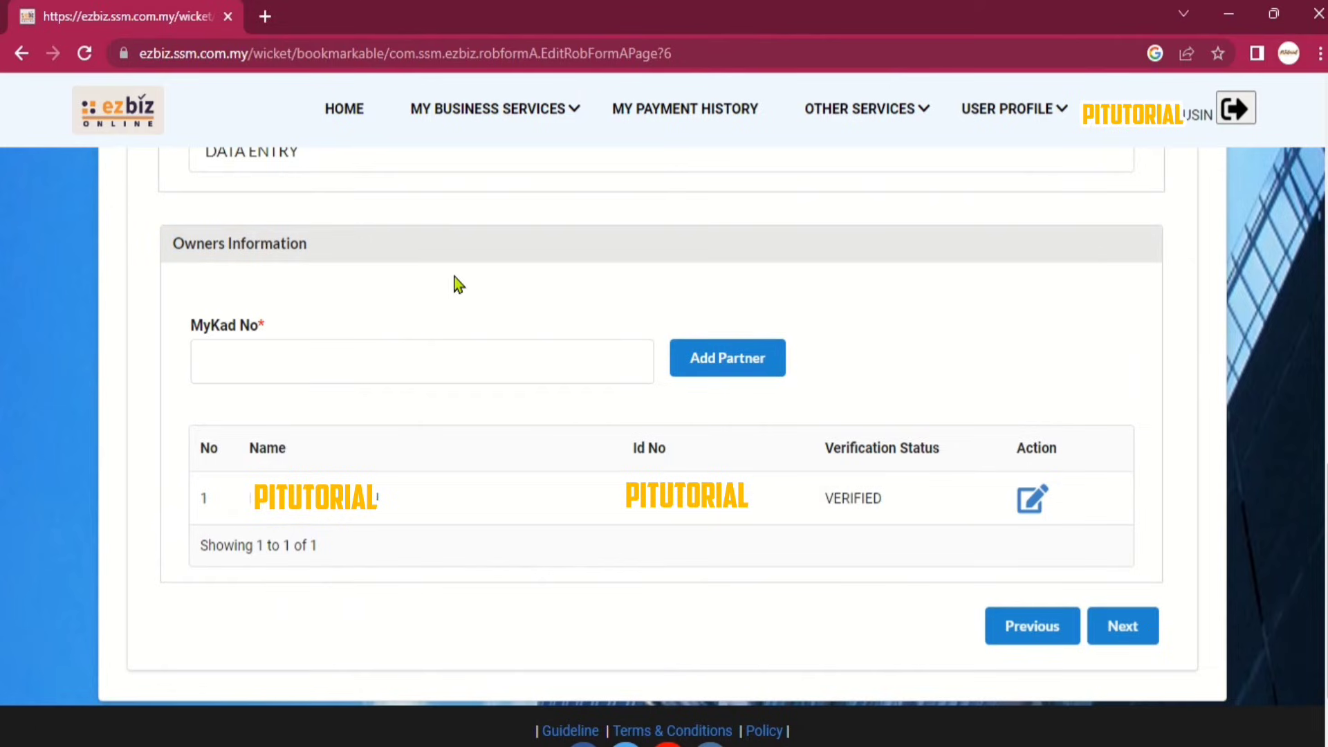
left_click(379, 347)
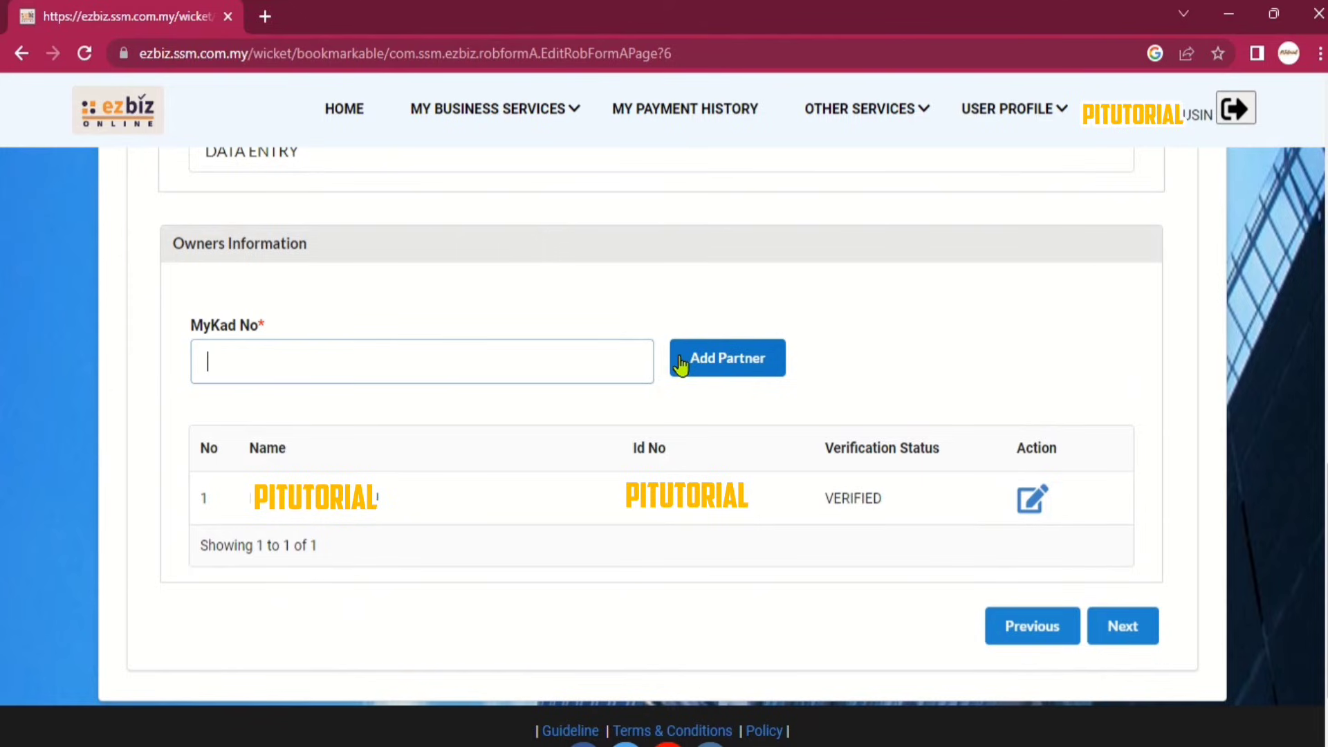
left_click(1130, 632)
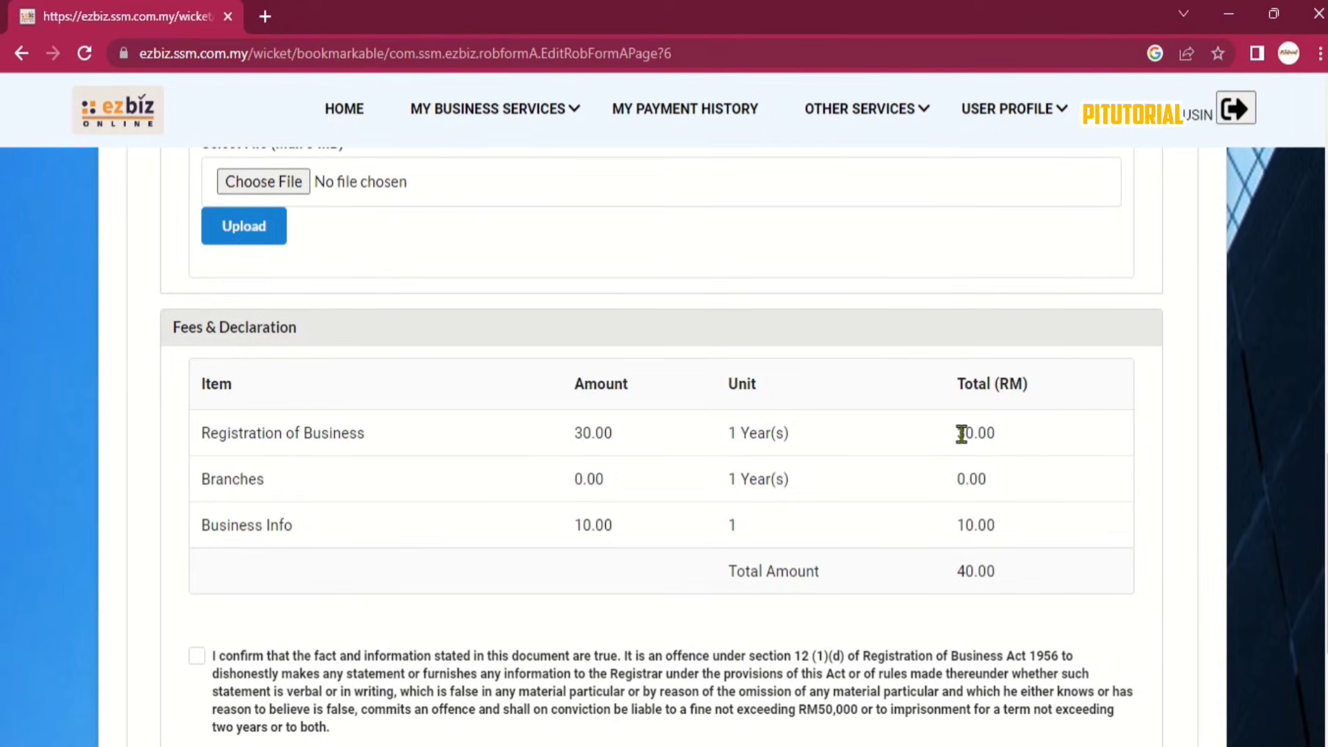
left_click_drag(210, 433, 1005, 441)
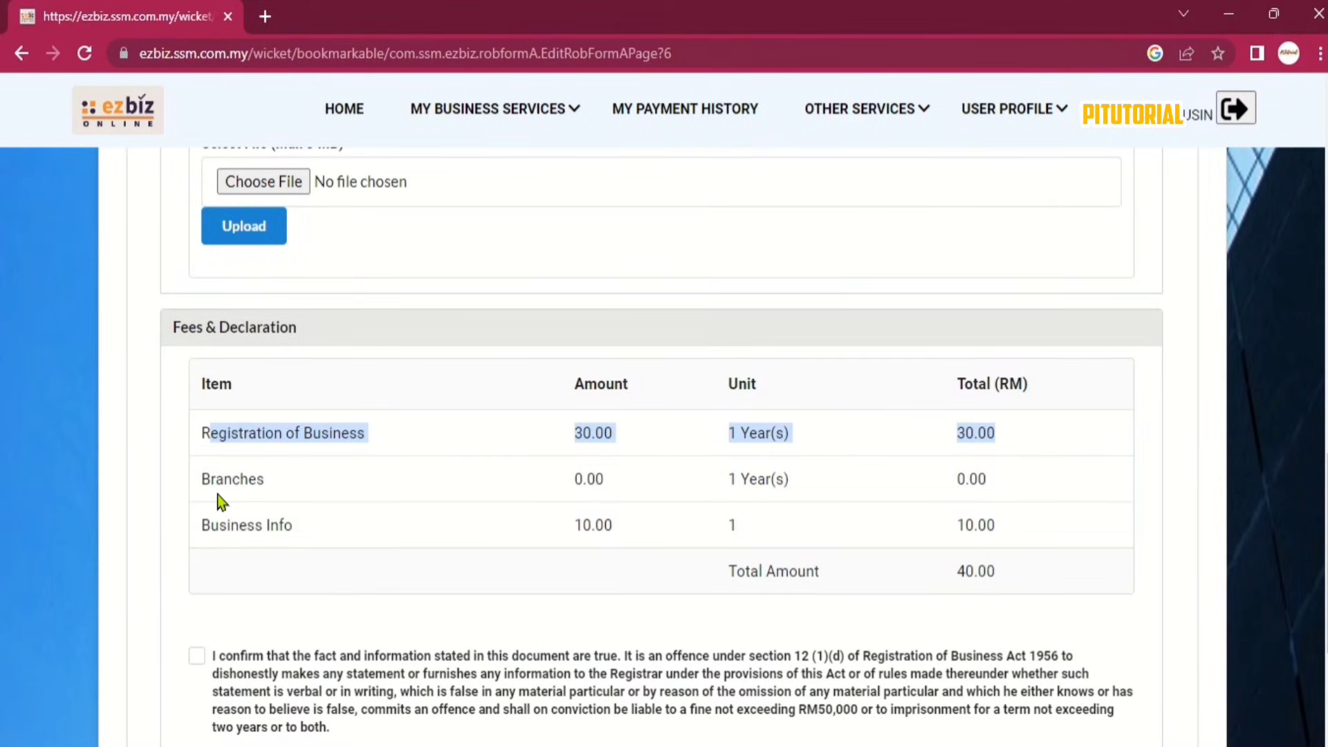
left_click_drag(216, 478, 998, 488)
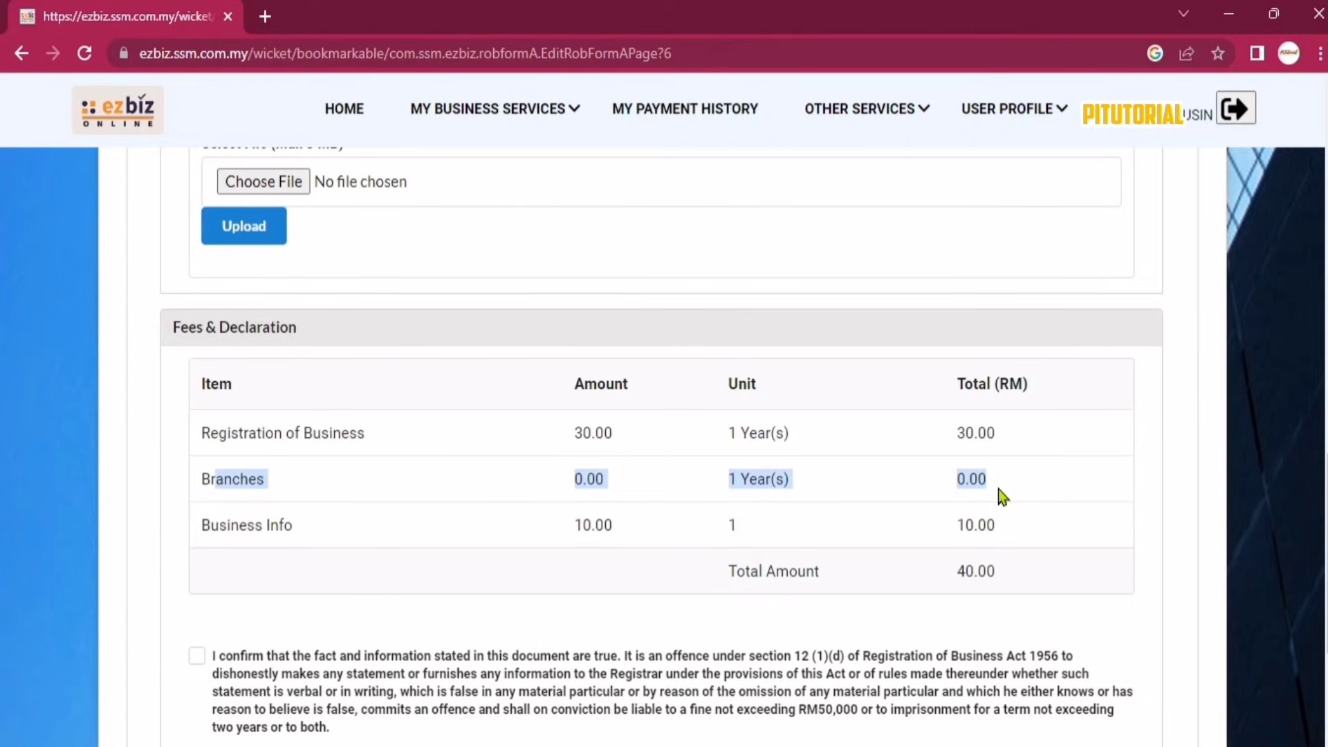
left_click(359, 534)
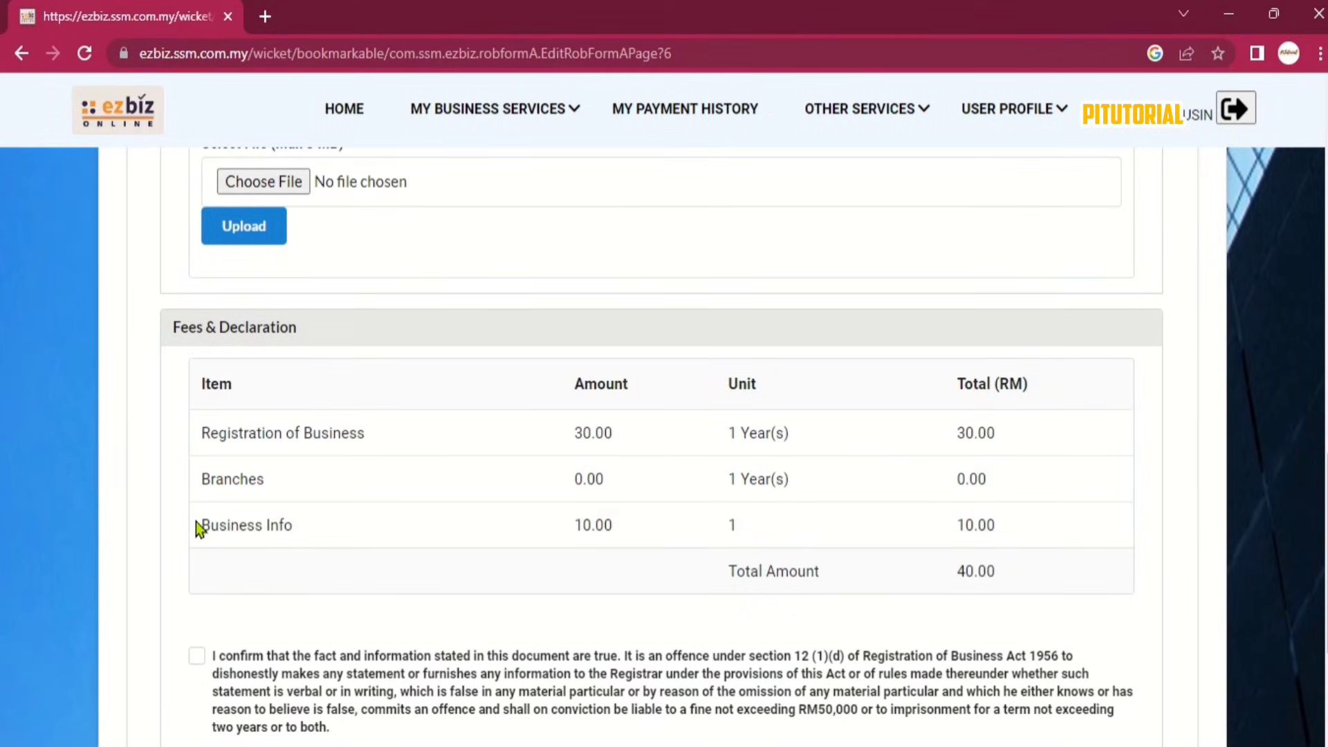
left_click_drag(196, 525, 997, 530)
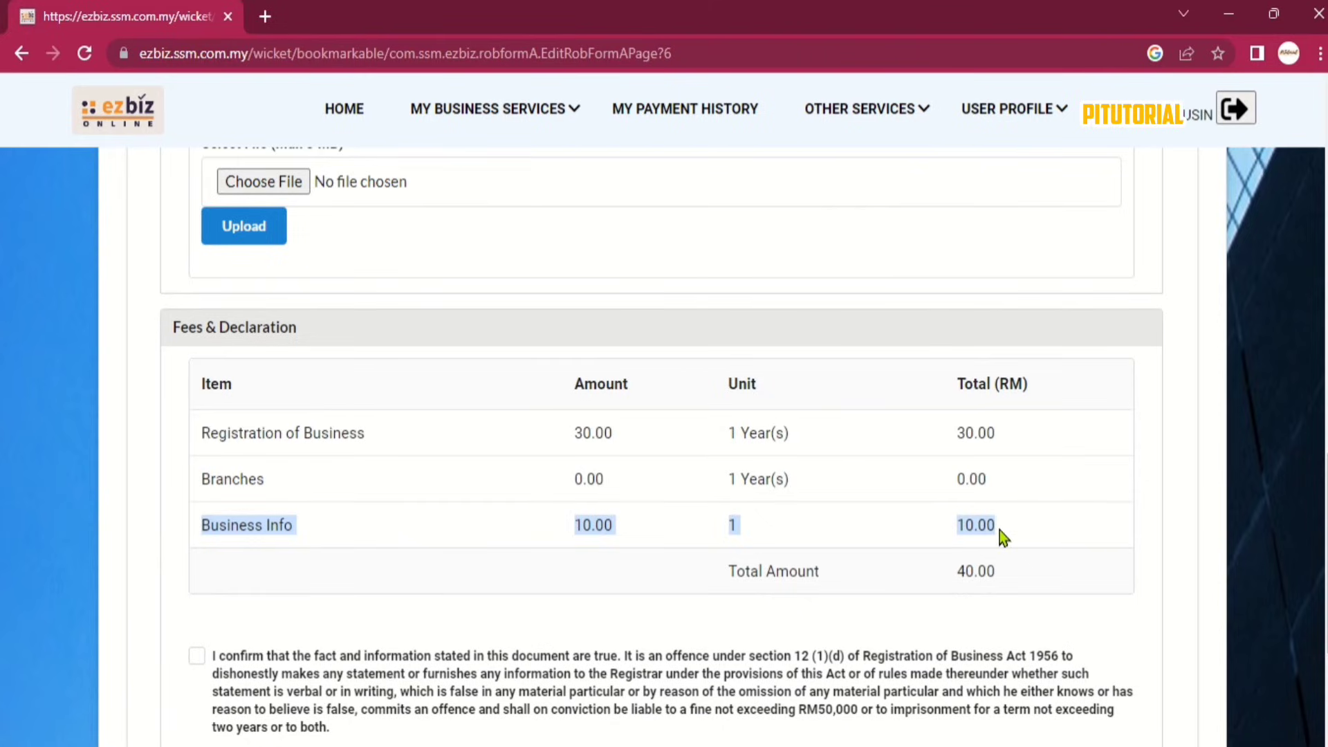
left_click(1014, 571)
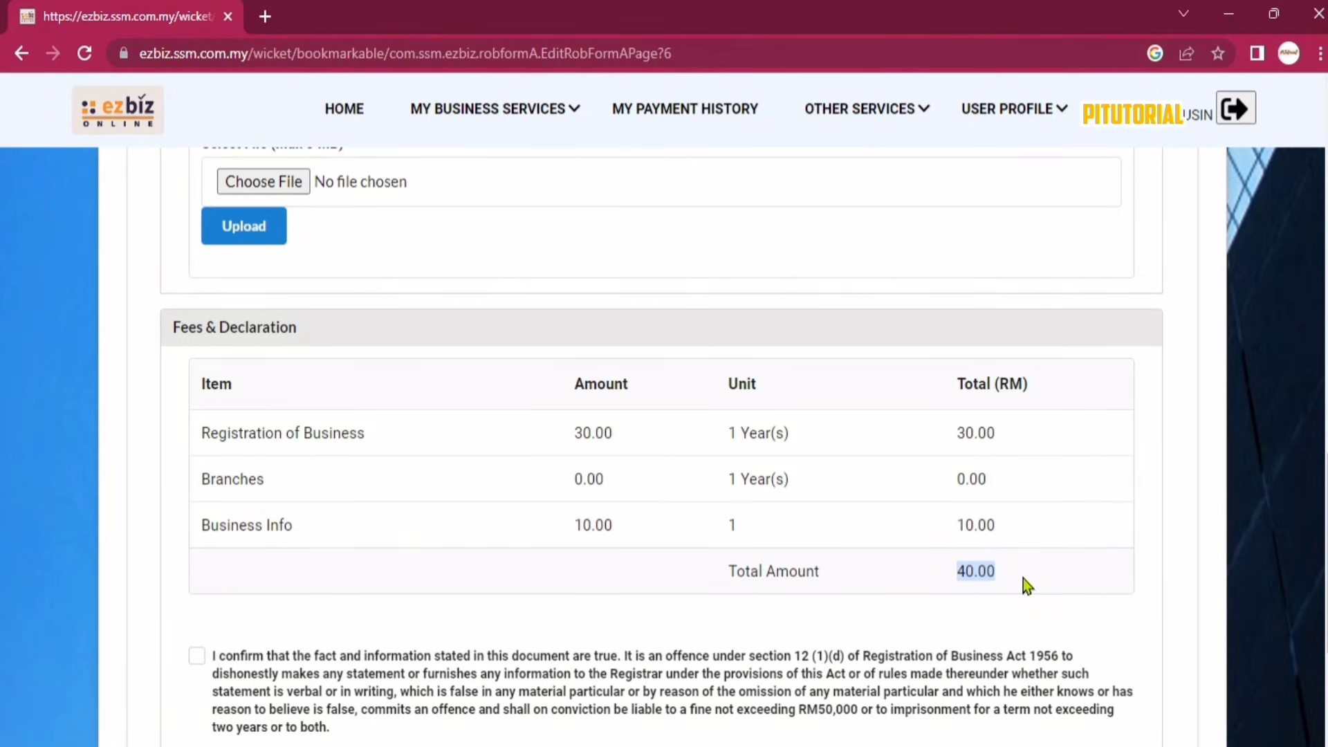
scroll(1023, 579, "down", 3)
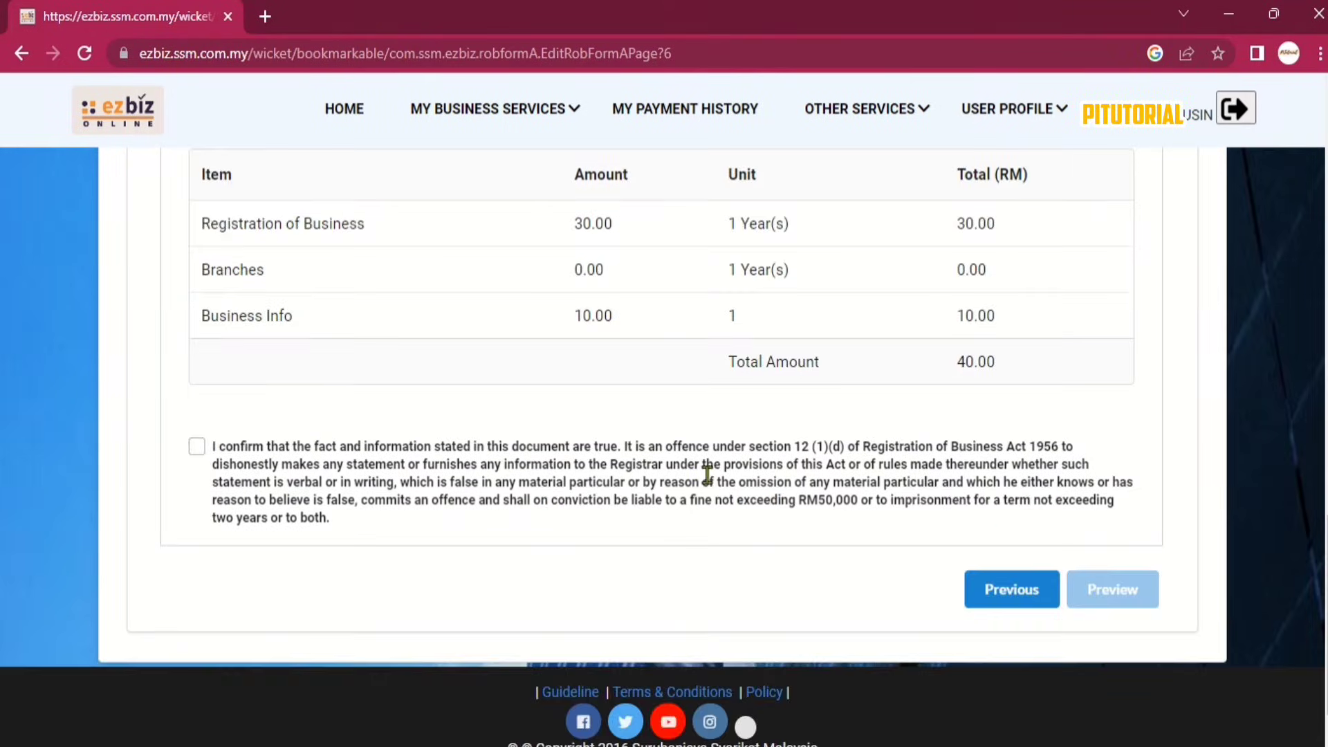
Tick the declaration and preview the application summary.
left_click(196, 447)
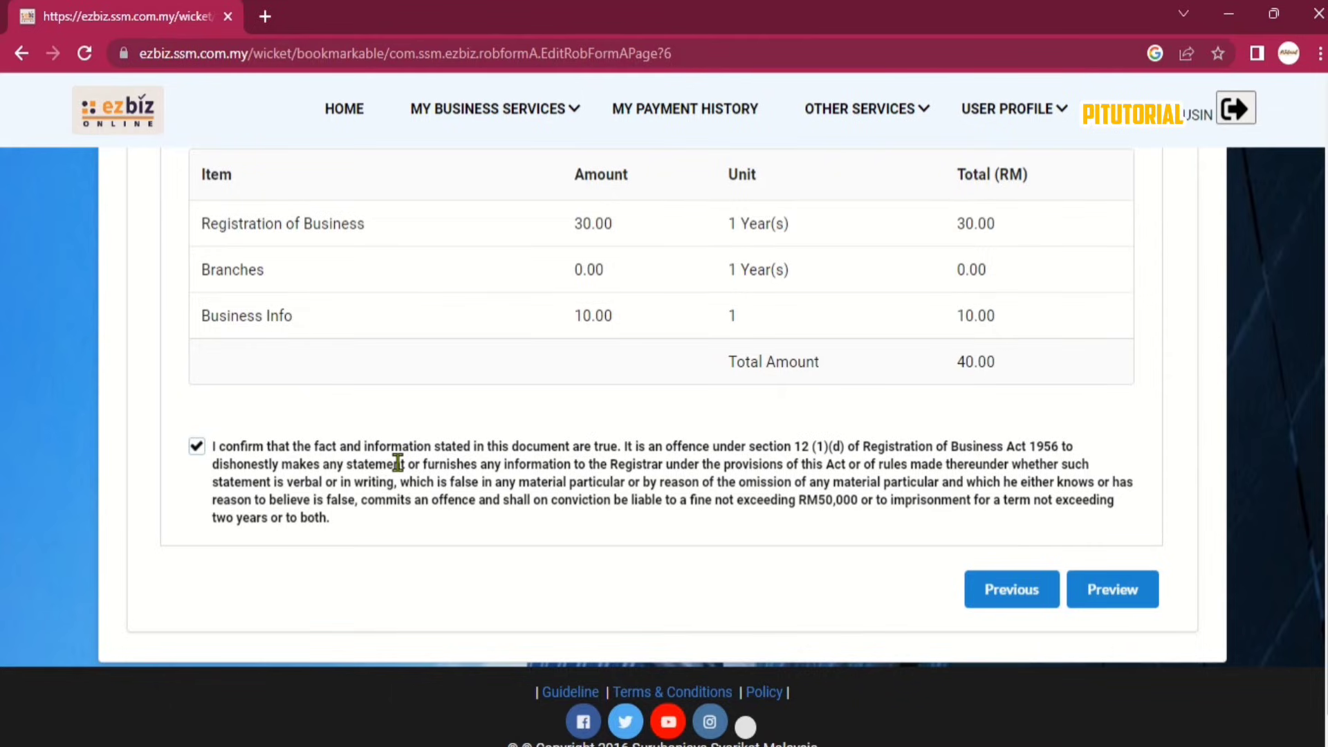
left_click(1103, 595)
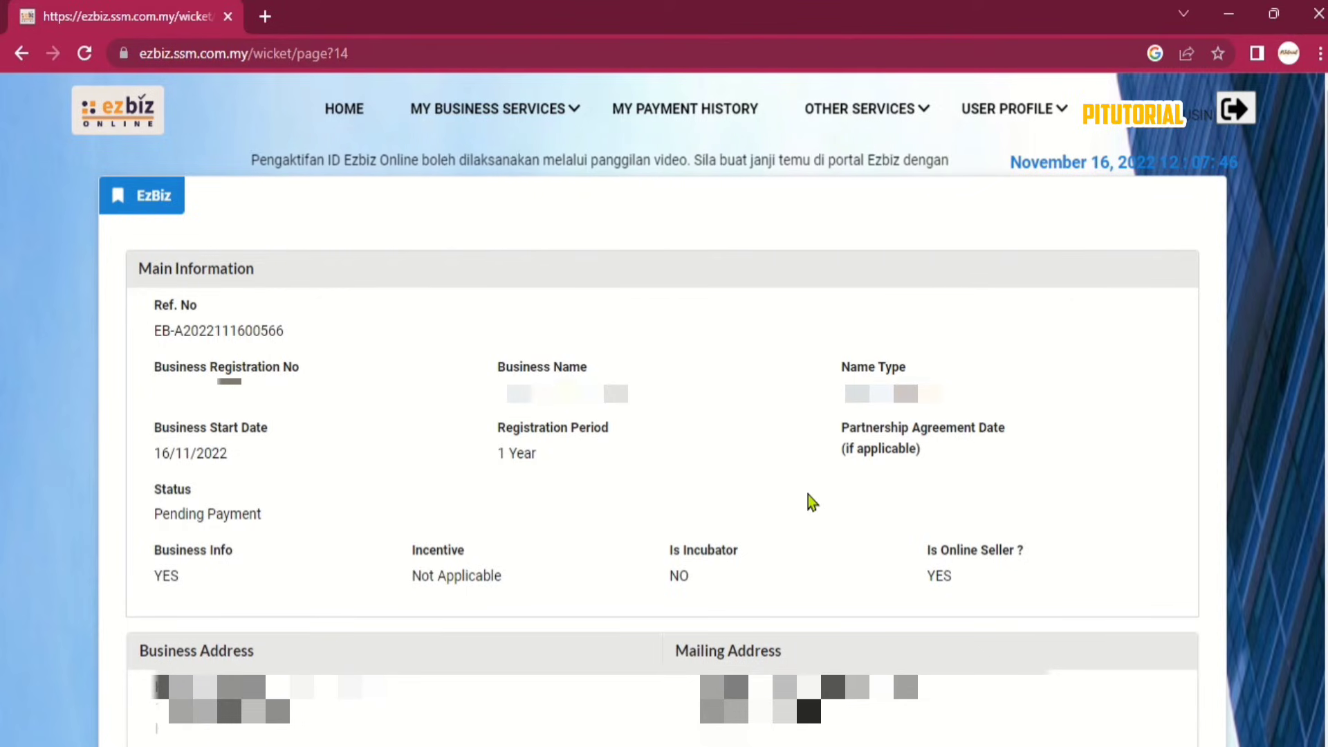
scroll(670, 491, "down", 4)
left_click_drag(136, 343, 276, 343)
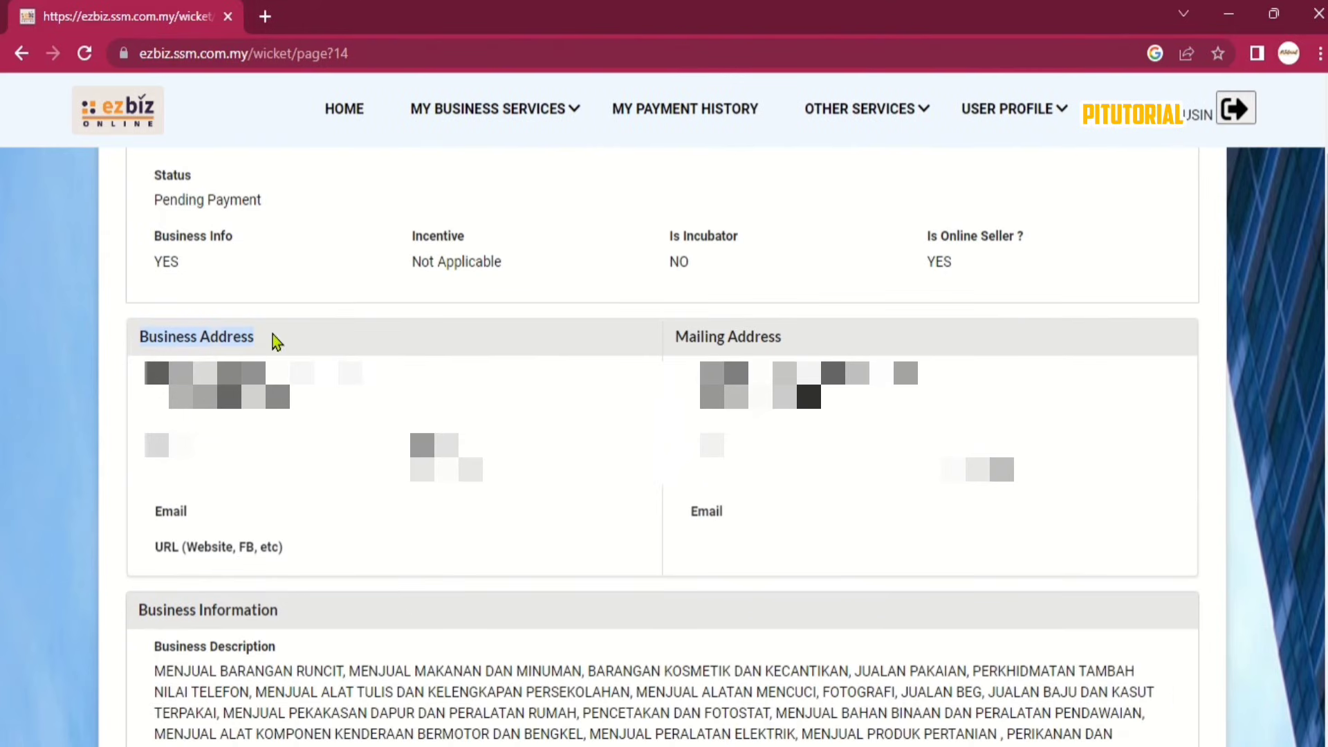
left_click_drag(665, 344, 802, 345)
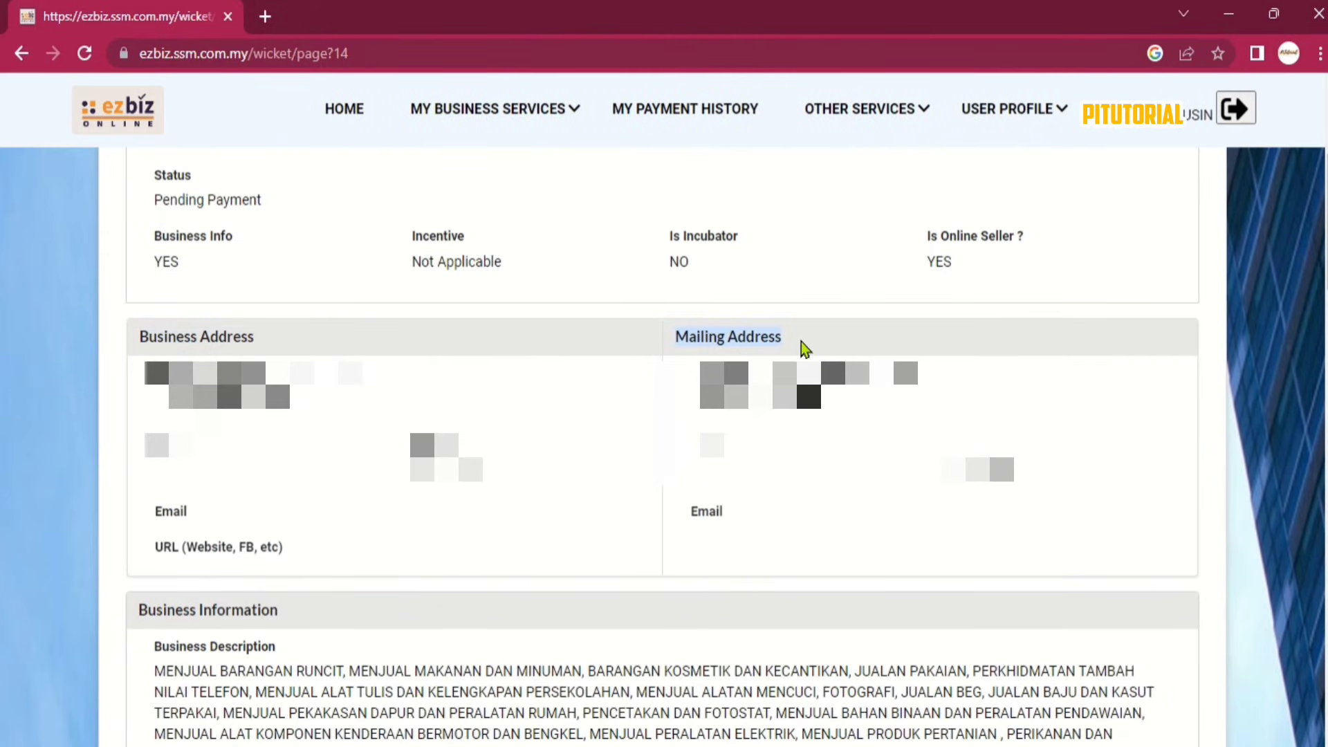
left_click(858, 334)
Review the rest of the summary and submit the application for payment.
scroll(862, 325, "down", 4)
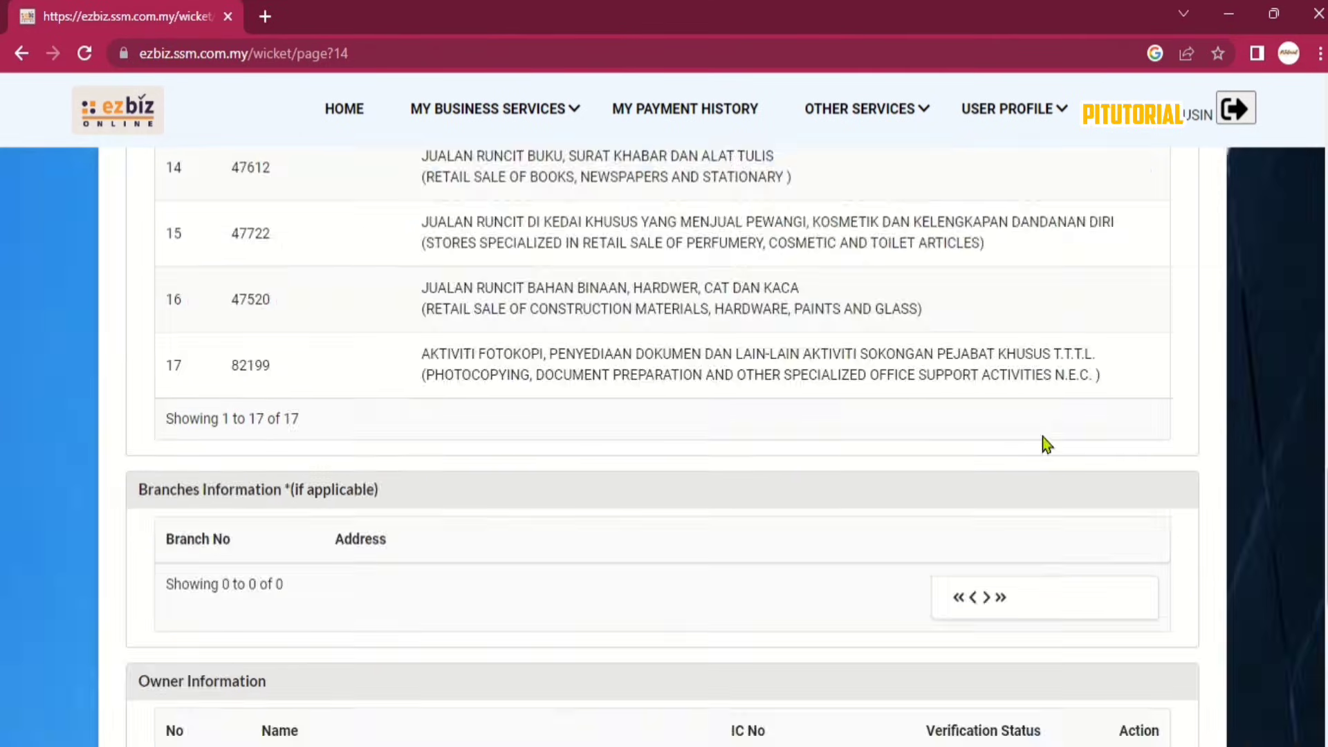
scroll(1043, 437, "down", 8)
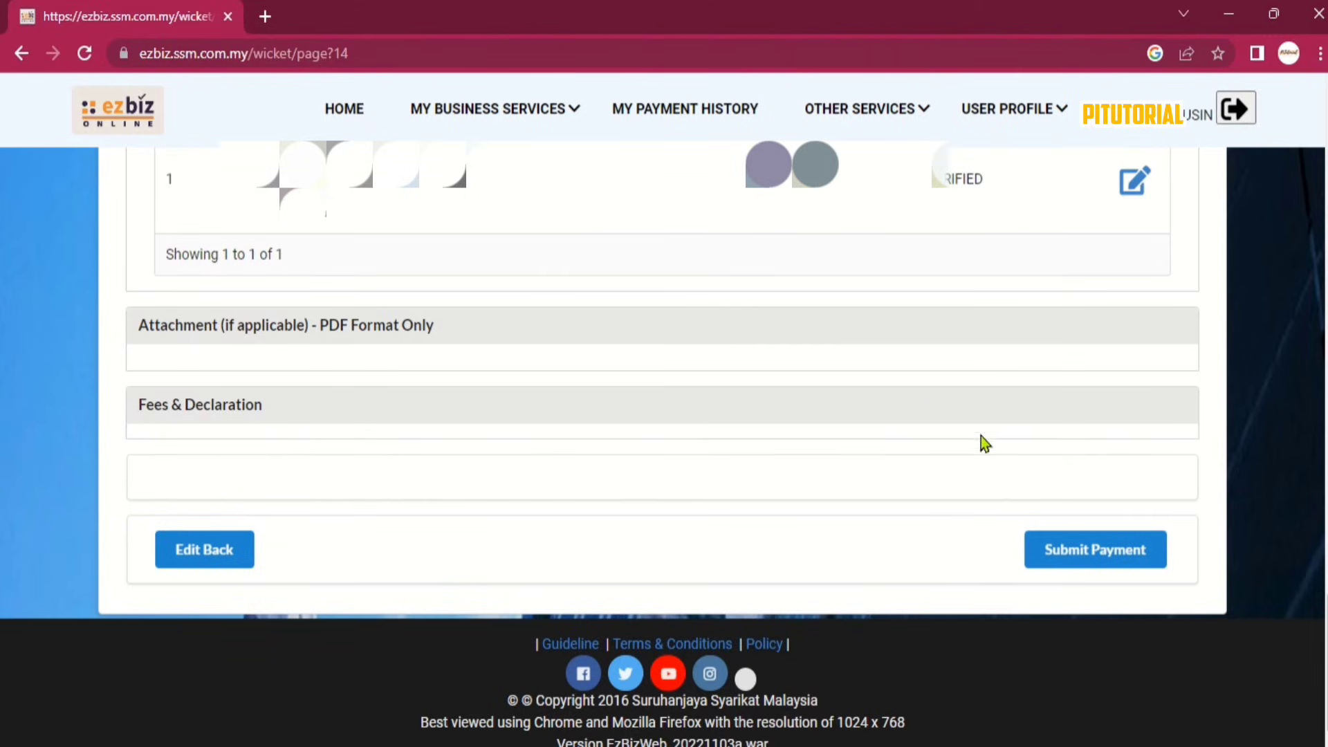
left_click(1086, 554)
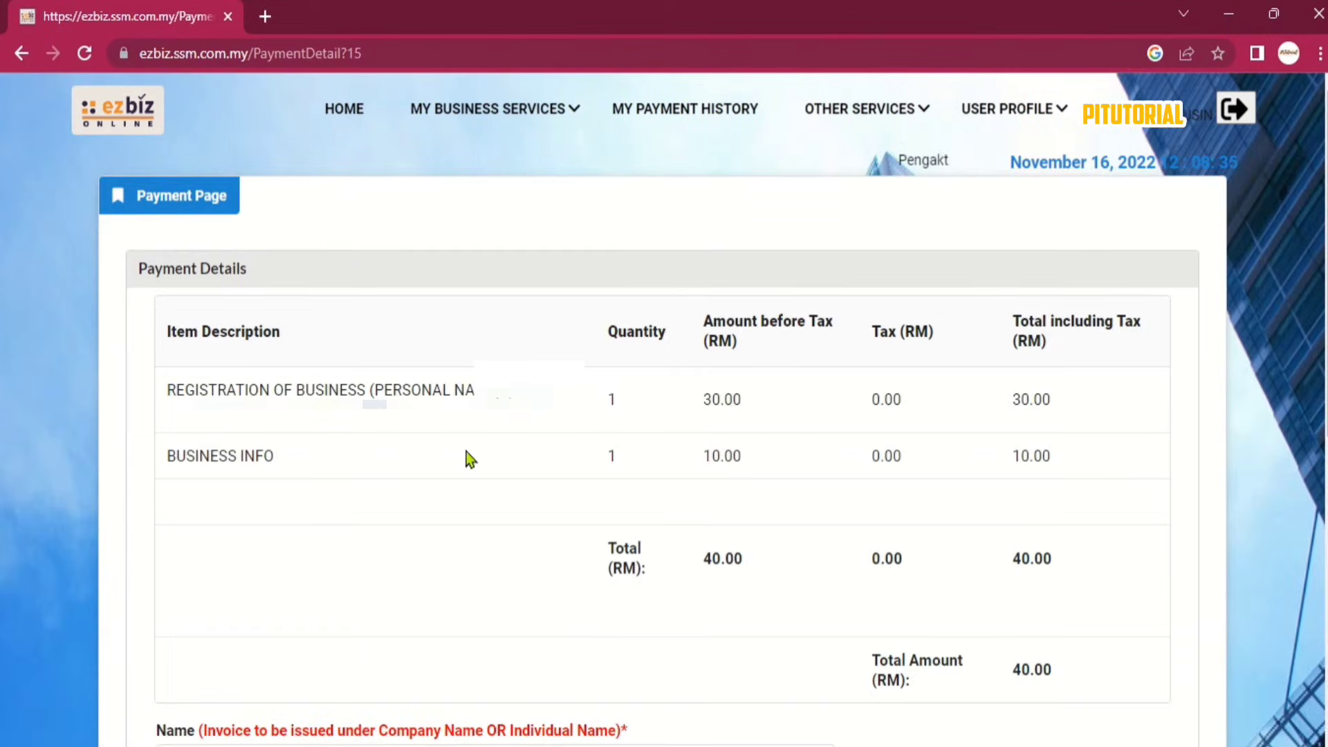
Choose PAY ONLINE for the RM40.00 registration fees.
scroll(1006, 425, "down", 6)
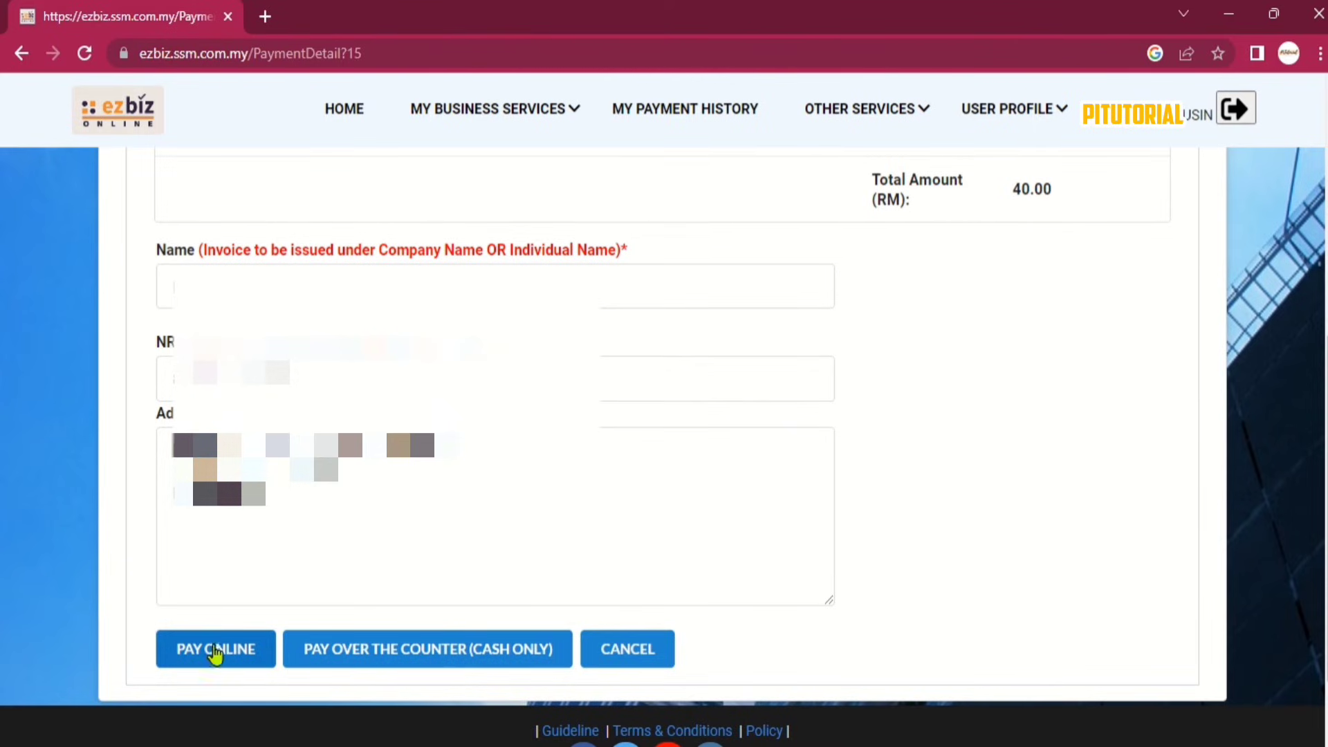
left_click(214, 656)
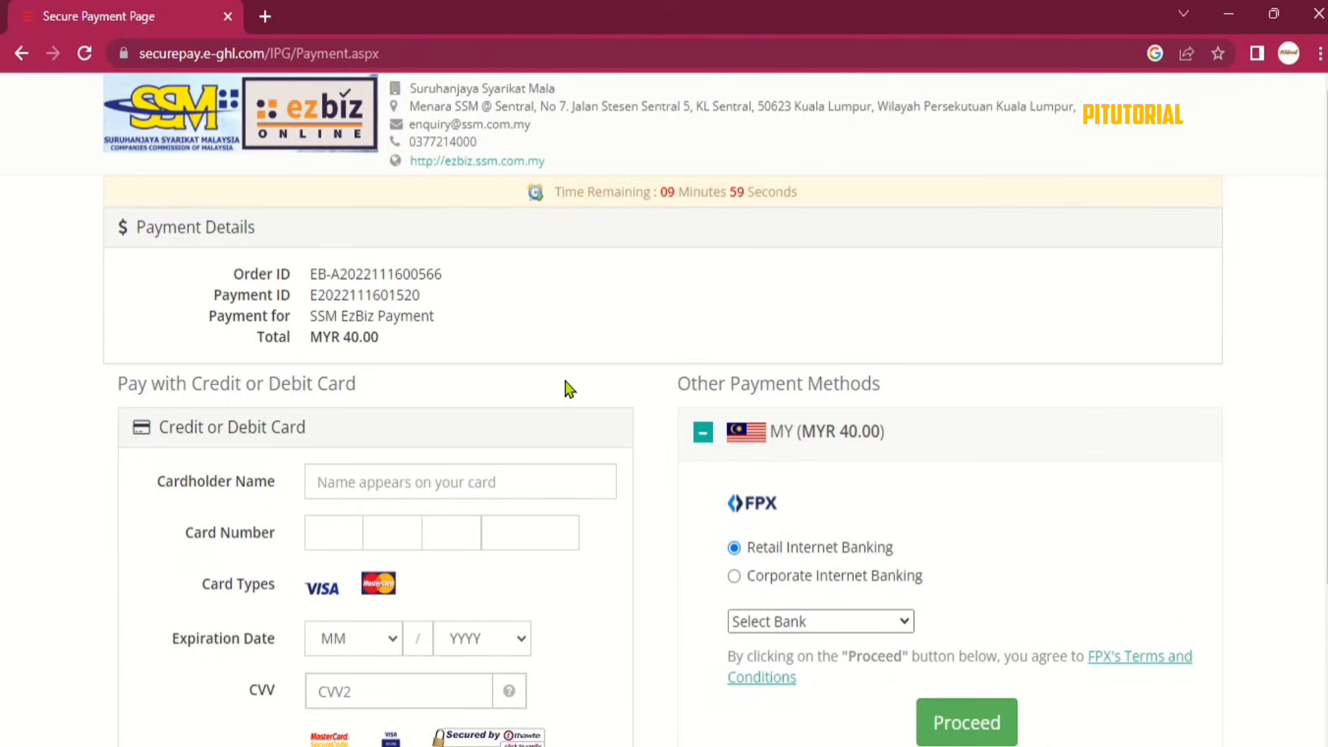
Review the e-GHL payment methods: card payment, and FPX Retail and Corporate Internet Banking.
scroll(566, 384, "down", 3)
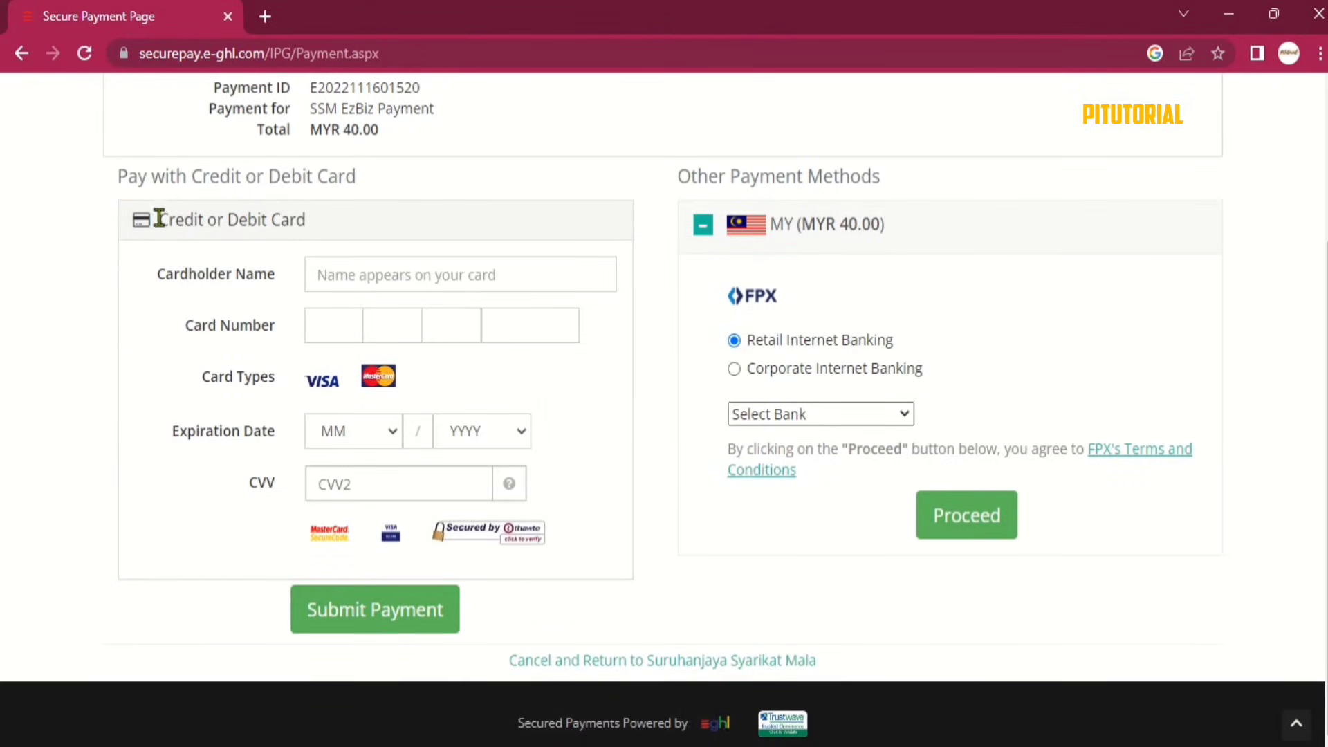
left_click_drag(159, 218, 330, 238)
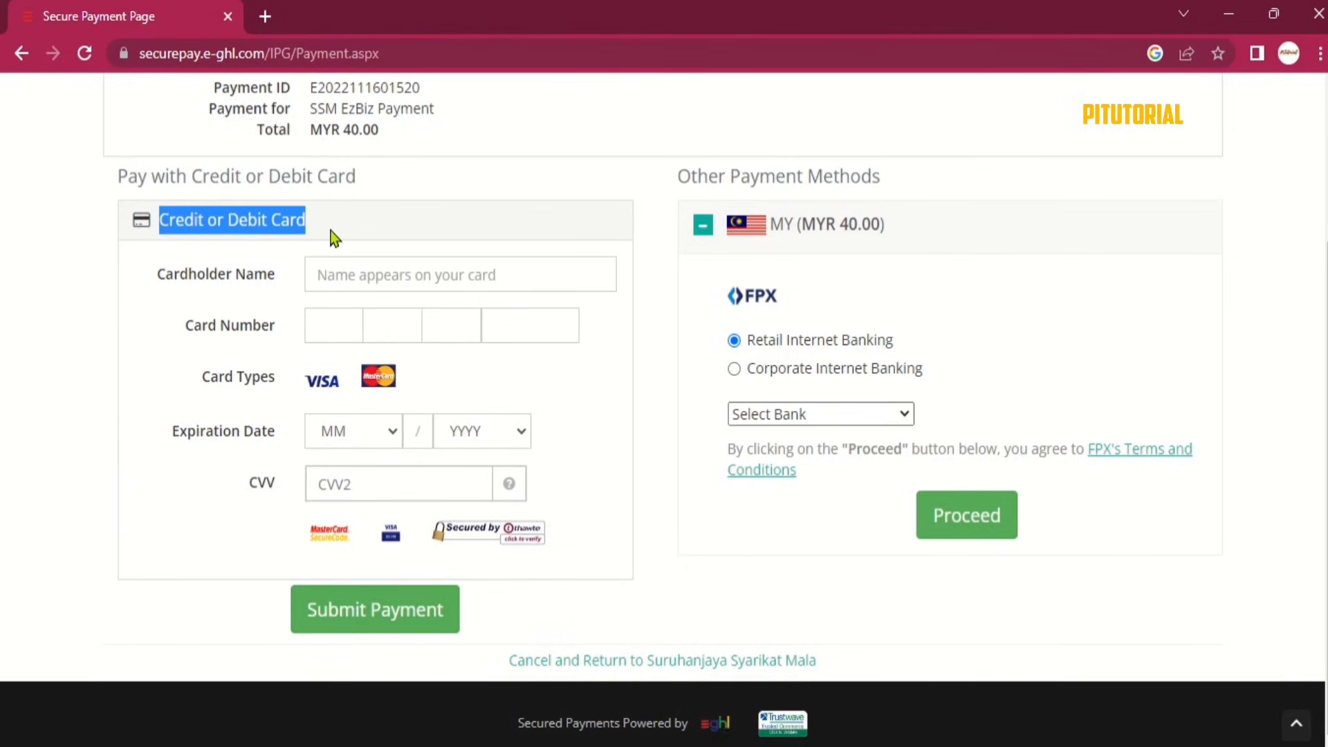
left_click_drag(678, 184, 909, 177)
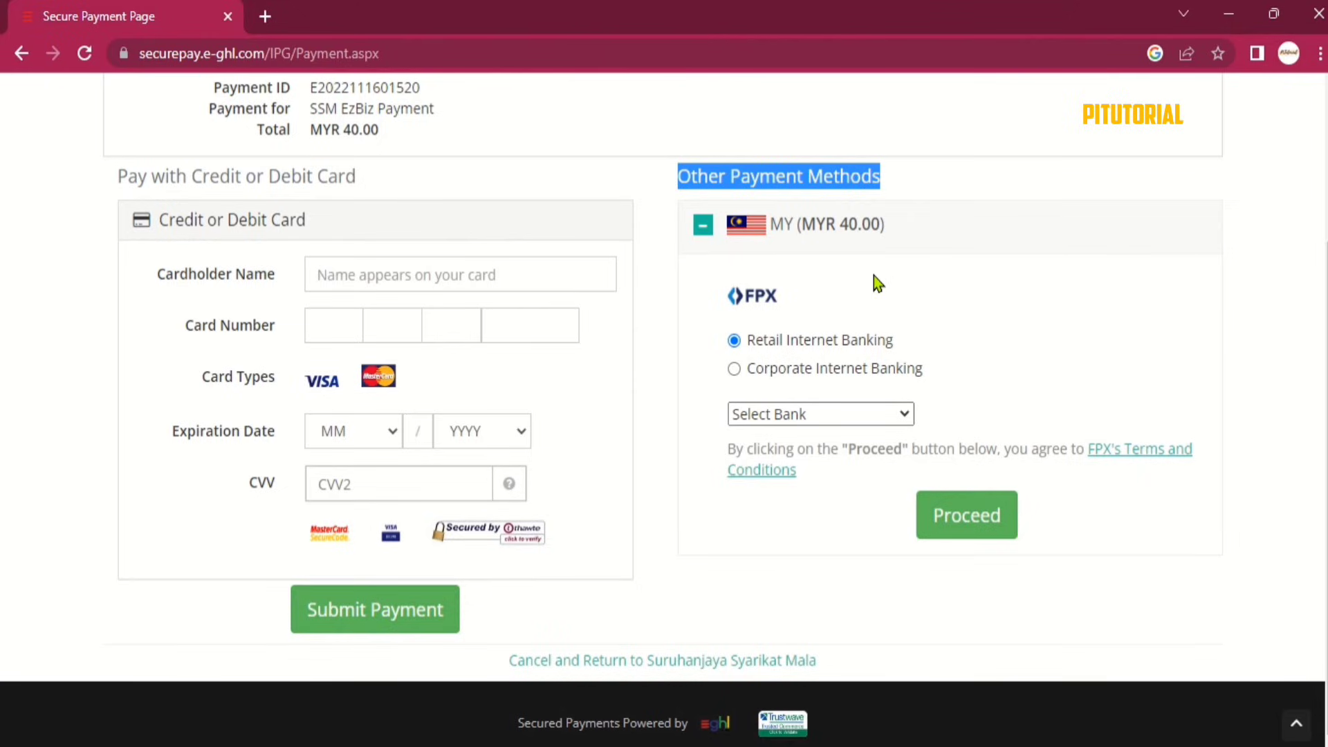
left_click(882, 291)
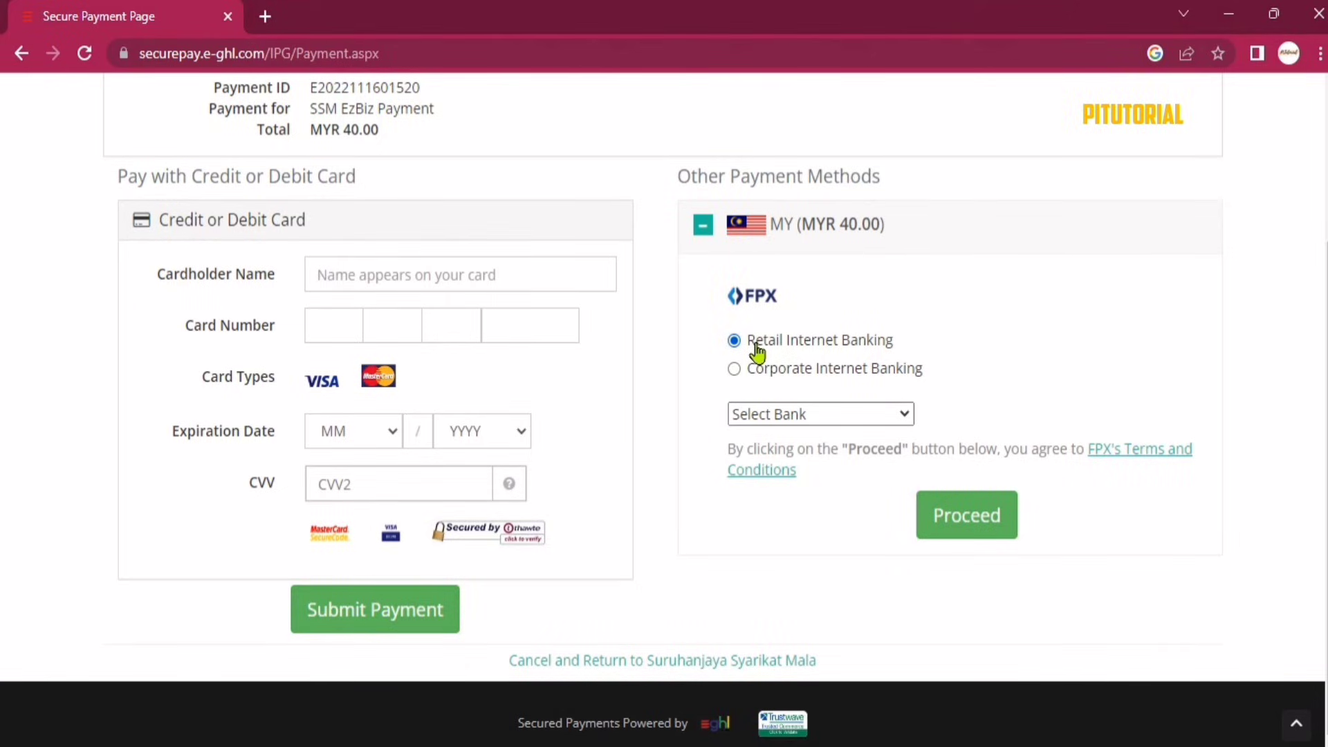
left_click_drag(937, 346, 747, 342)
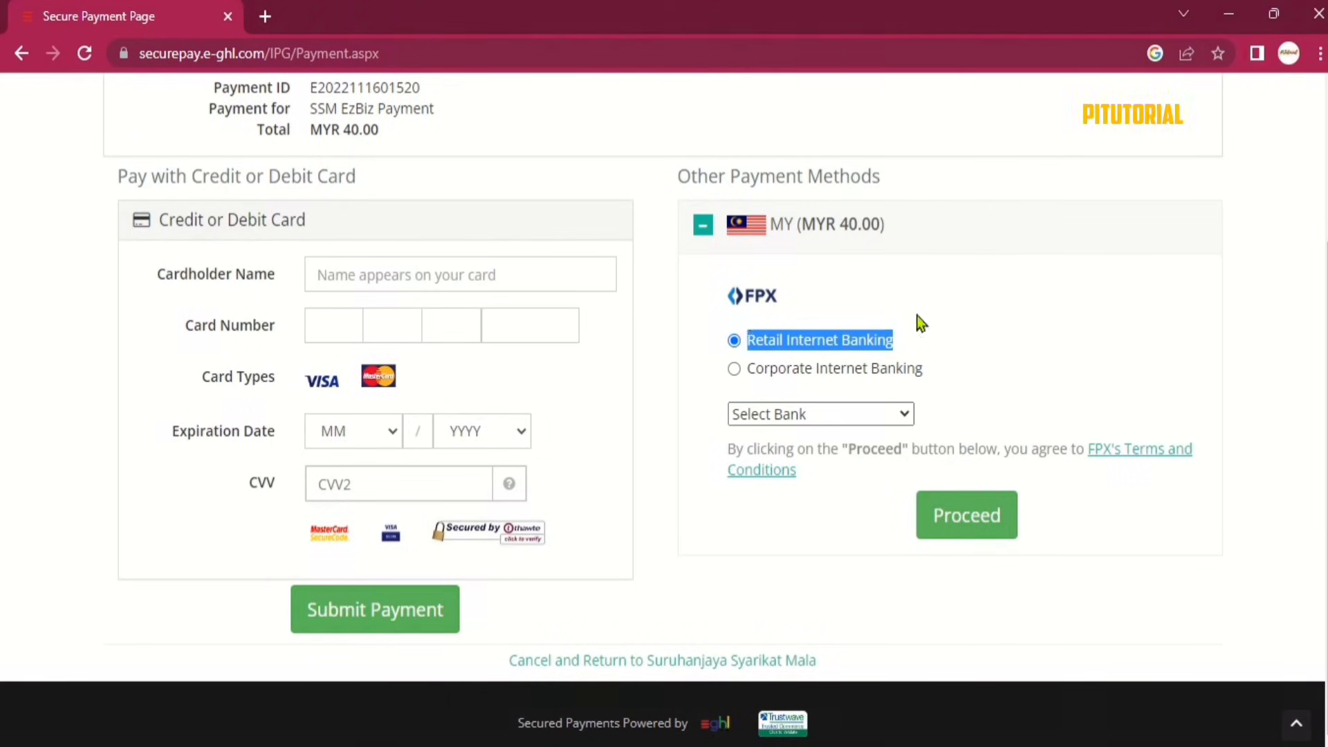
left_click(975, 369)
left_click_drag(943, 375, 752, 373)
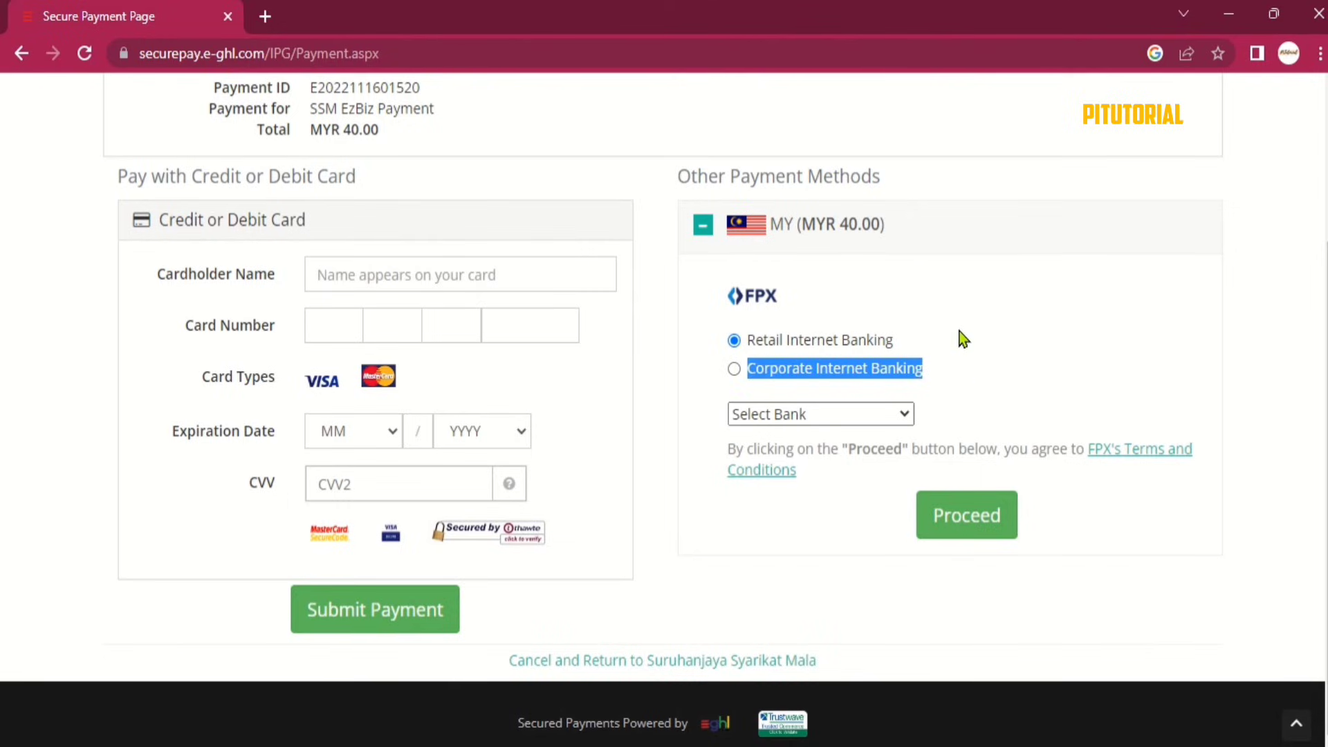
Pay the MYR 40.00 by FPX Retail Internet Banking with Maybank2U.
left_click(827, 409)
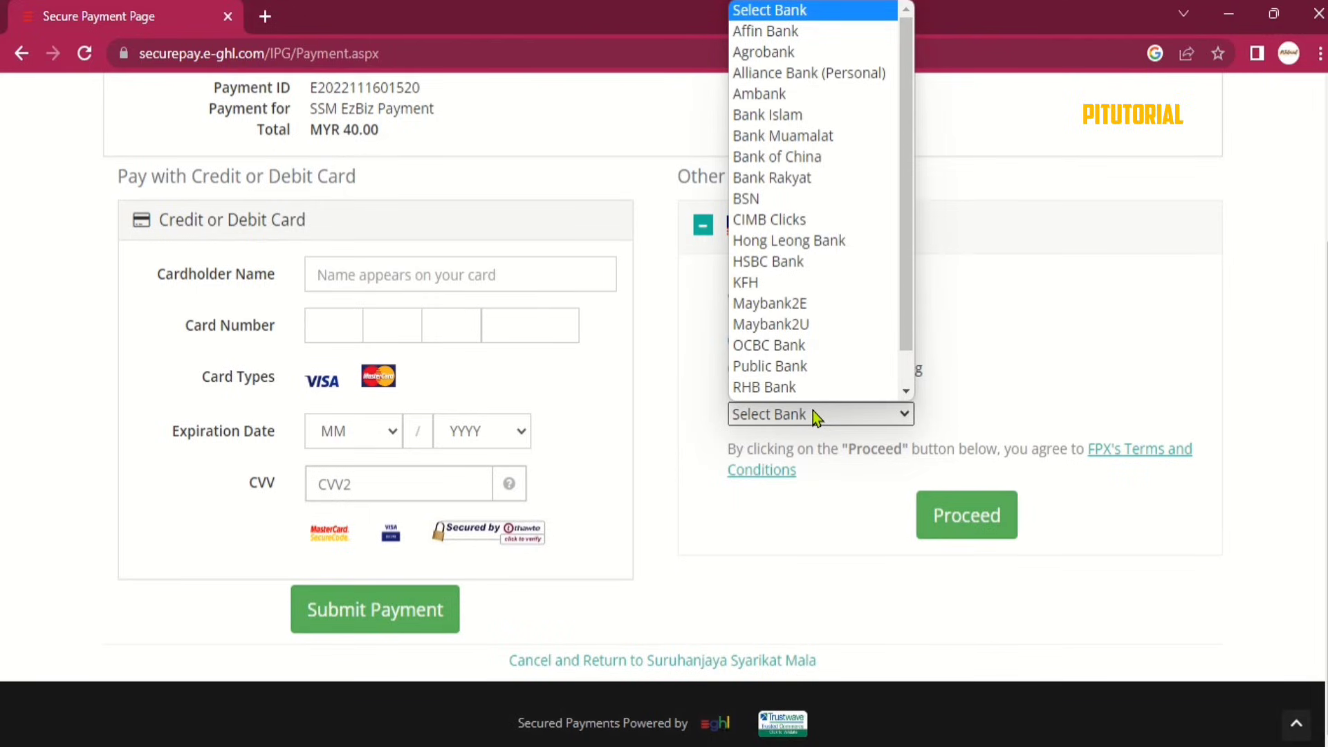
left_click(814, 326)
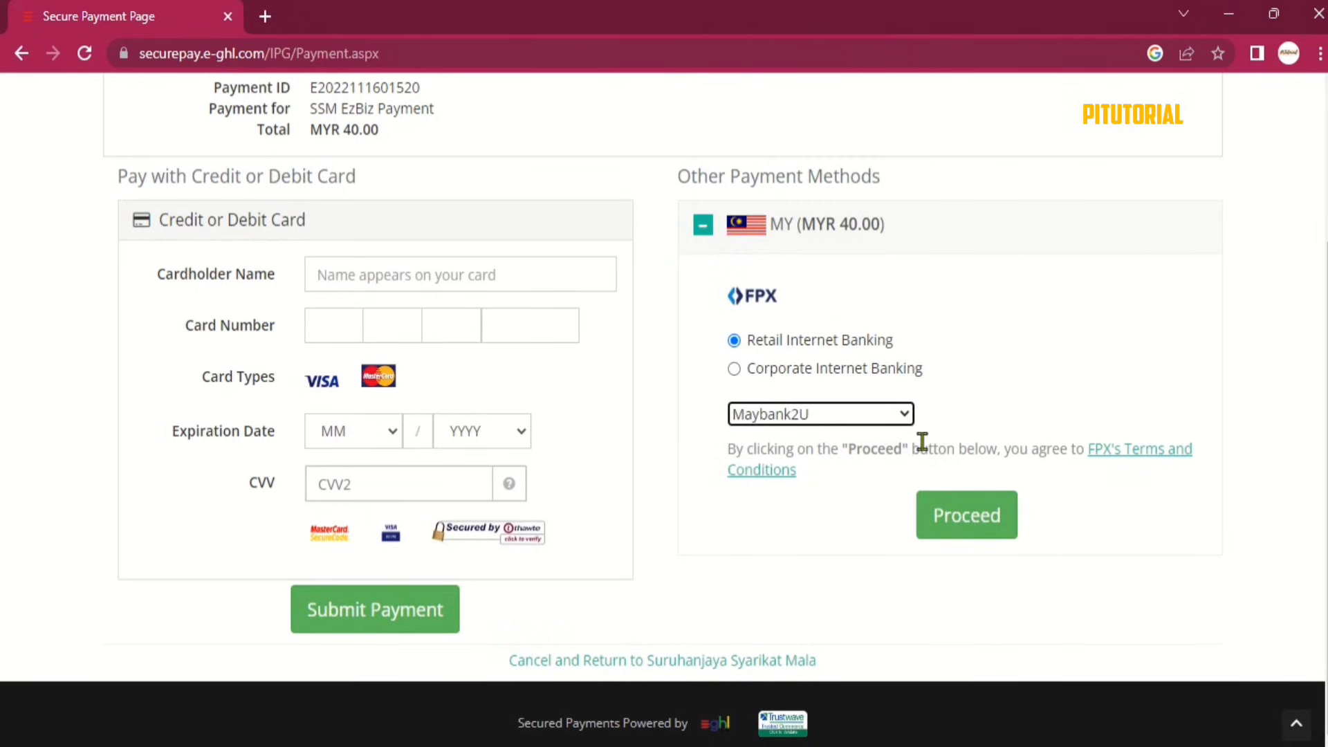
left_click(955, 515)
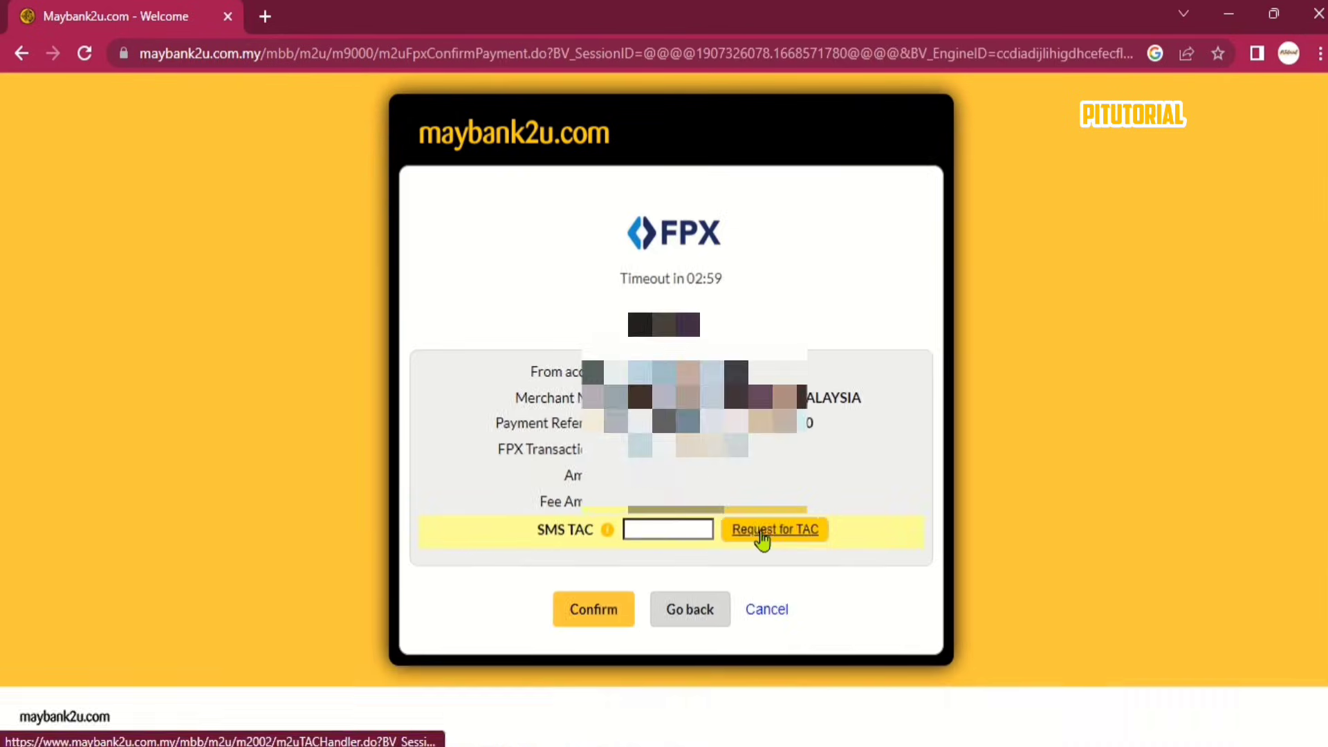
Authorise the FPX payment in Maybank2u with an SMS TAC, then return to EzBiz Online's Payment Page.
left_click(763, 531)
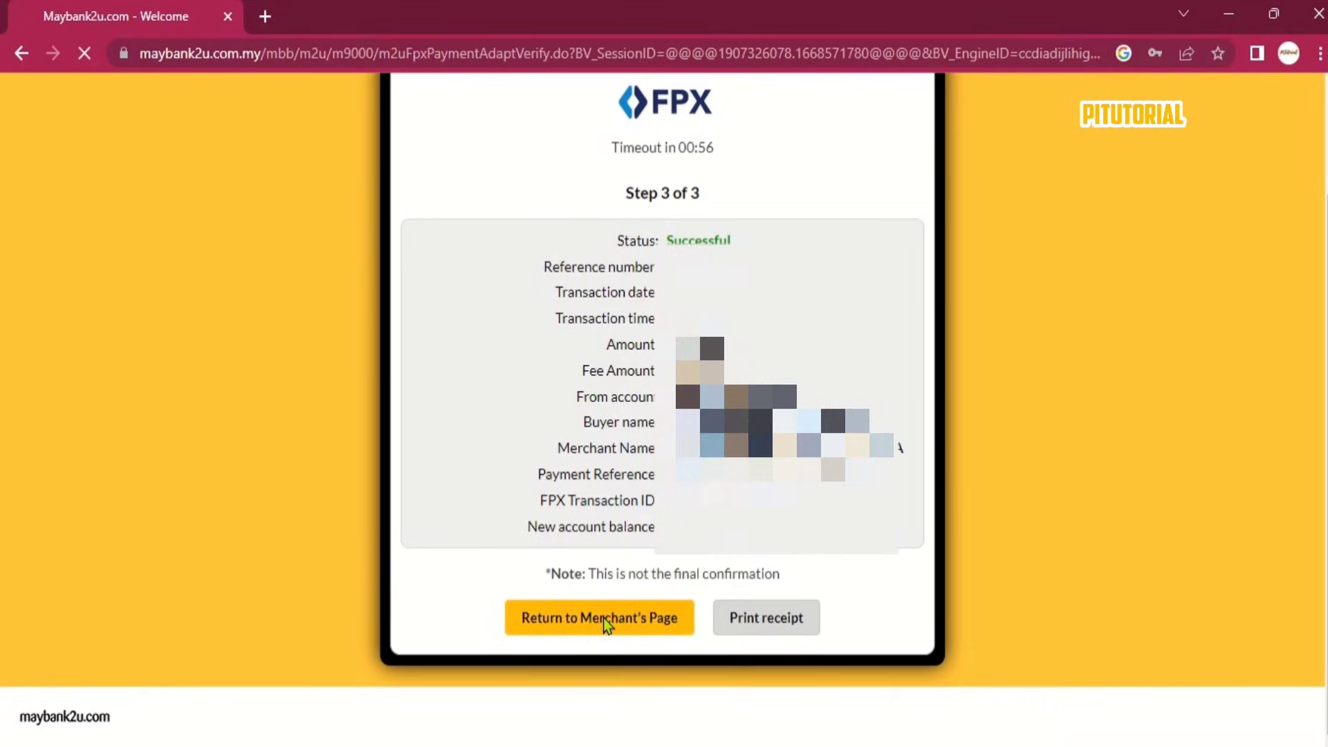
left_click(605, 618)
left_click(655, 498)
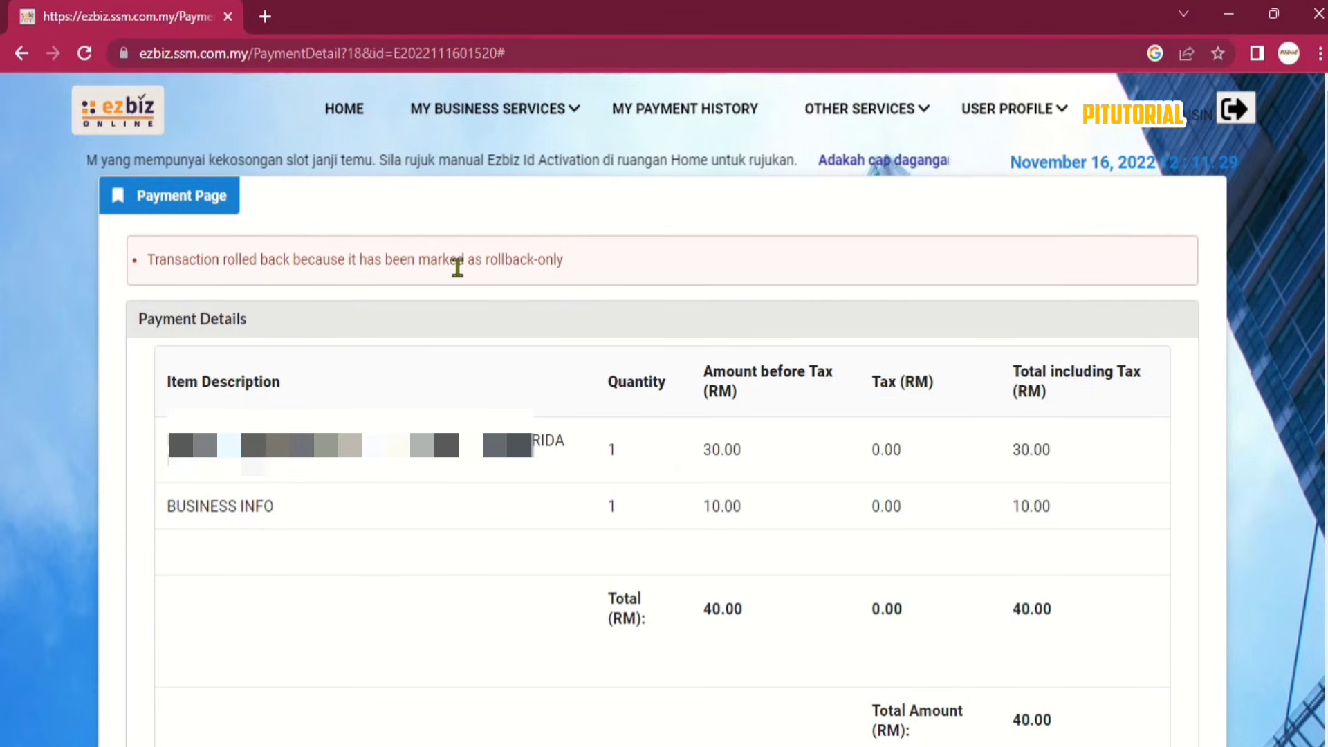
Check Registration Status / History, where the registration shows Pending Payment, and refresh it.
mouse_move(499, 109)
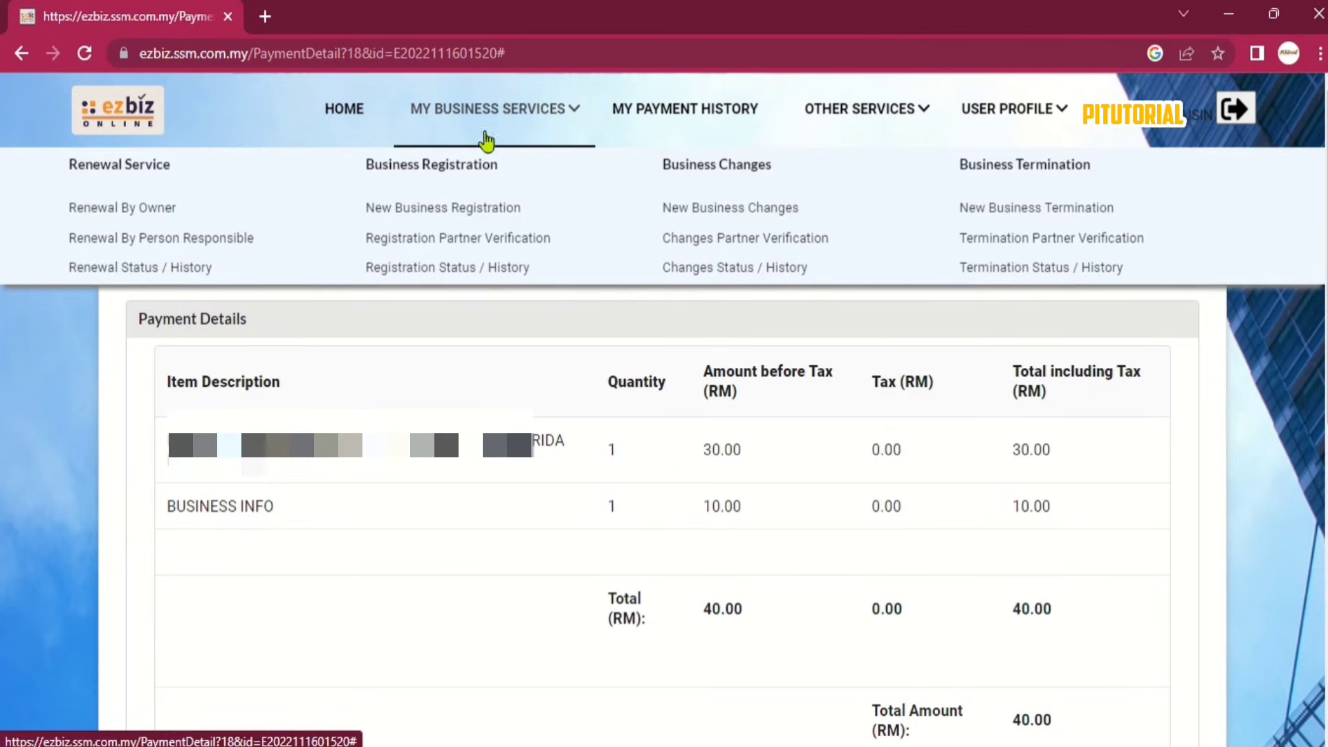
left_click(474, 270)
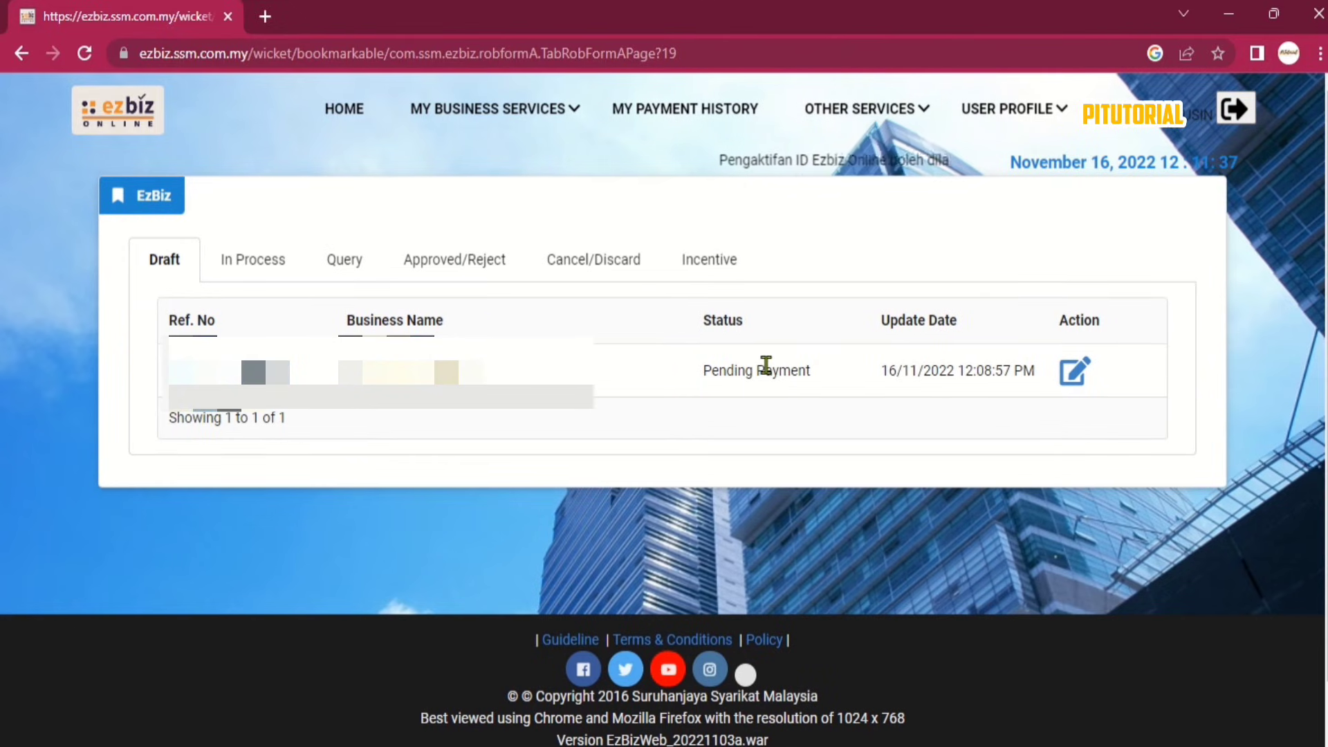
left_click_drag(713, 372, 857, 386)
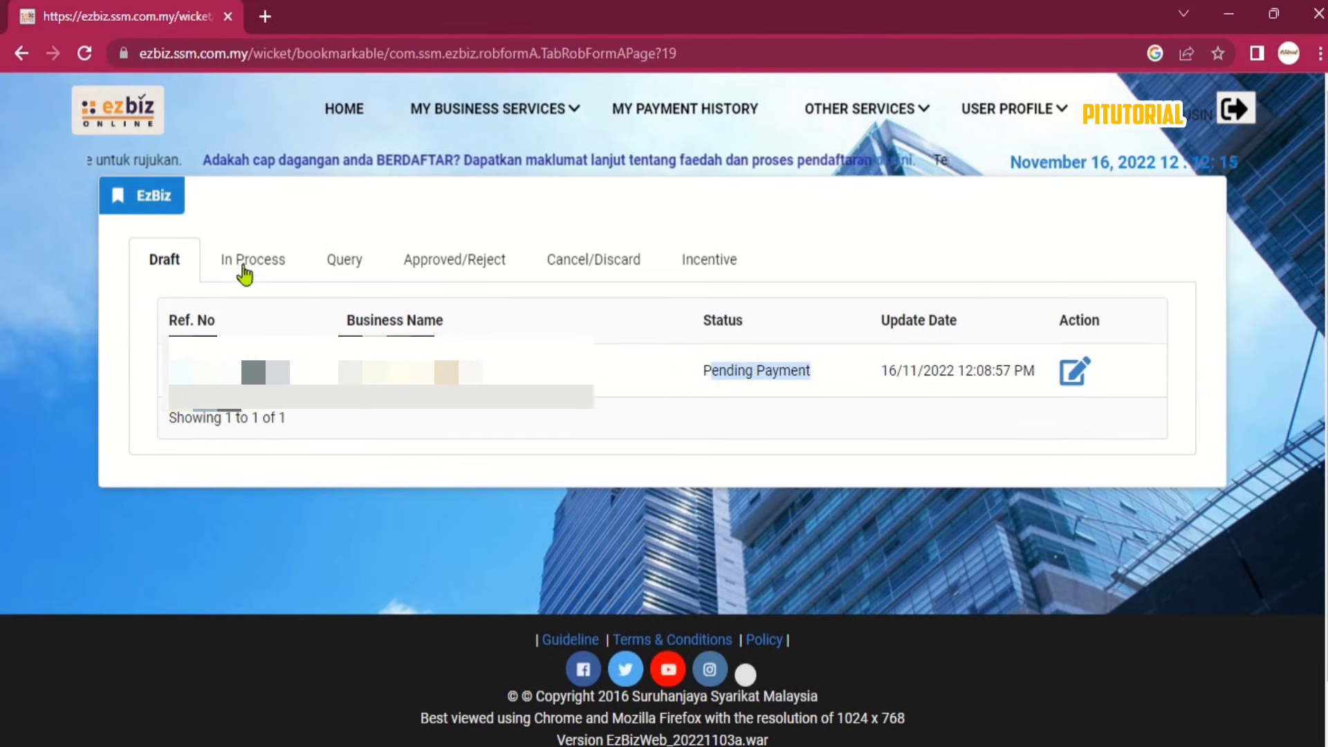
left_click(89, 58)
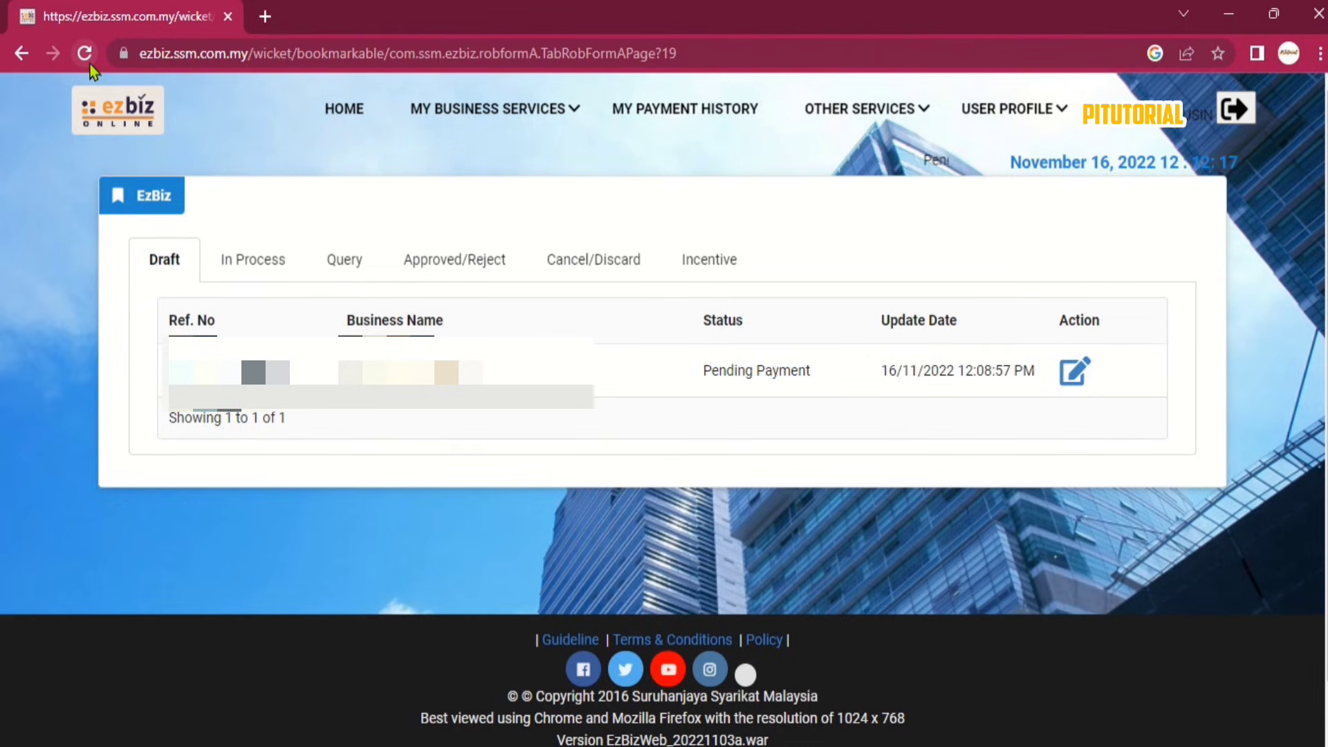
Submit the pending draft's payment, producing the FPXD-paid SSM invoice dated 16/11/2022.
left_click(1072, 371)
scroll(1060, 374, "down", 10)
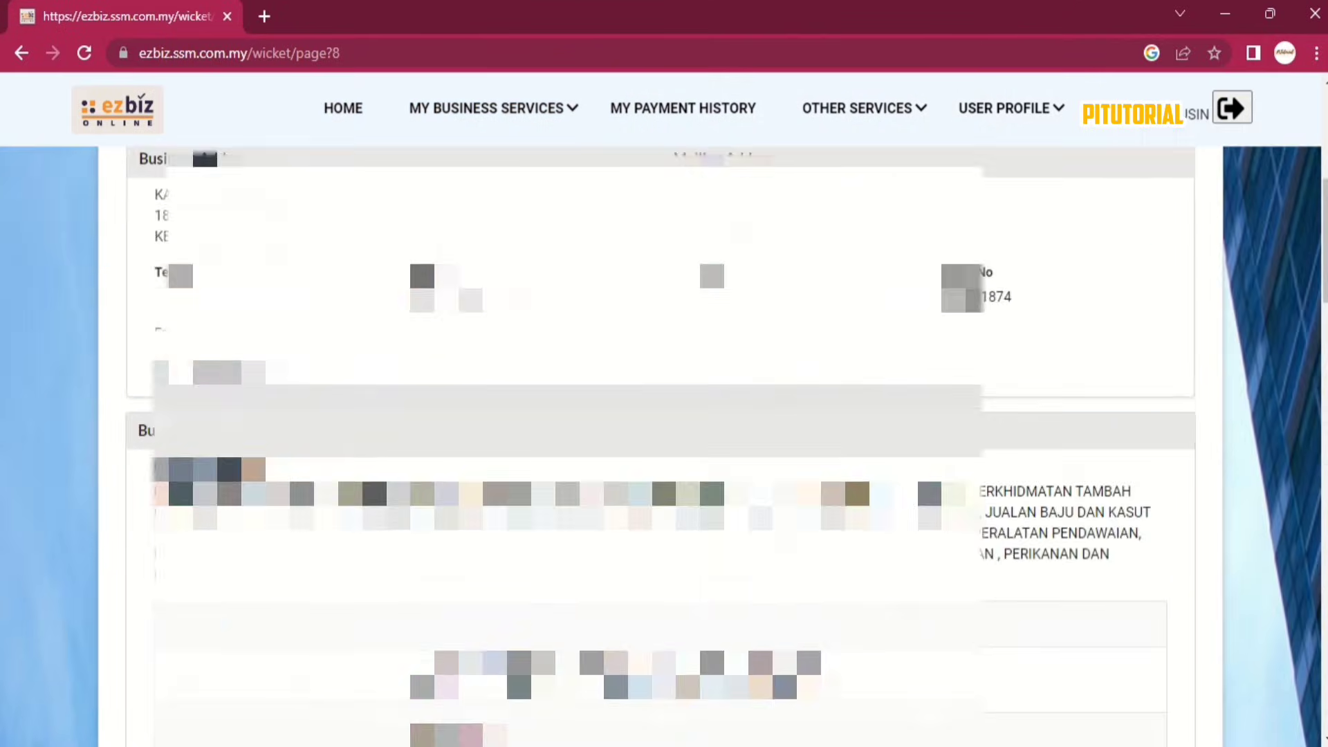
scroll(1100, 465, "down", 10)
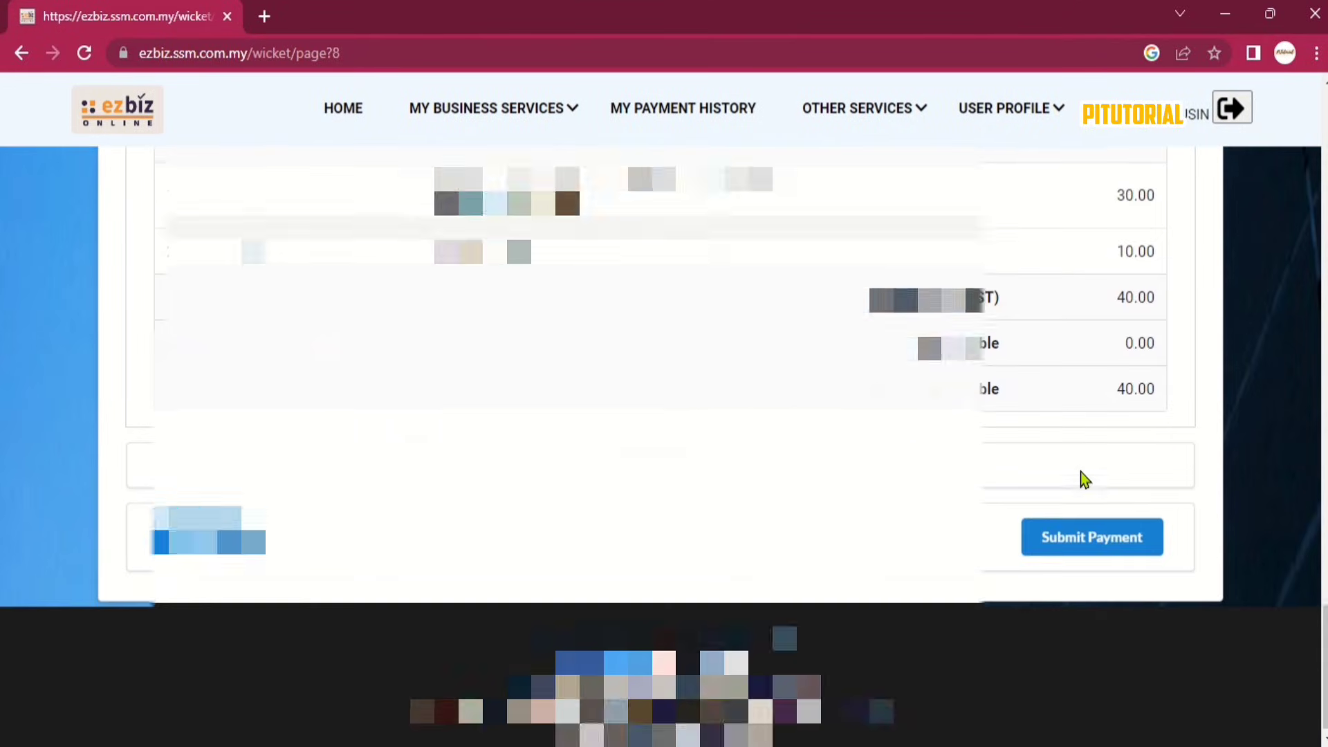
left_click(1101, 543)
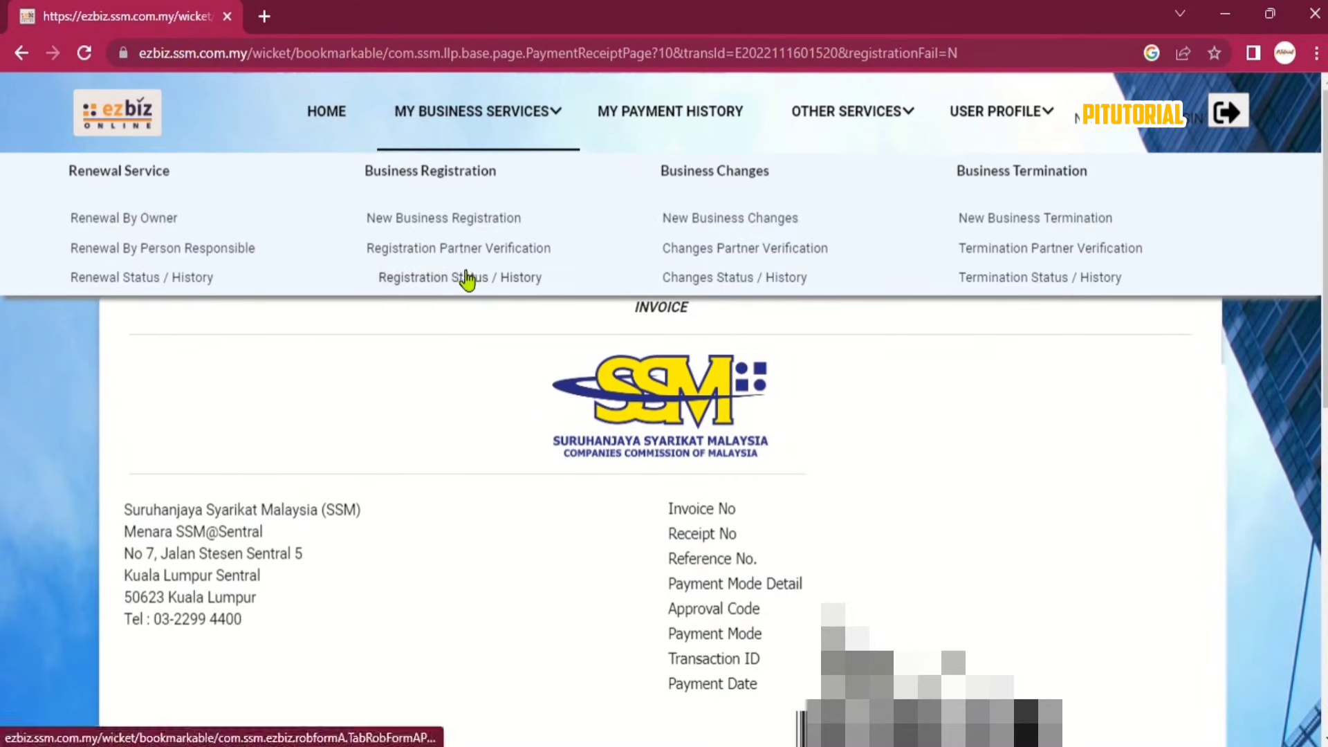
left_click(465, 279)
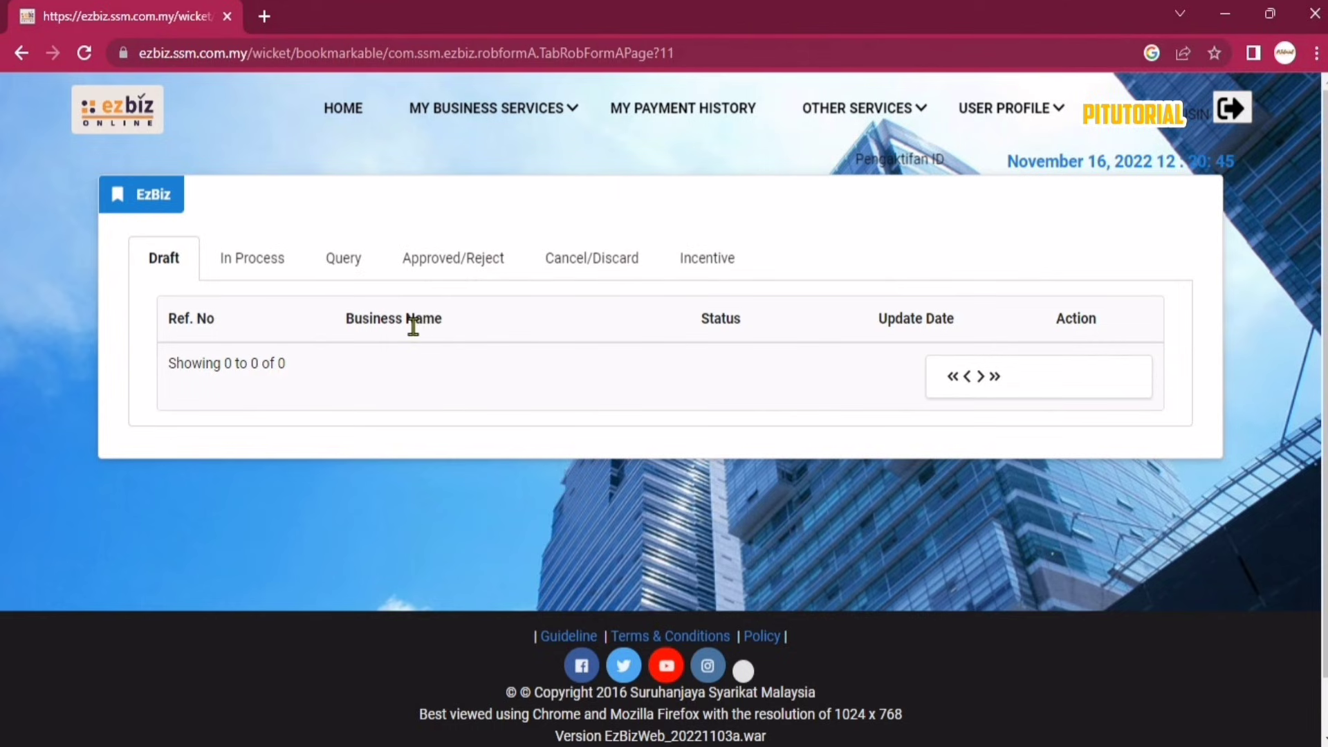
Check the In Process, Query, Incentive and Approved/Reject tabs; the registration appears only as In Process.
left_click(251, 270)
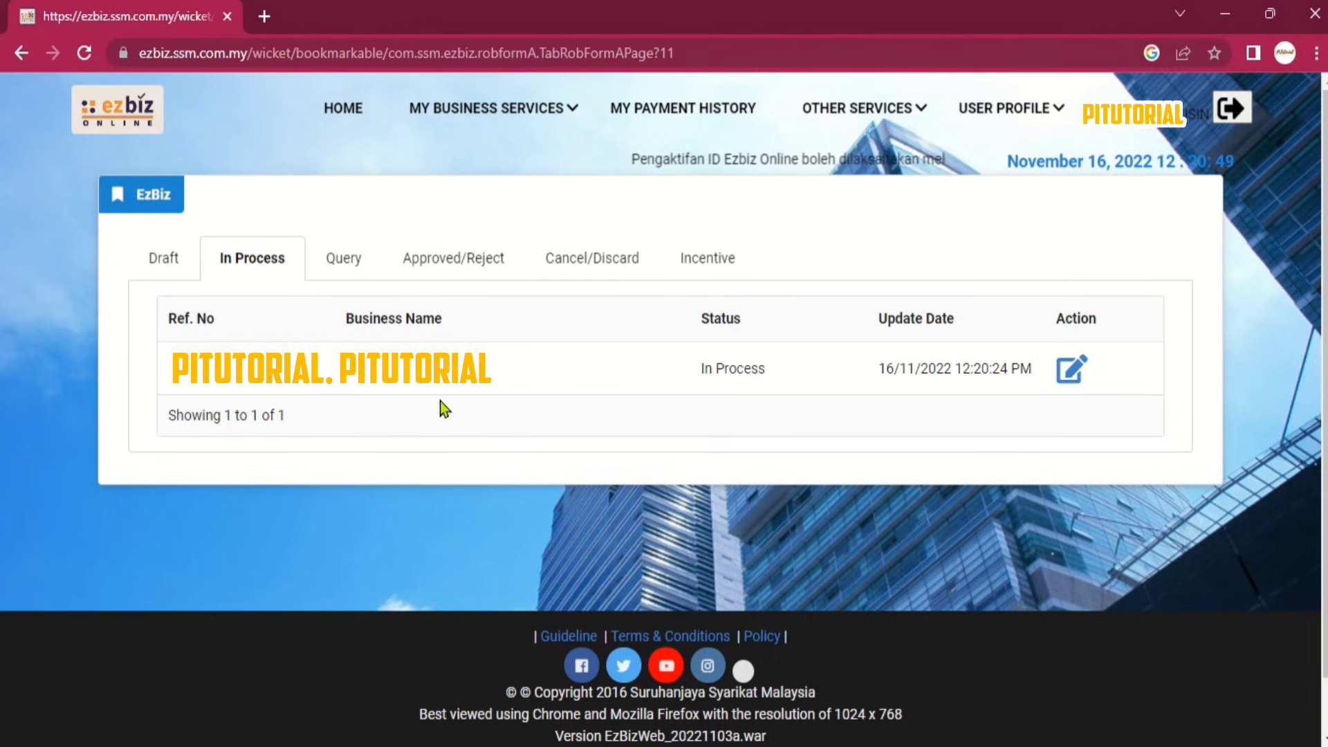
left_click_drag(696, 373, 747, 367)
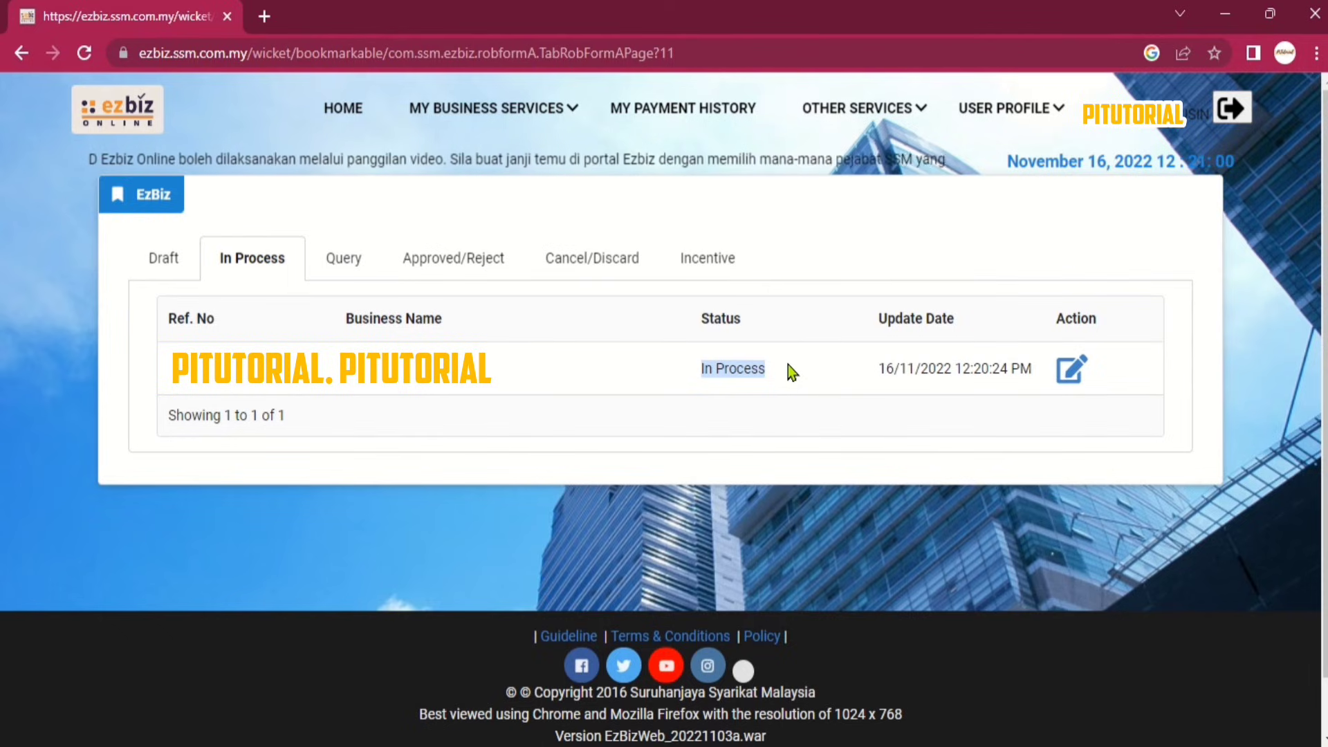
left_click(335, 261)
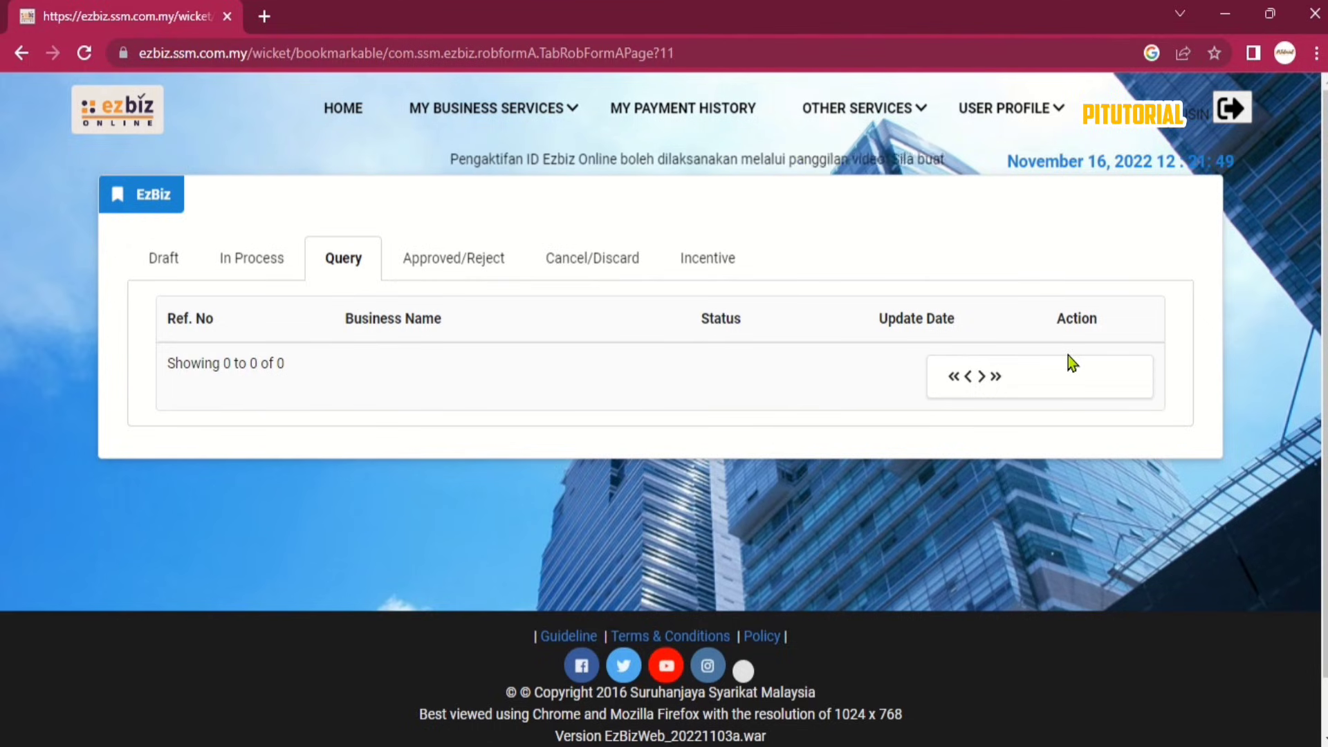
left_click(722, 263)
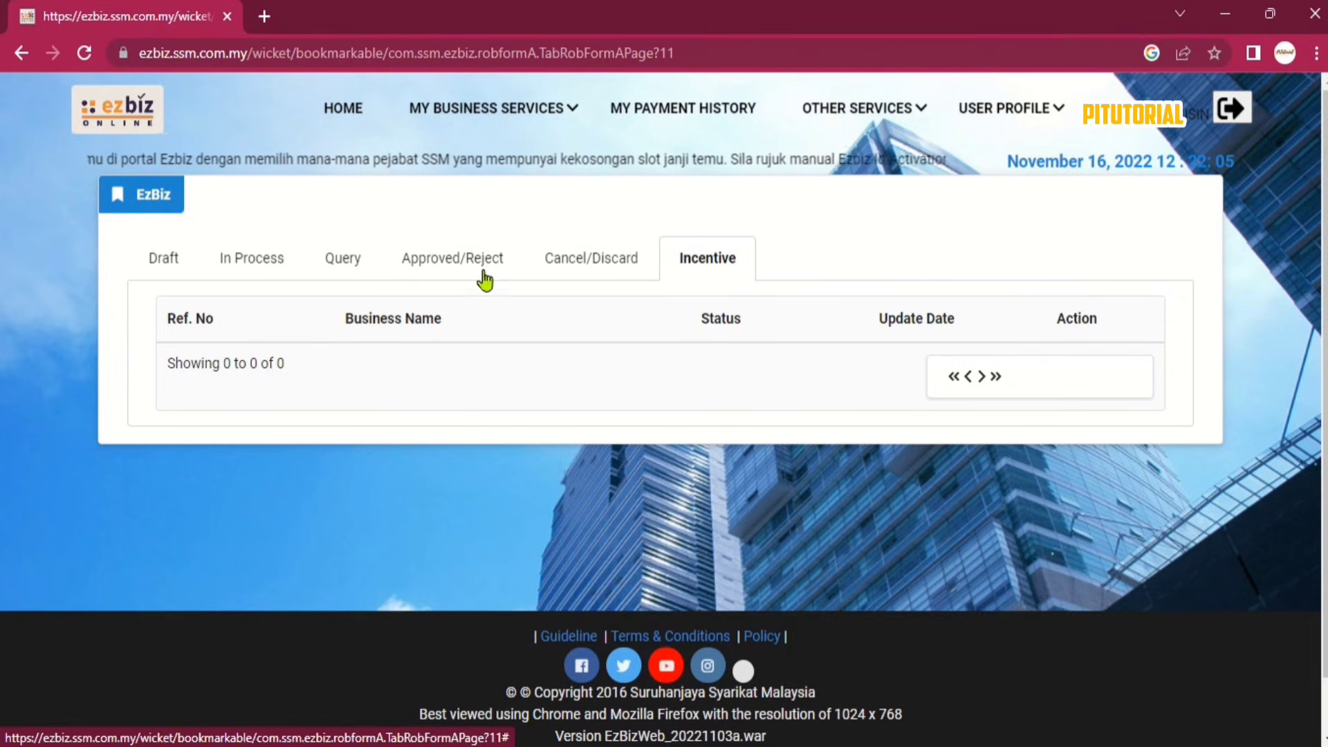
left_click(448, 275)
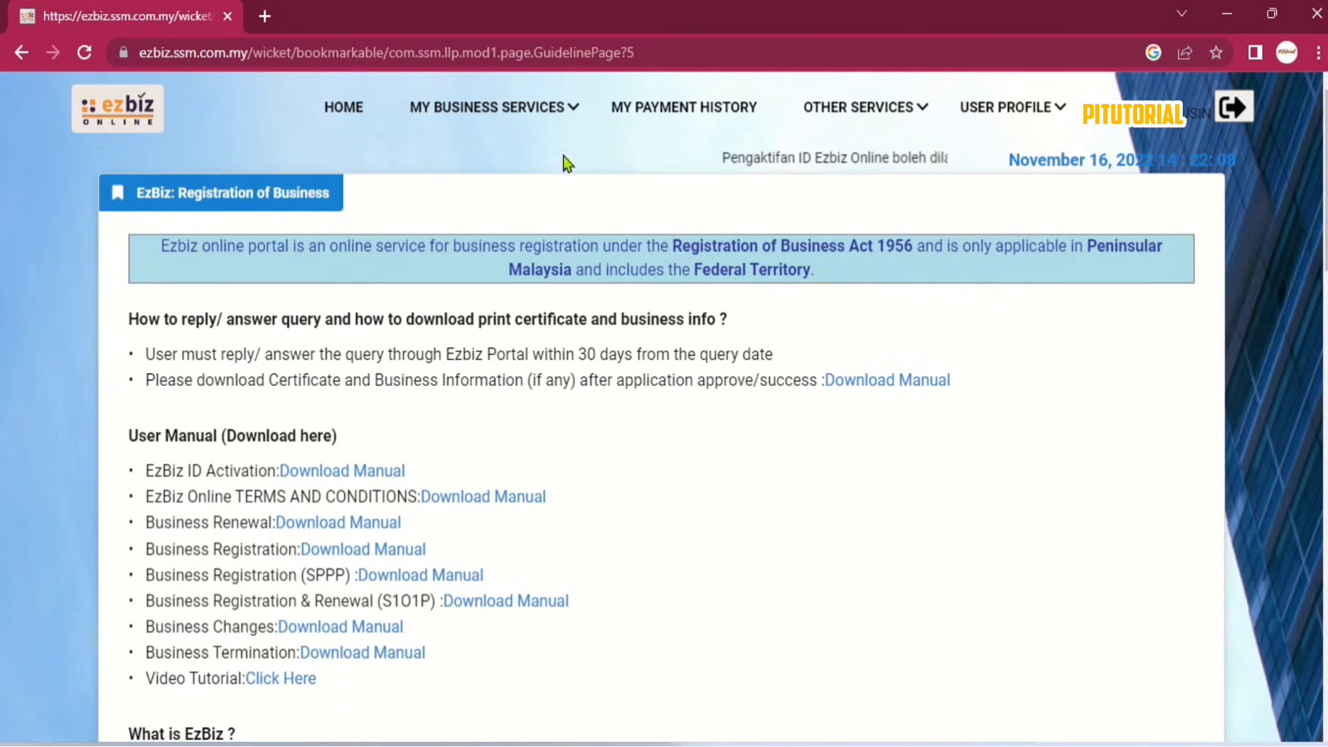
Find the registration marked Approved under the Approved/Reject tab and open its details.
mouse_move(517, 118)
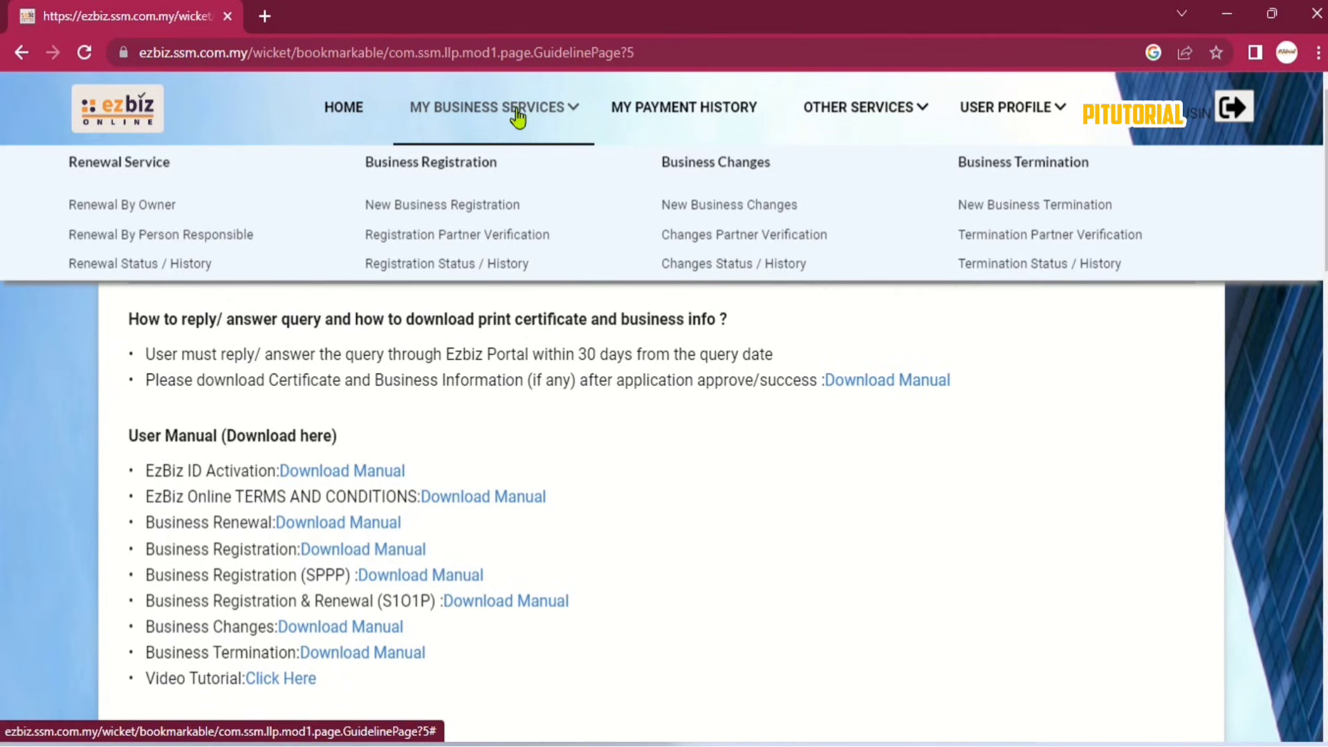
left_click(459, 270)
left_click(254, 258)
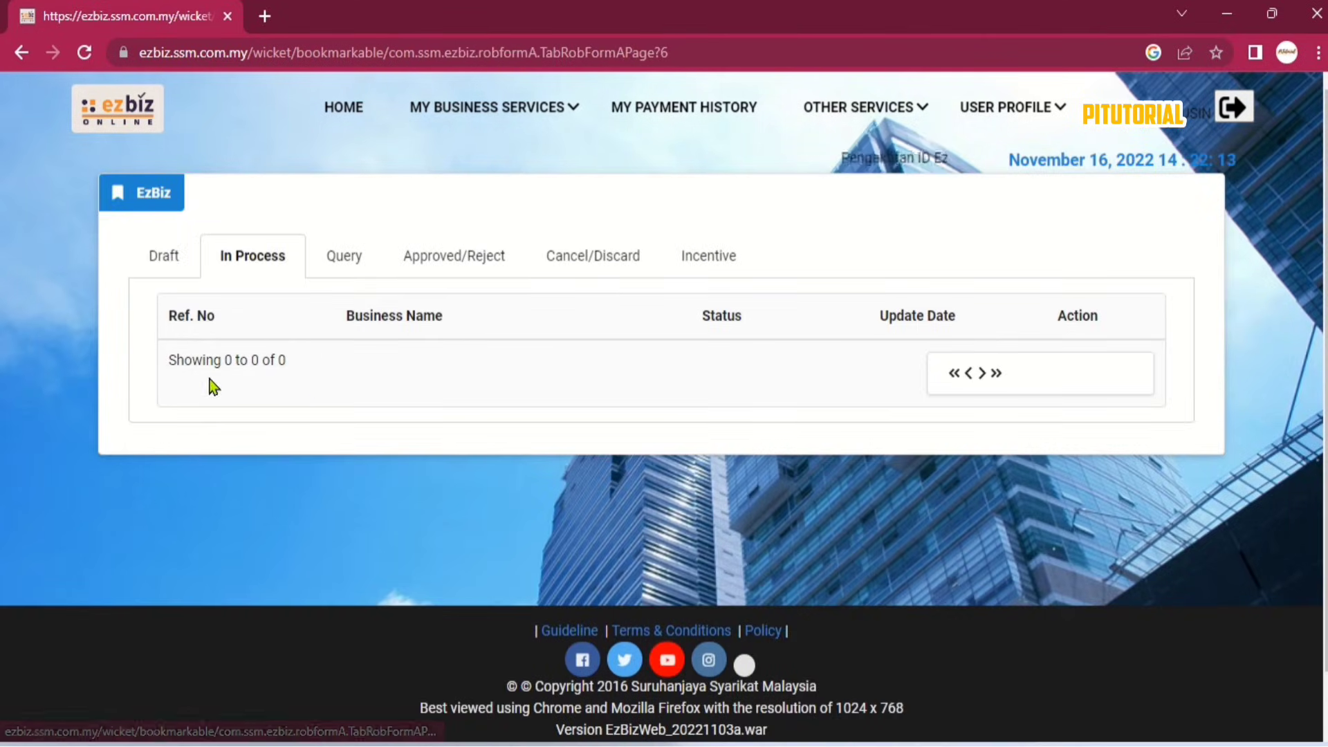
left_click(346, 263)
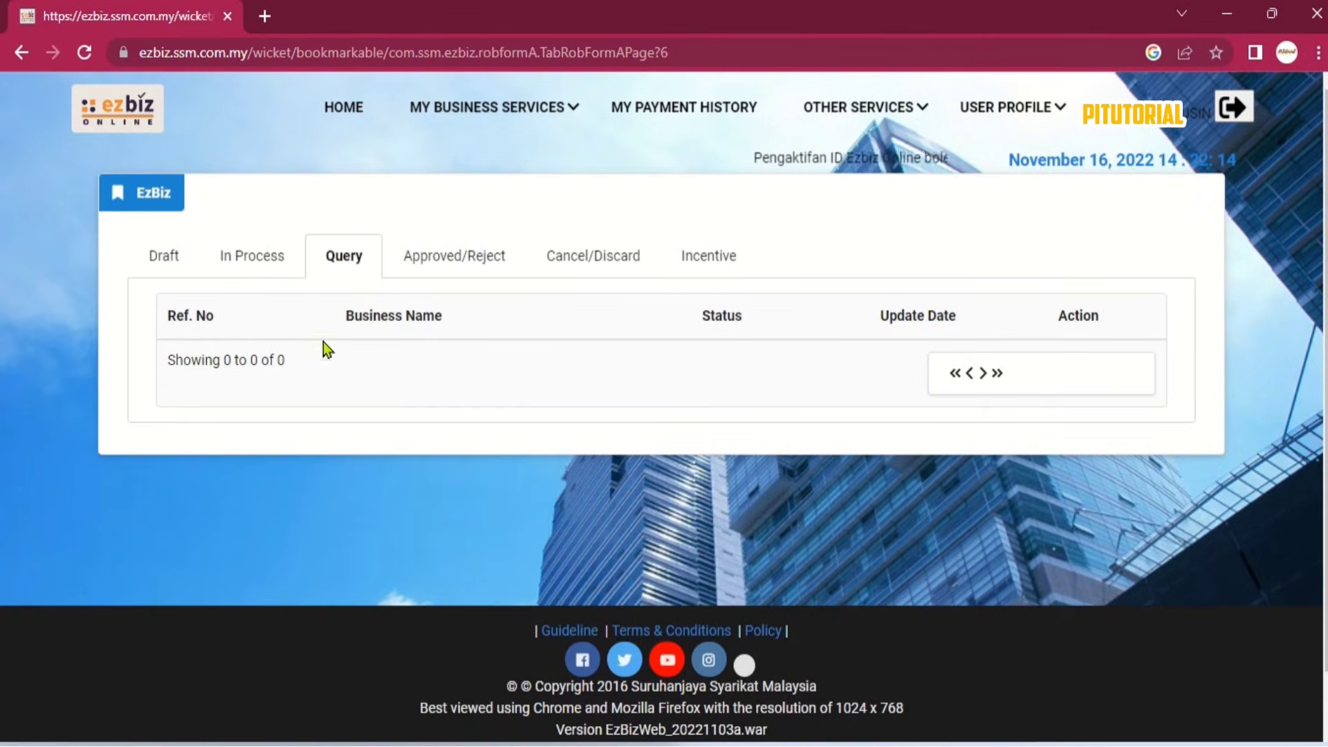
left_click(463, 261)
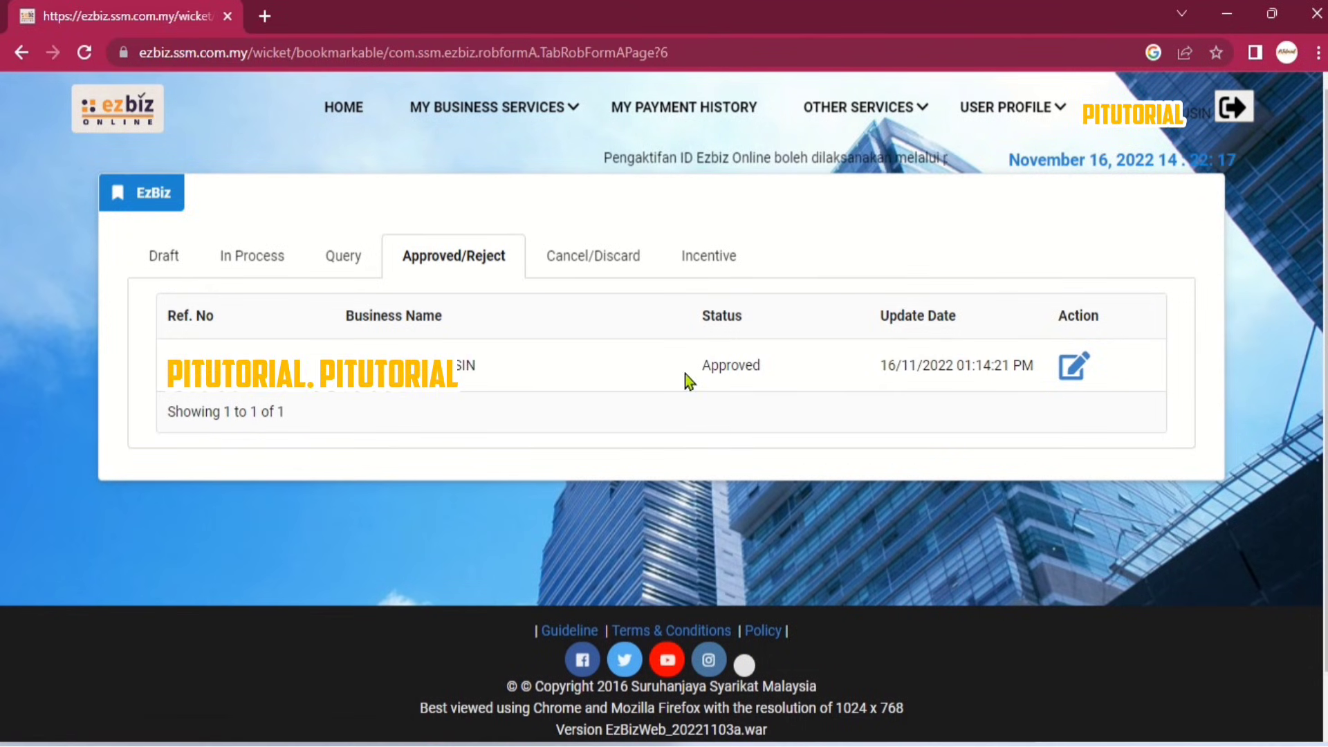
left_click_drag(690, 377, 747, 372)
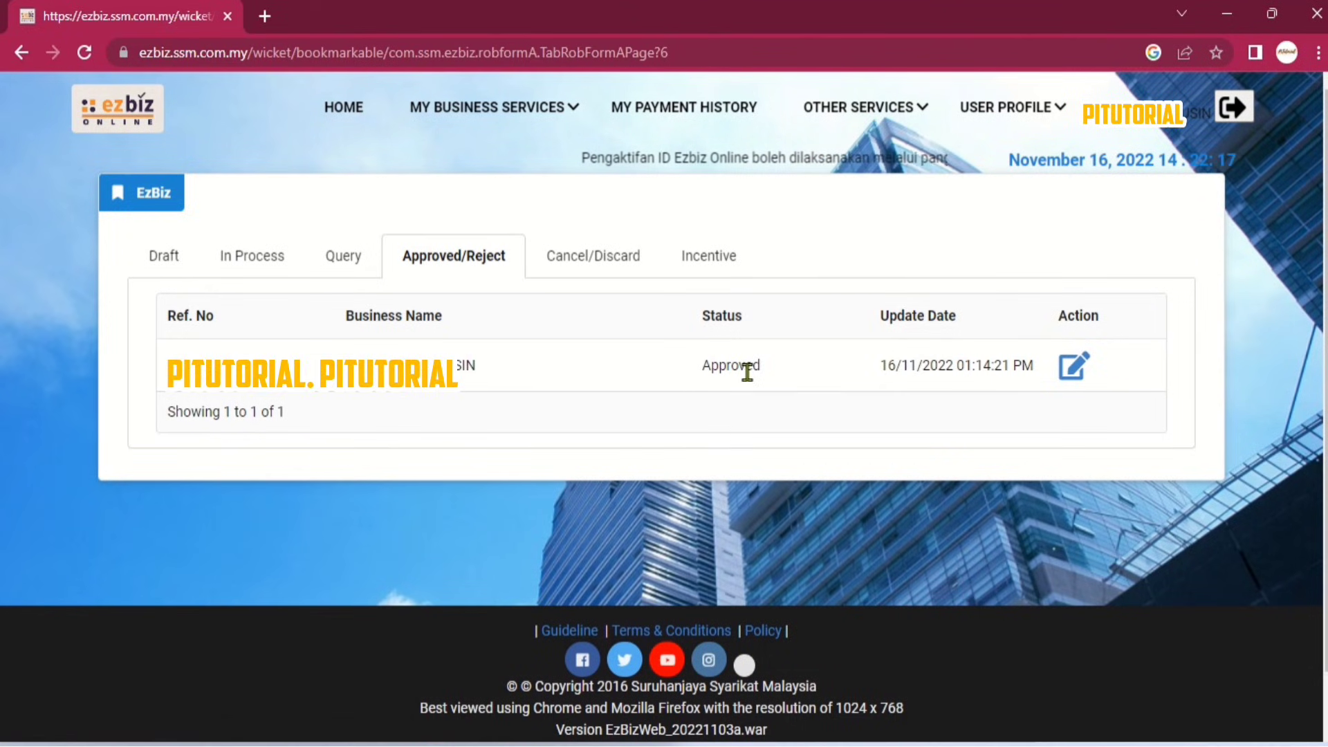
left_click(786, 377)
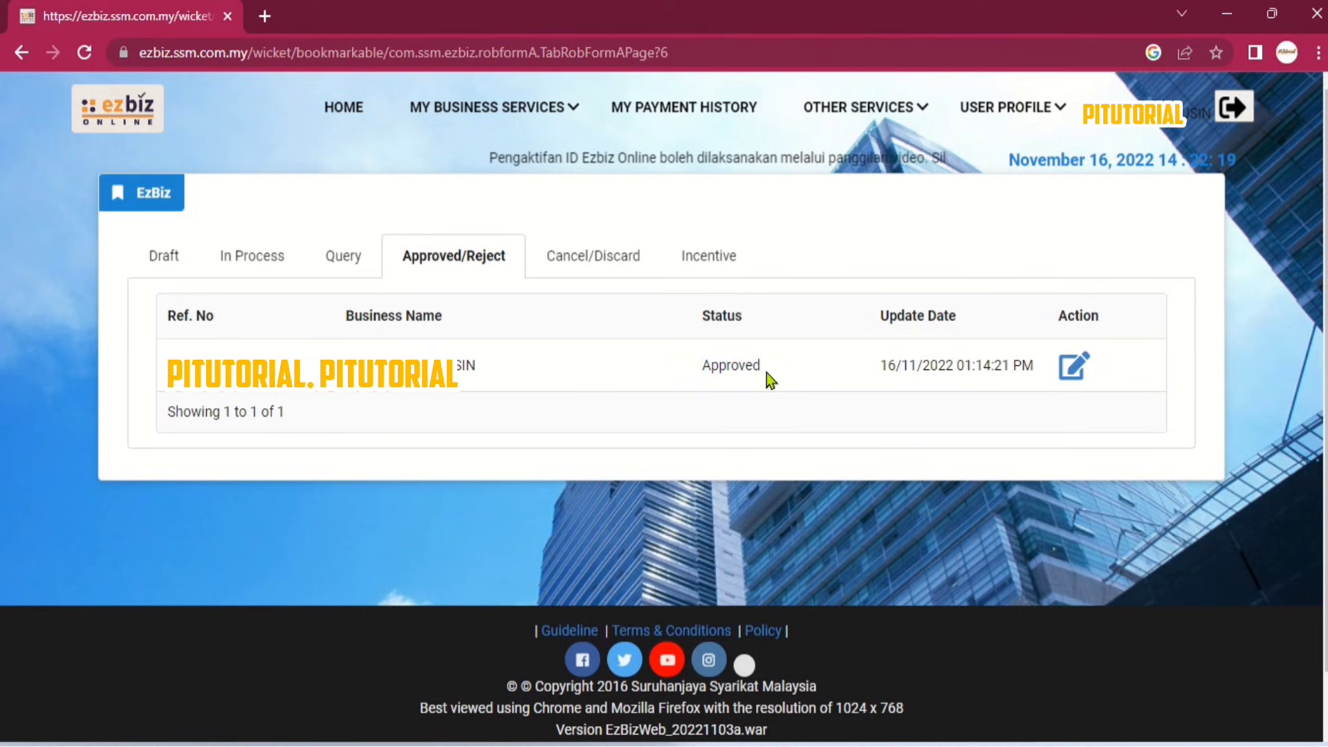
left_click(1089, 374)
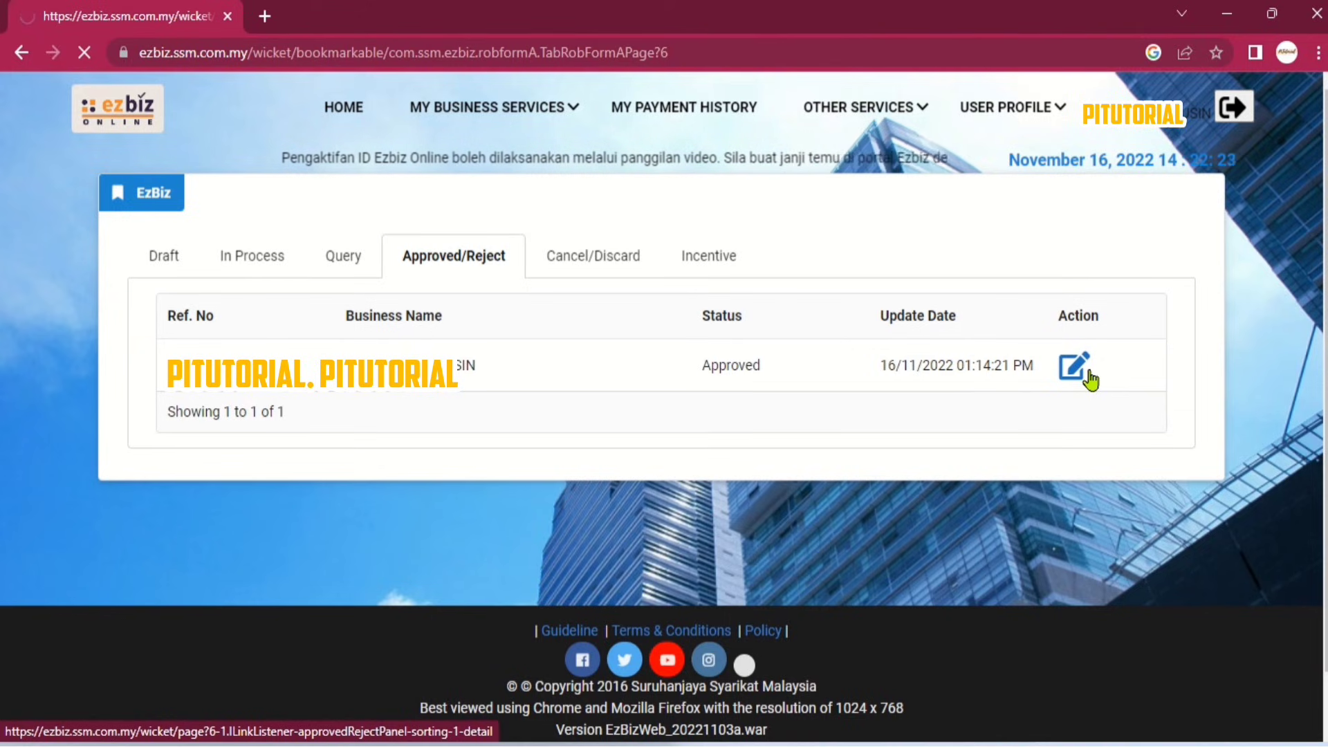
Download the Borang A, registration certificate and business info PDFs.
scroll(1087, 374, "down", 15)
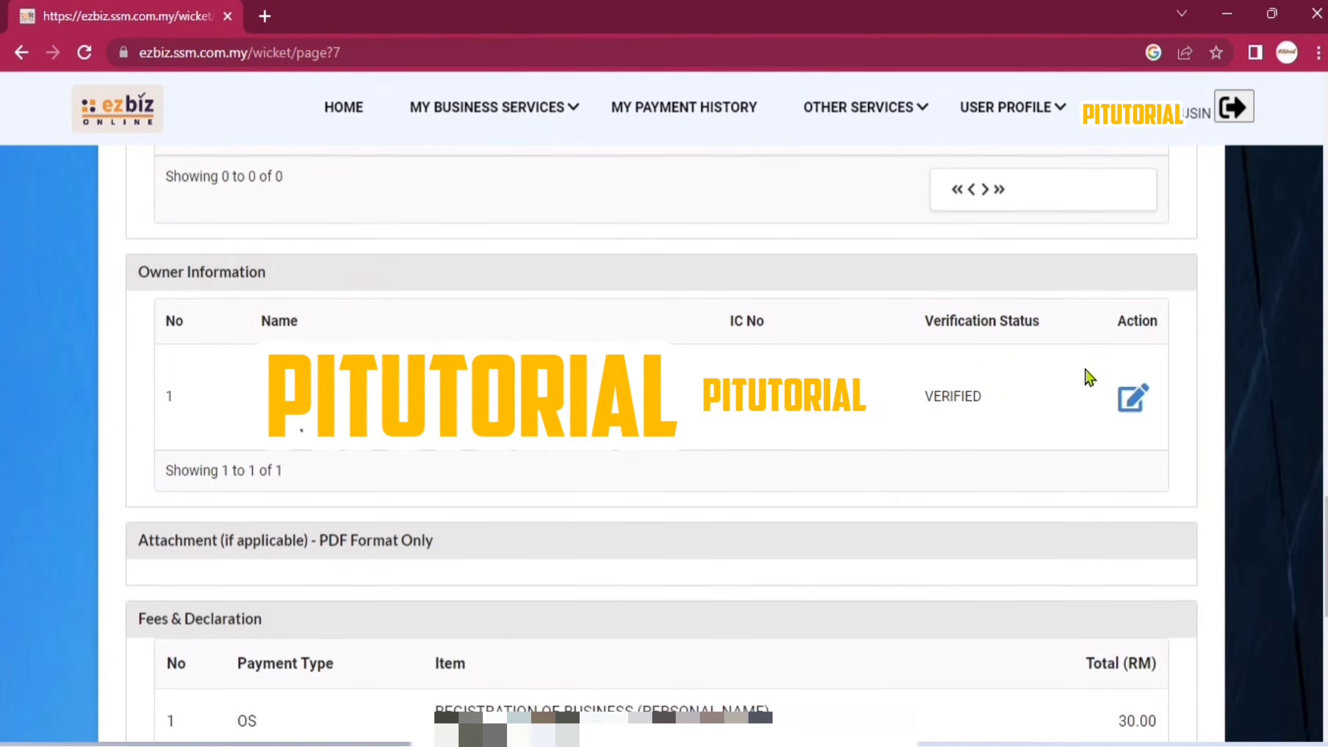
scroll(1085, 369, "down", 8)
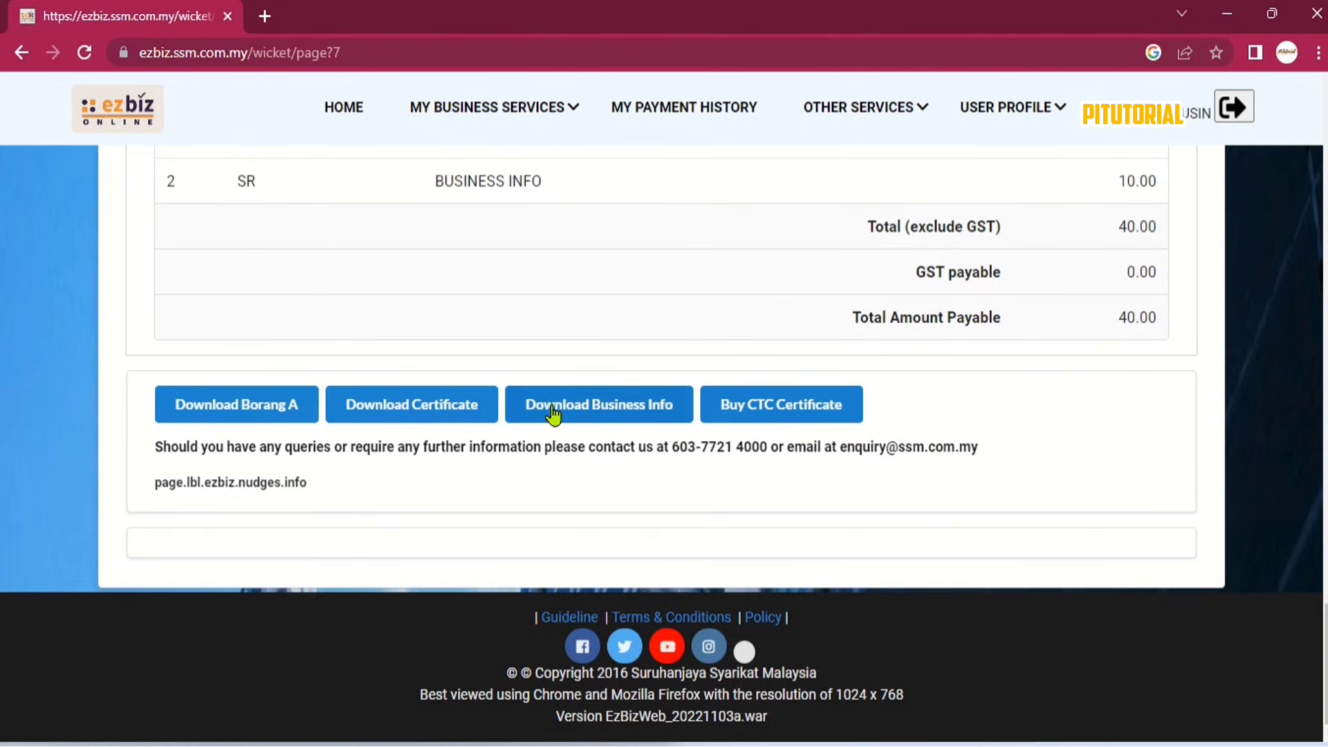
left_click(283, 414)
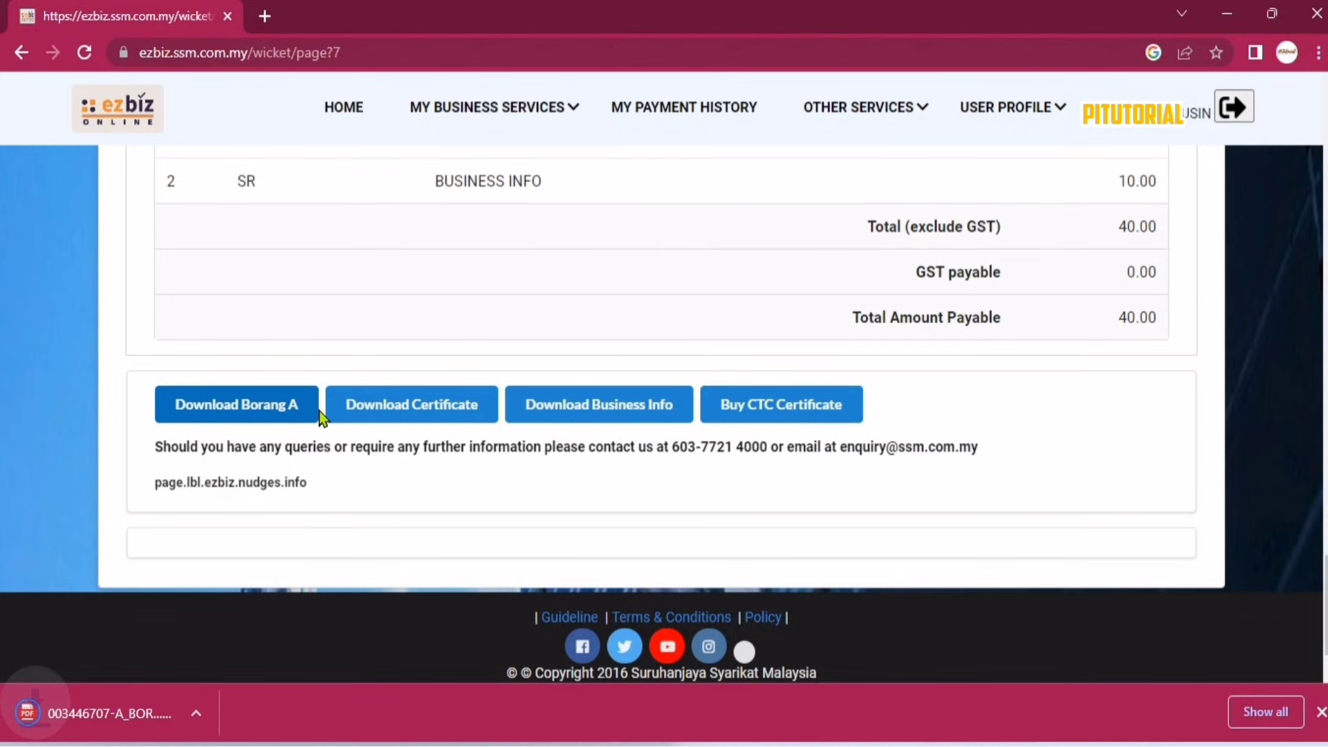
left_click(404, 413)
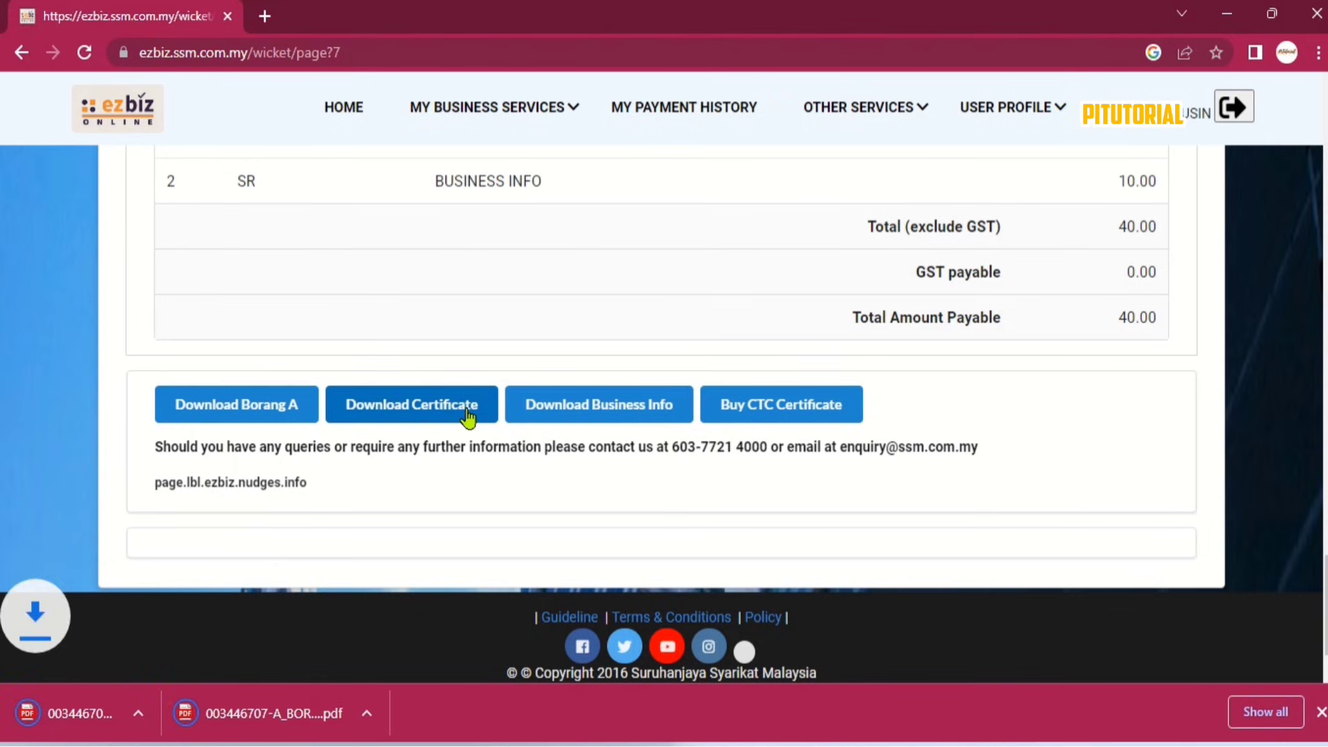
left_click(595, 414)
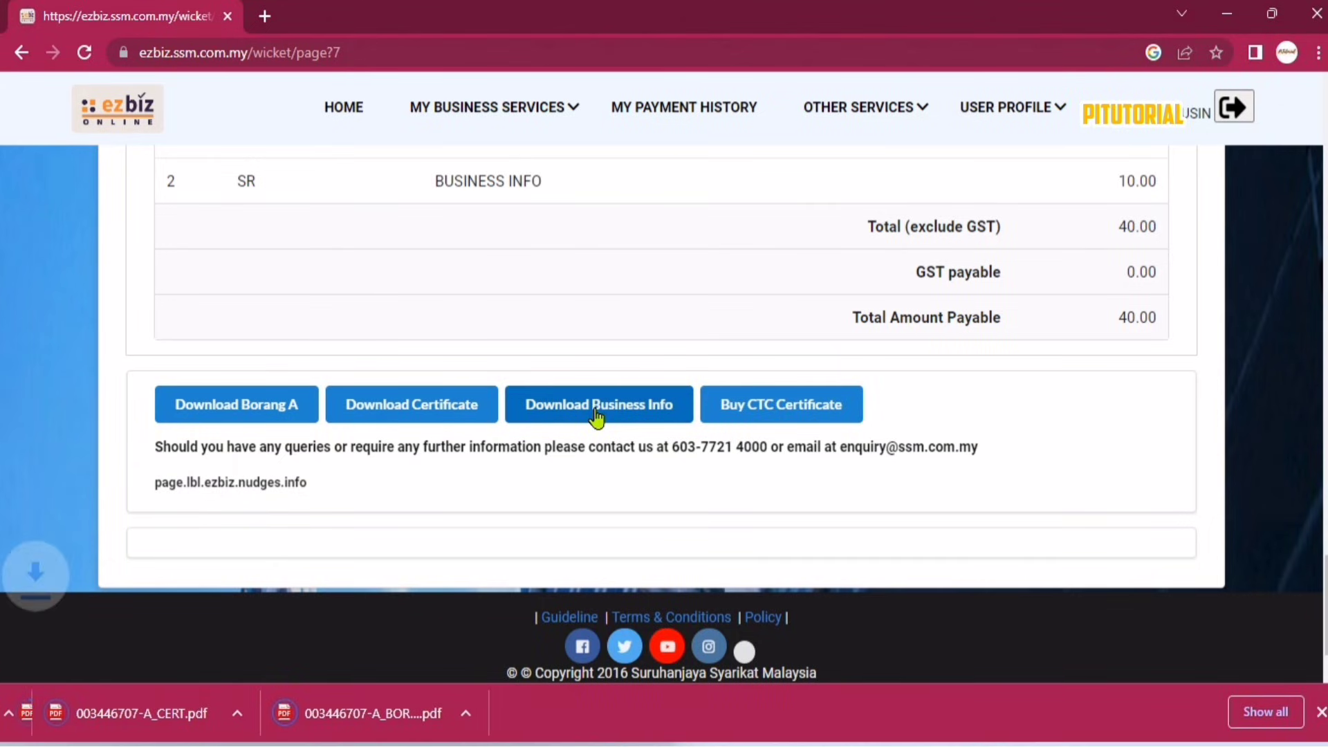